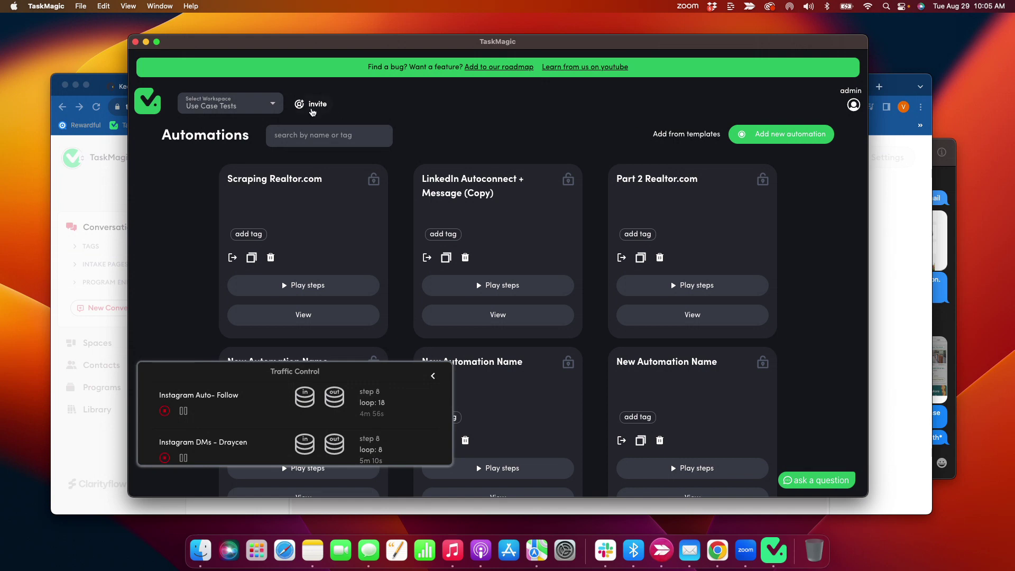
- Create a new TaskMagic automation using the Manual Recording option
click(771, 130)
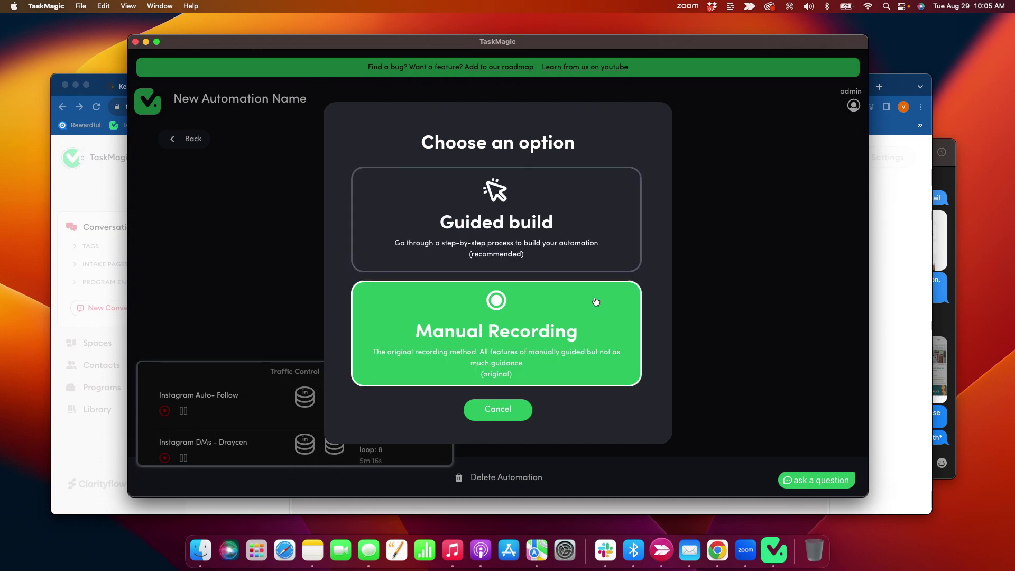
click(547, 333)
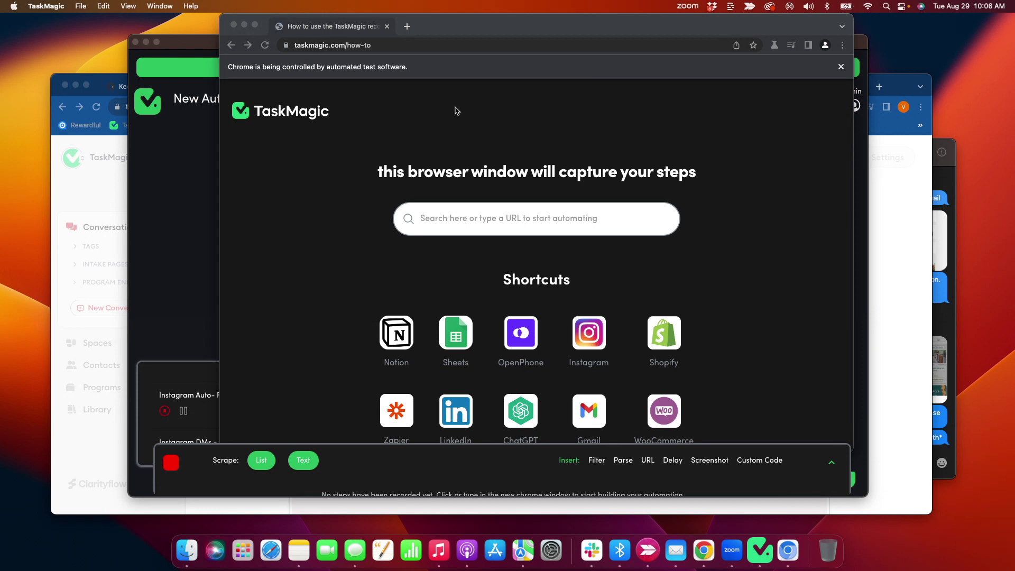
- Arrange the windows and scroll through the Airbnb Chicago search listings
drag(449, 26, 480, 27)
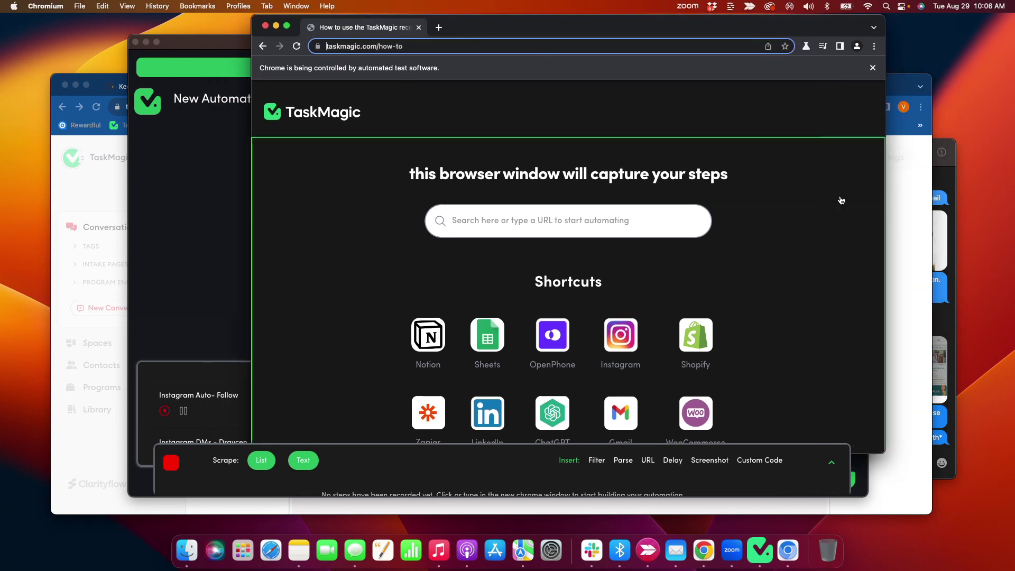
click(914, 195)
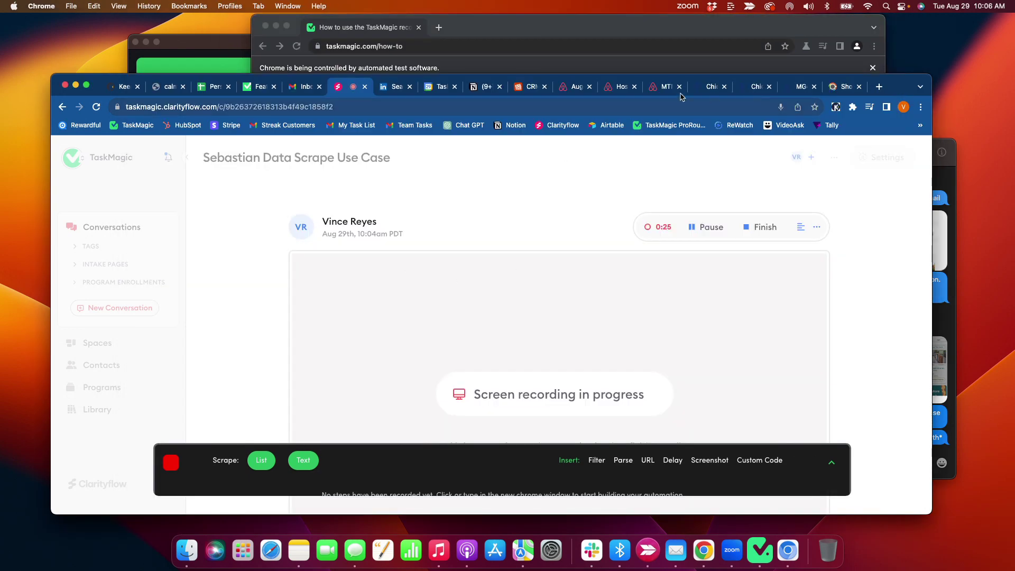
click(570, 87)
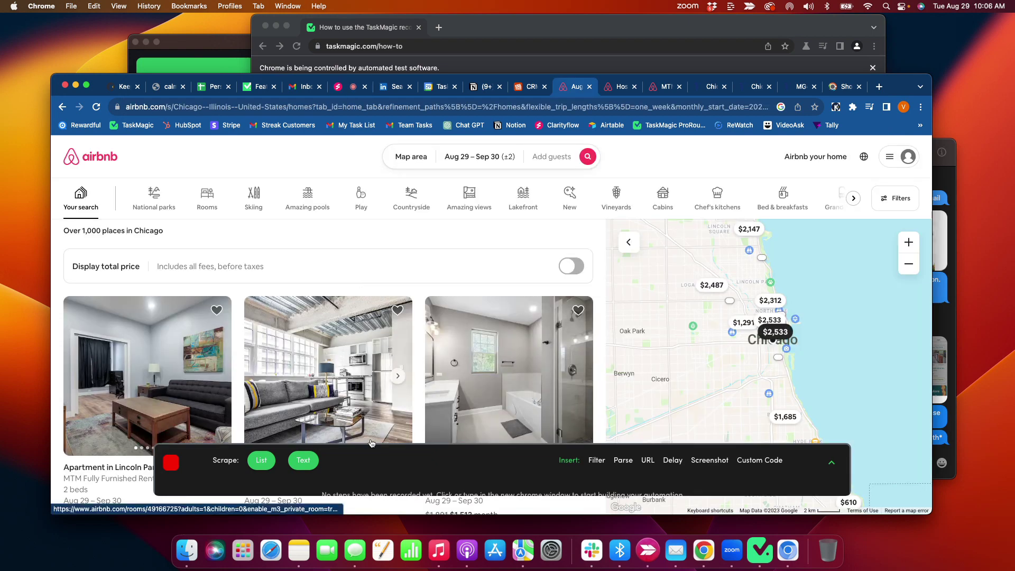
drag(419, 476, 444, 501)
scroll(251, 403, down, 5)
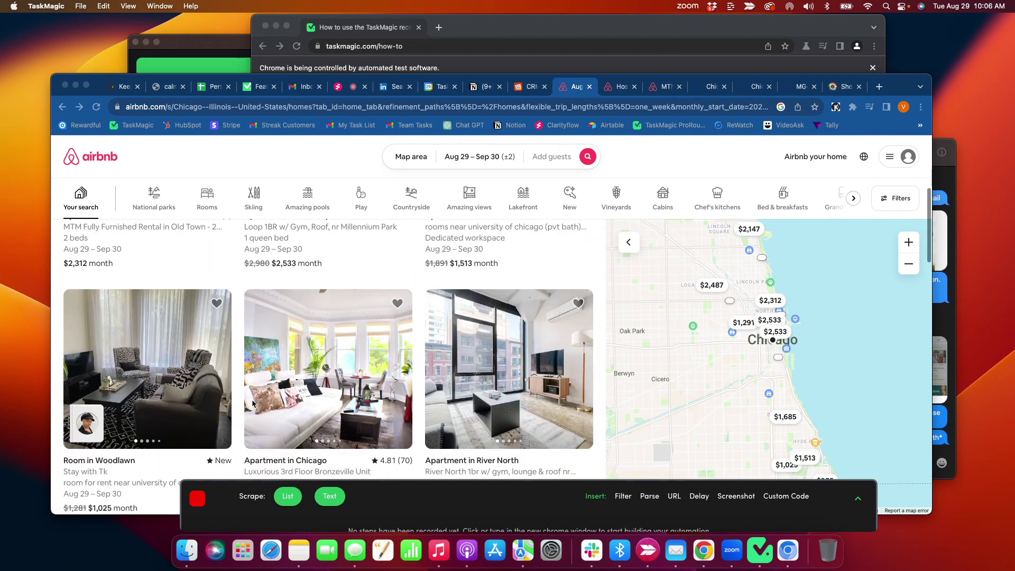
scroll(252, 404, down, 3)
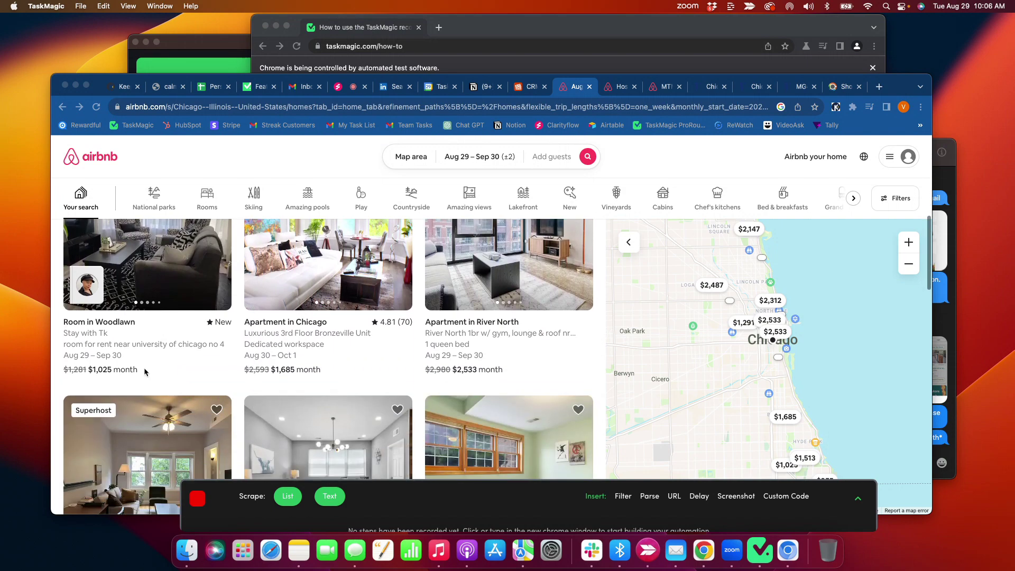
- Look through the Woodlawn room host's profile, close it, and return to the recording window
click(95, 288)
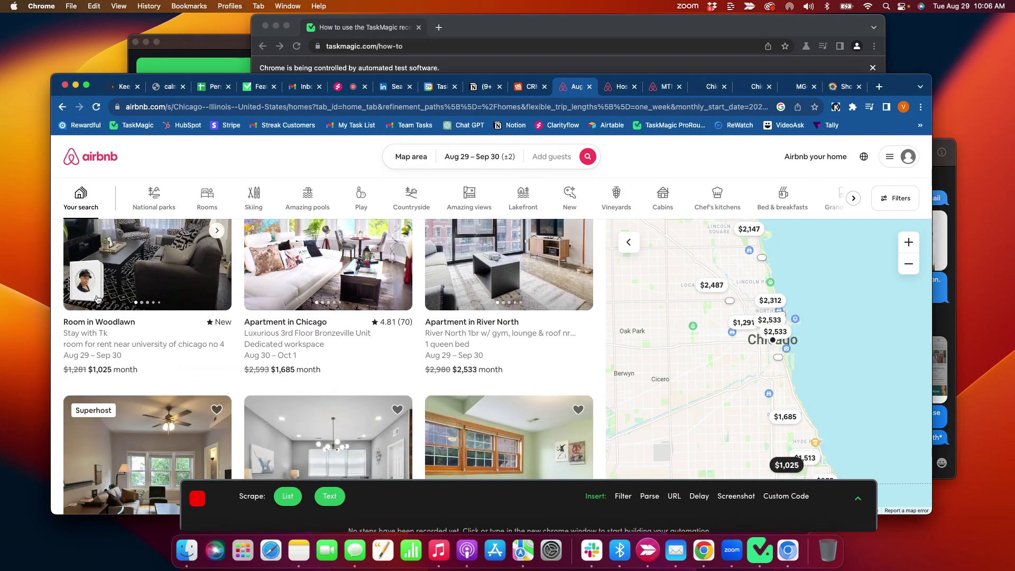
scroll(476, 347, down, 2)
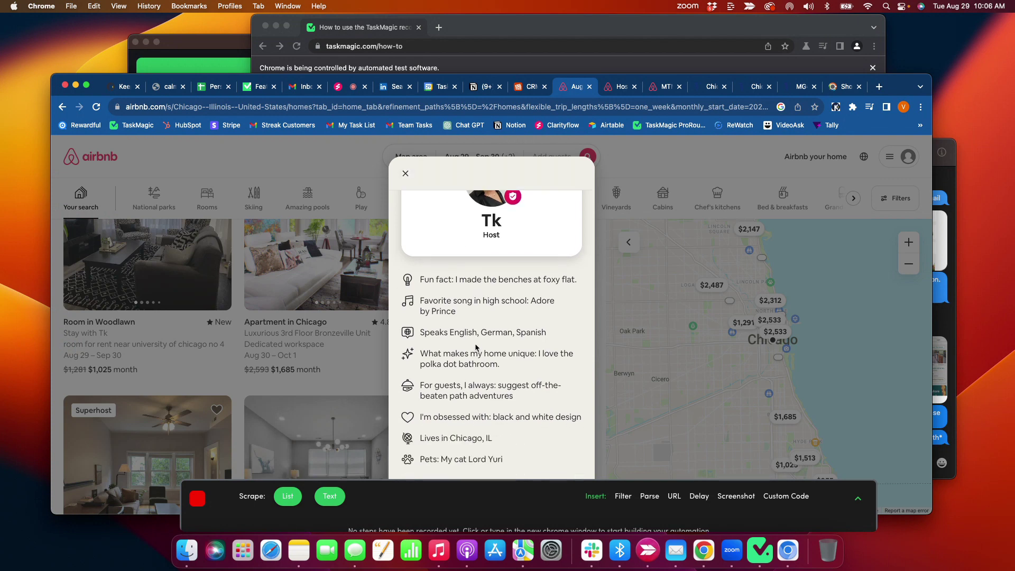
scroll(476, 347, down, 4)
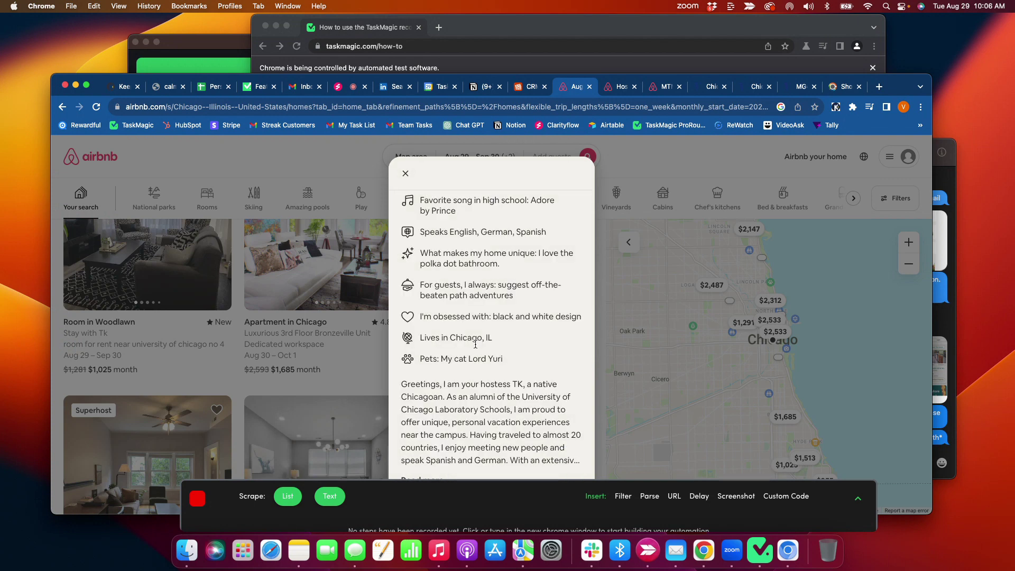
scroll(475, 344, down, 3)
scroll(475, 344, down, 8)
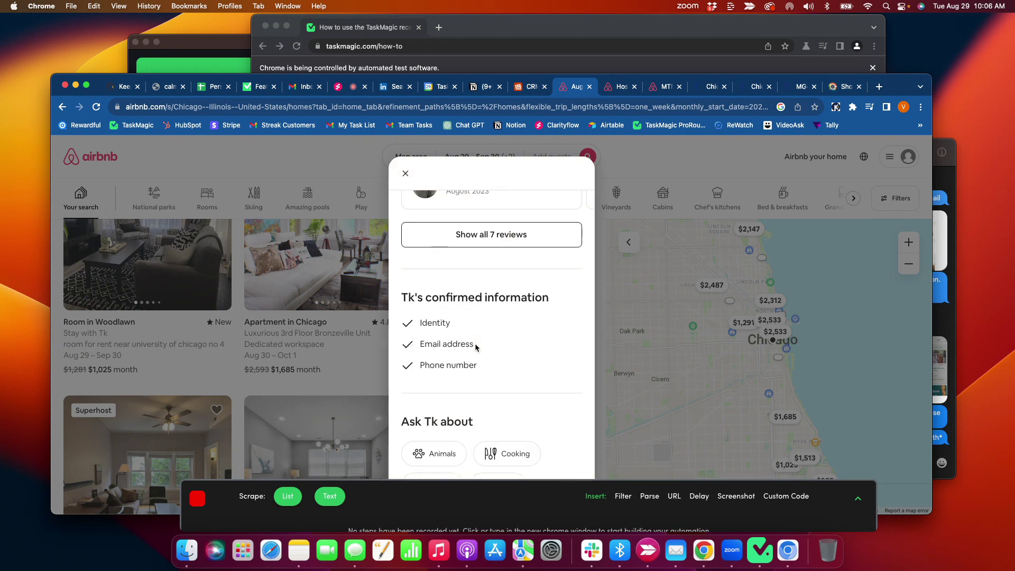
scroll(476, 346, up, 3)
scroll(476, 348, down, 2)
scroll(476, 347, down, 4)
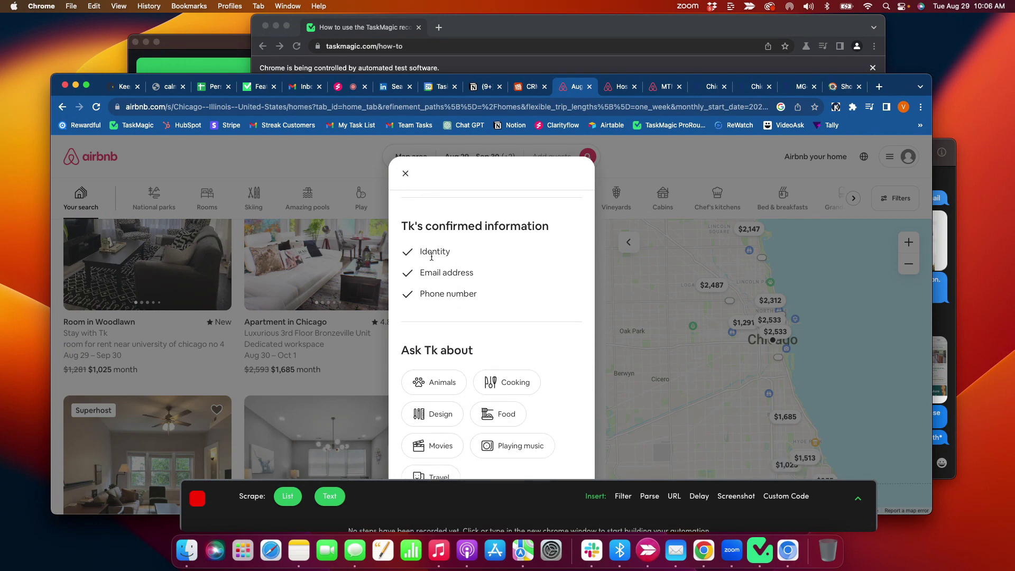
scroll(431, 296, down, 15)
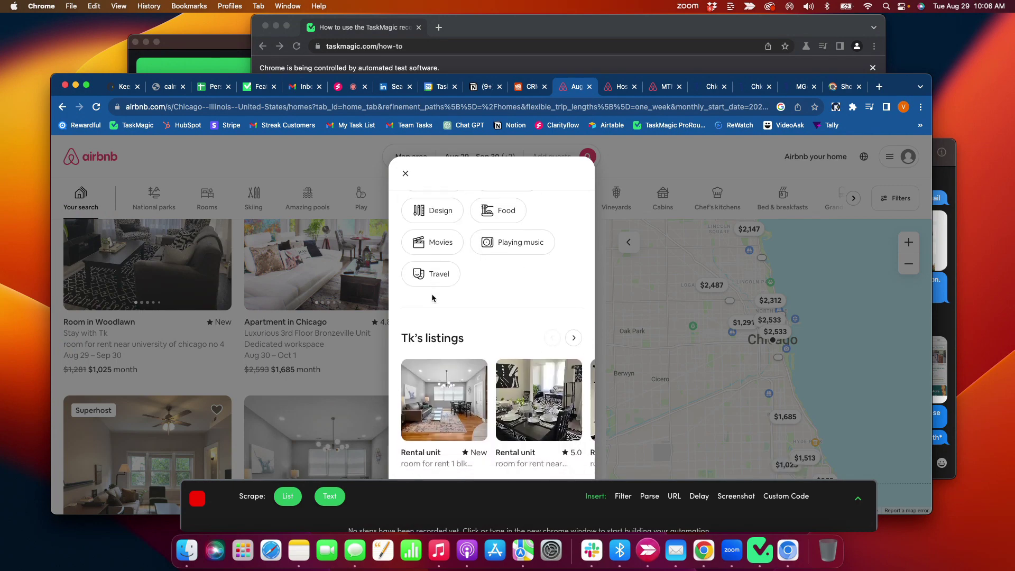
scroll(431, 298, down, 2)
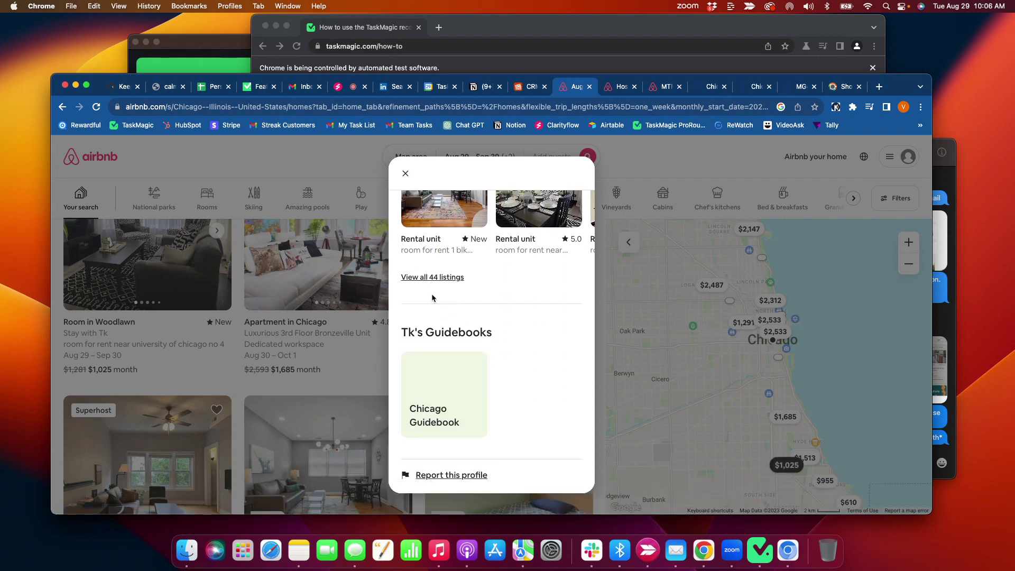
scroll(432, 297, up, 10)
scroll(431, 297, up, 10)
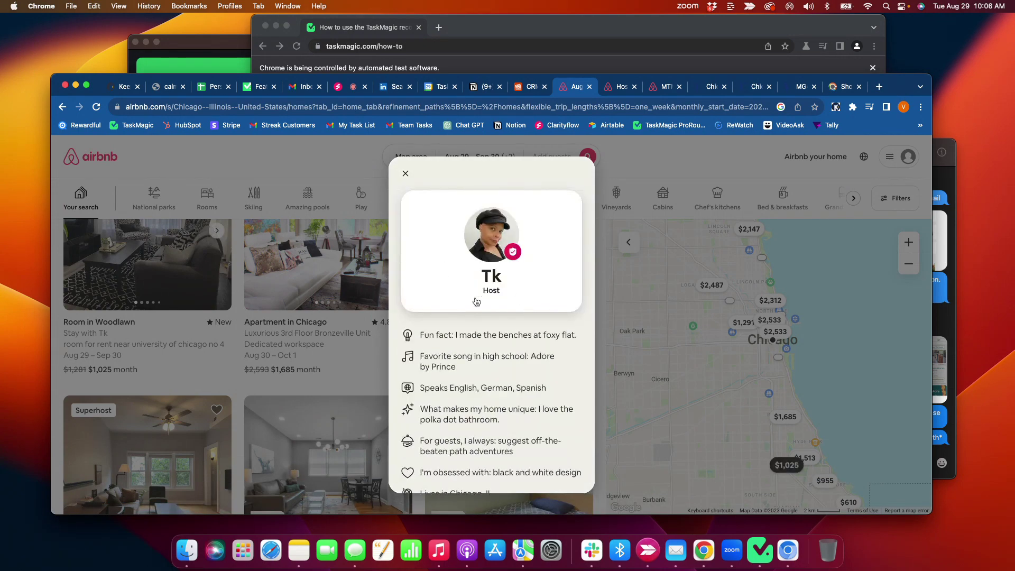
click(405, 174)
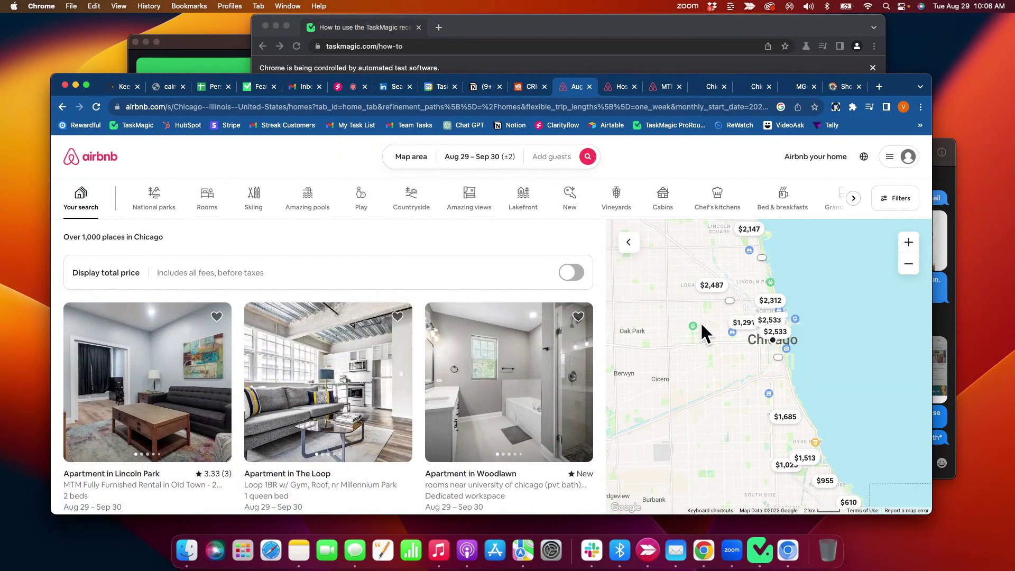
click(489, 39)
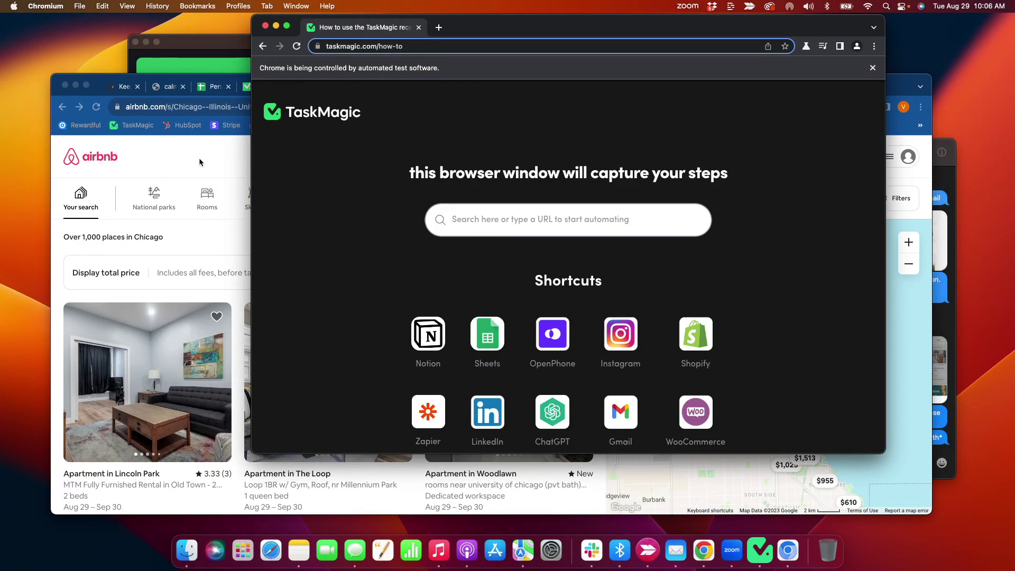
- Load the copied Airbnb Chicago search URL in the recording browser
click(127, 163)
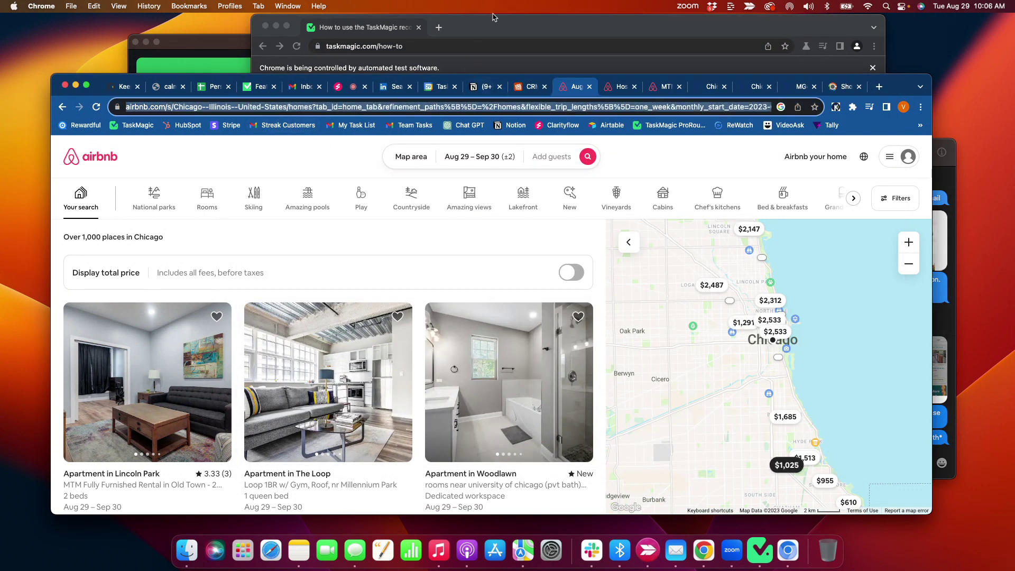
click(468, 69)
click(406, 48)
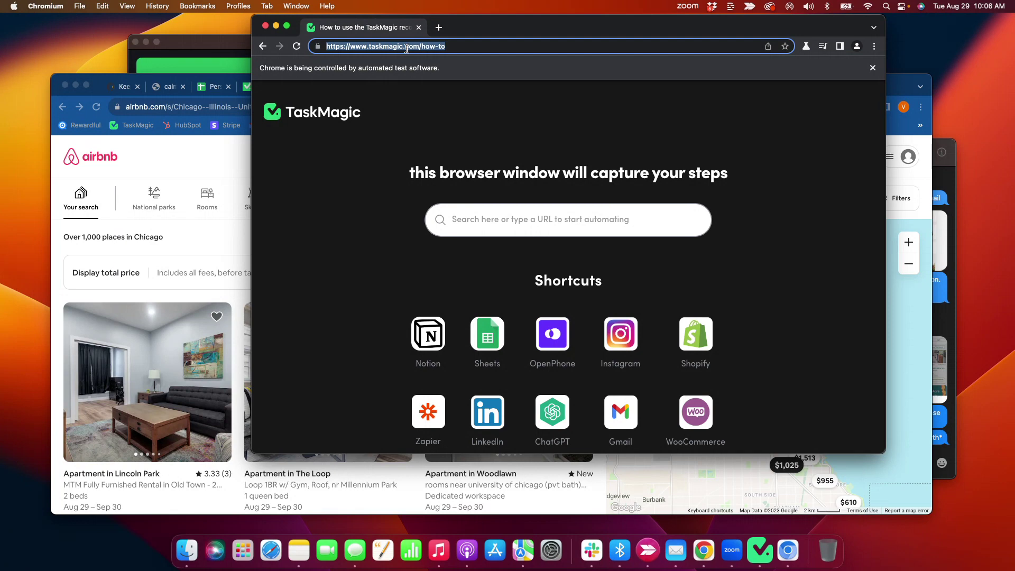
key(BackSpace)
key(super+v)
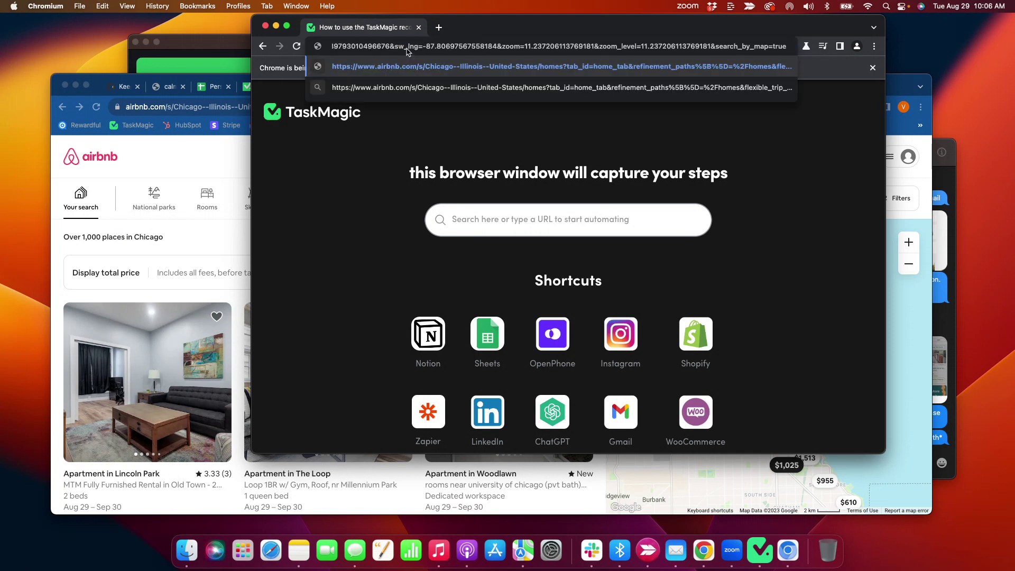
key(Return)
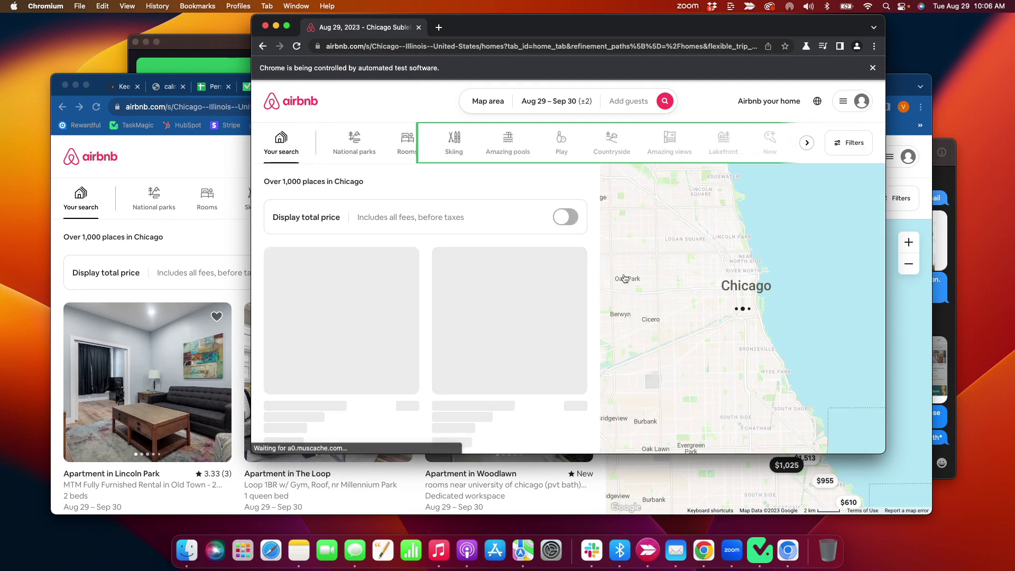
- Quit TaskMagic from its dock menu and return to the everyday browser window
right_click(767, 547)
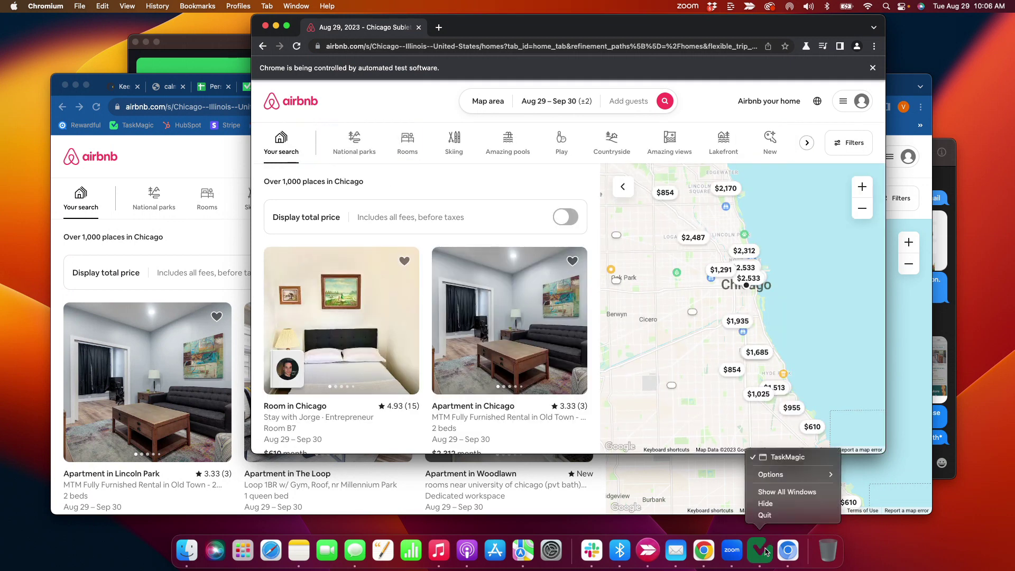
click(766, 516)
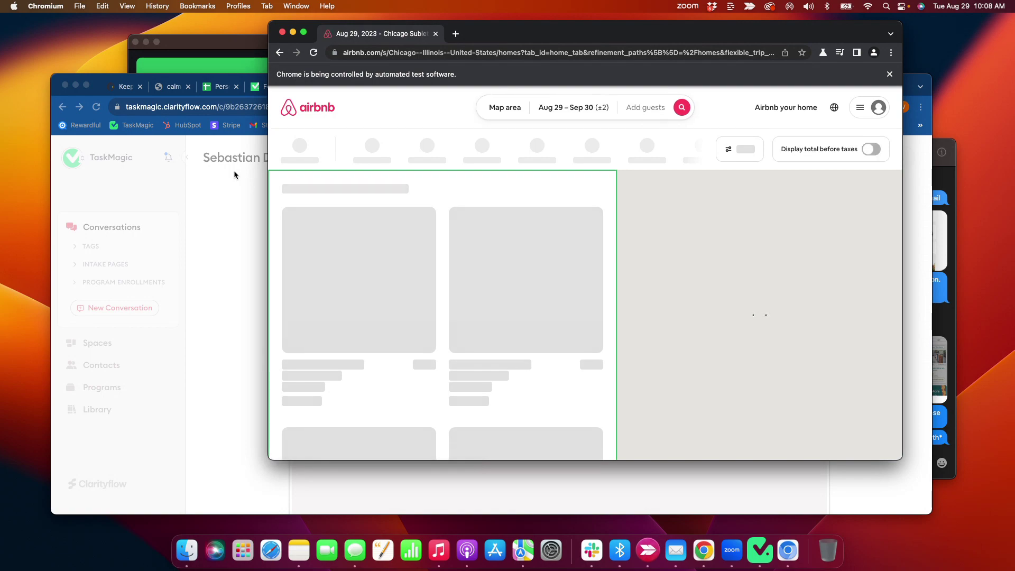
click(235, 175)
- Scroll through the Airbnb Chicago search results tab
click(596, 86)
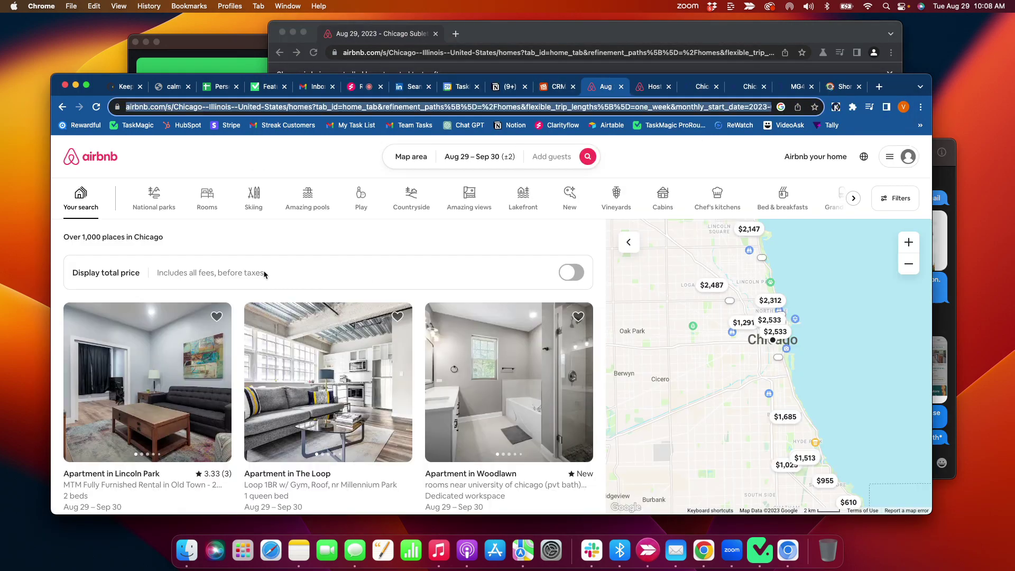
scroll(132, 254, down, 10)
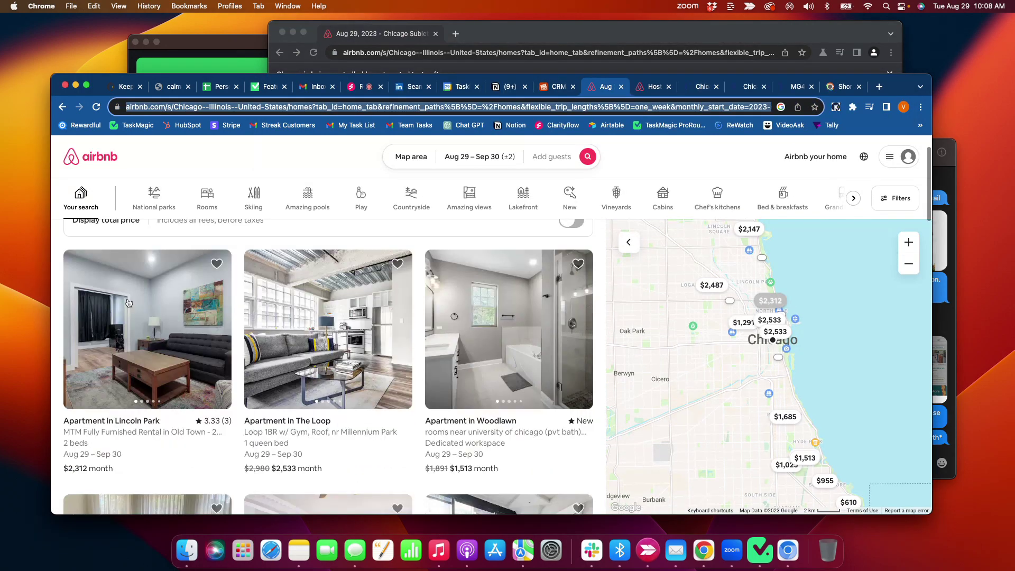
scroll(397, 229, up, 10)
scroll(396, 228, down, 10)
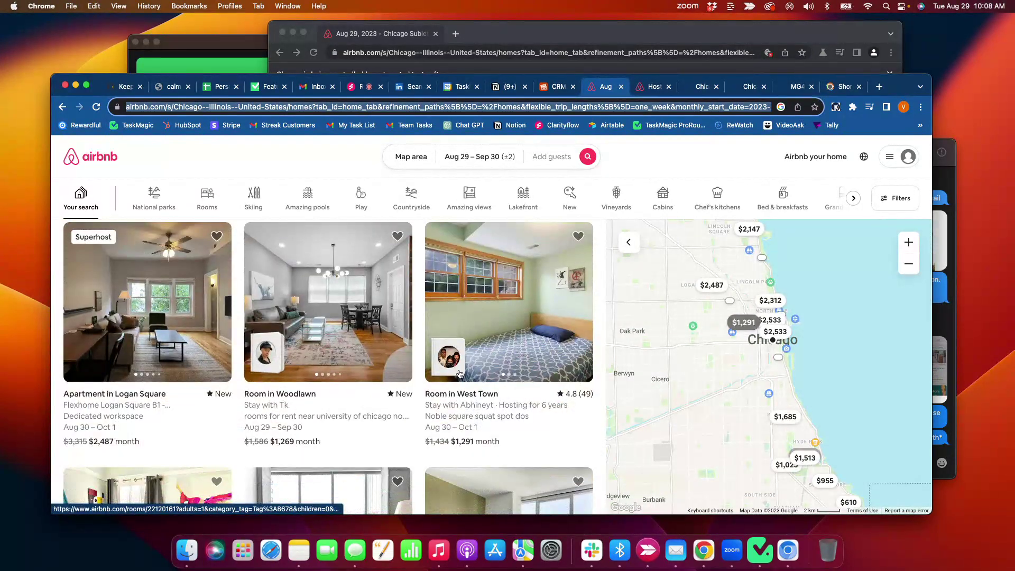
scroll(419, 386, down, 5)
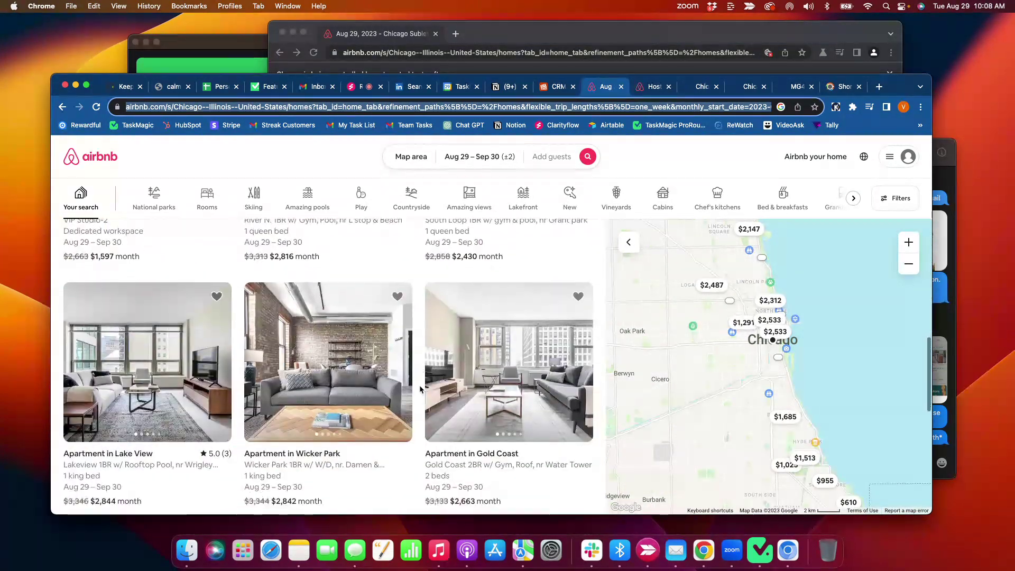
scroll(420, 389, up, 15)
- Review the host's confirmed information, then bring the automated search window forward
click(652, 88)
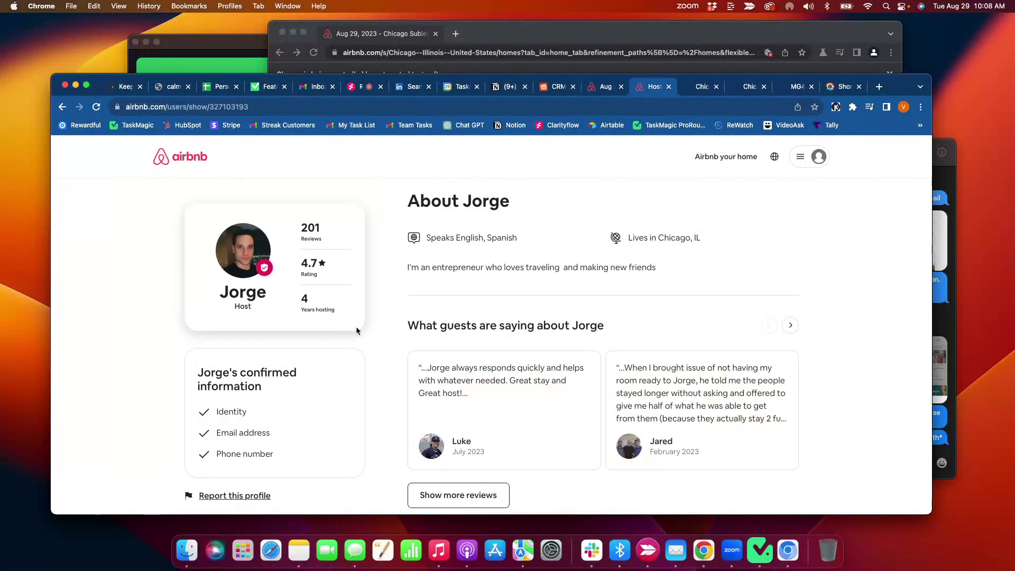
scroll(166, 307, down, 5)
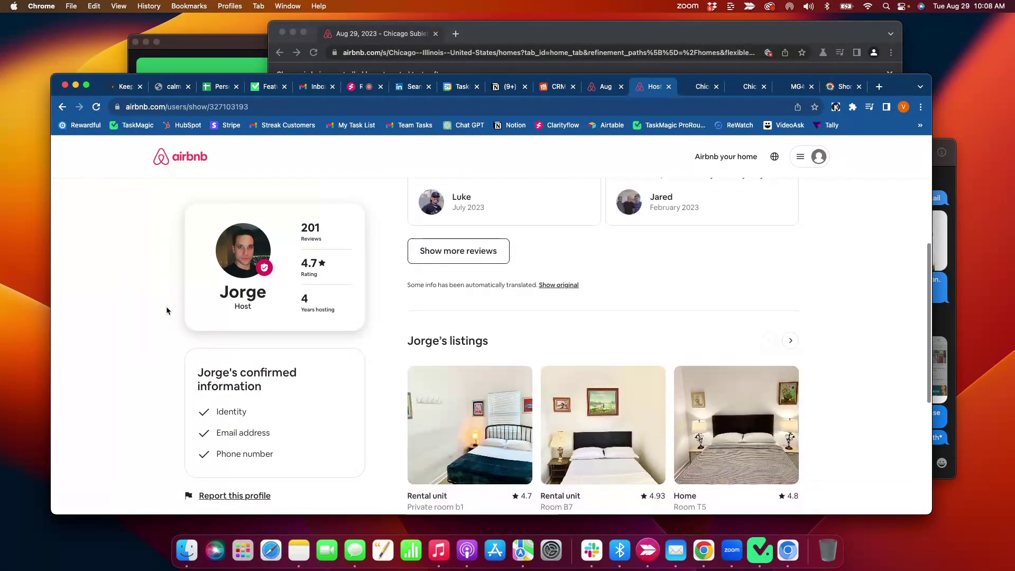
drag(206, 386, 279, 457)
click(150, 391)
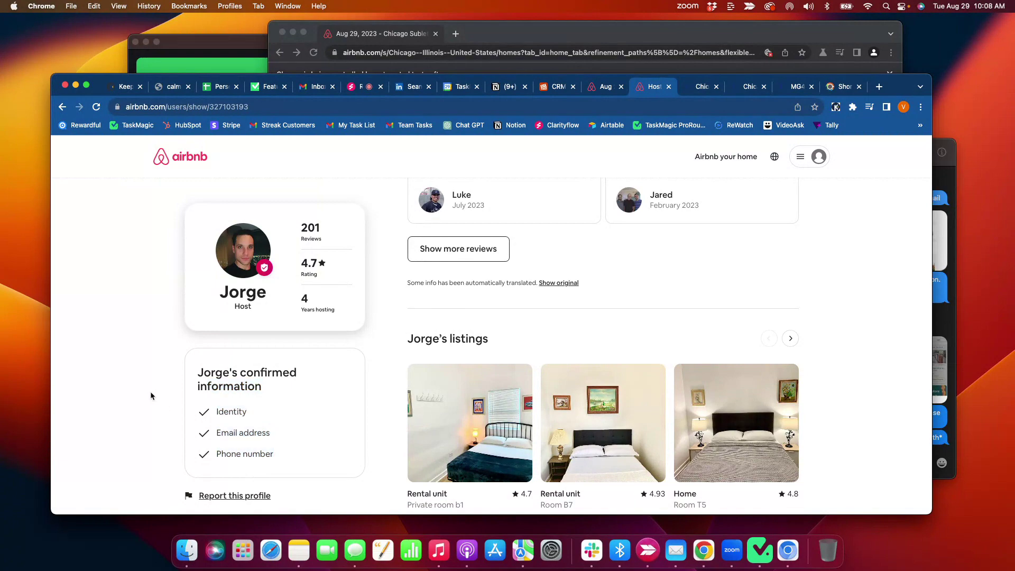
scroll(150, 391, up, 5)
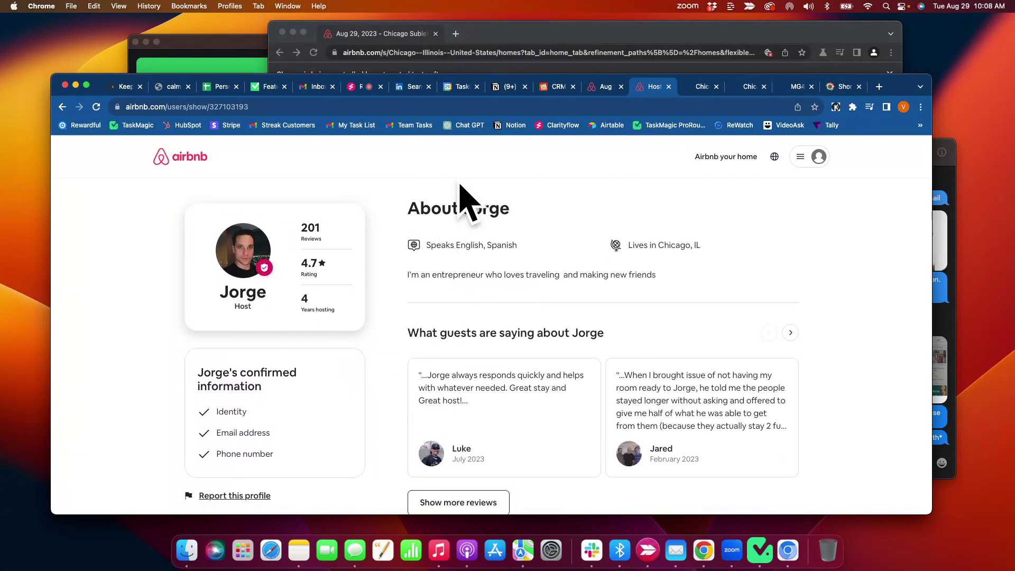
click(627, 66)
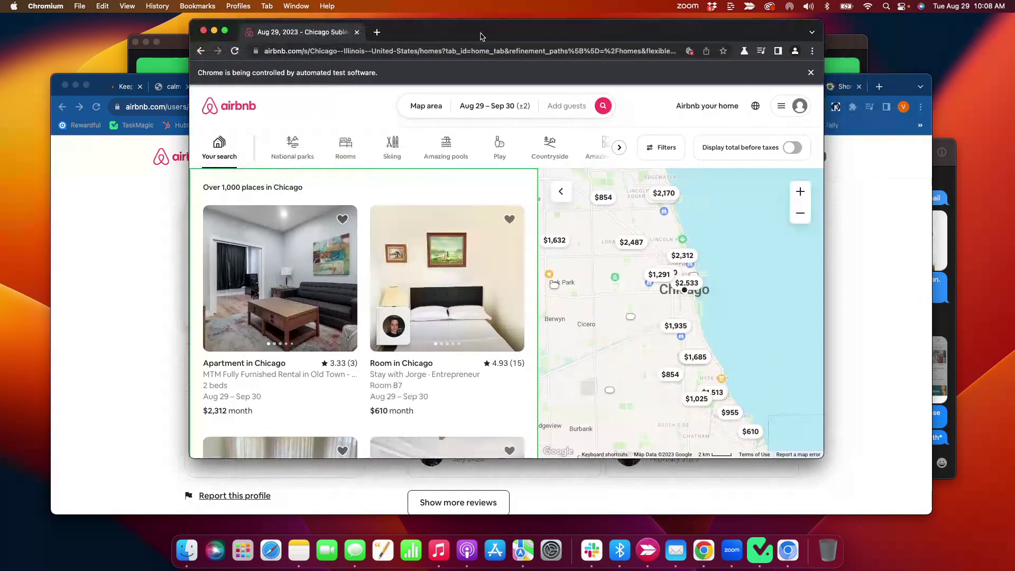
- Move and resize the automated Airbnb window and place the recorder toolbar over the results
drag(544, 33, 391, 41)
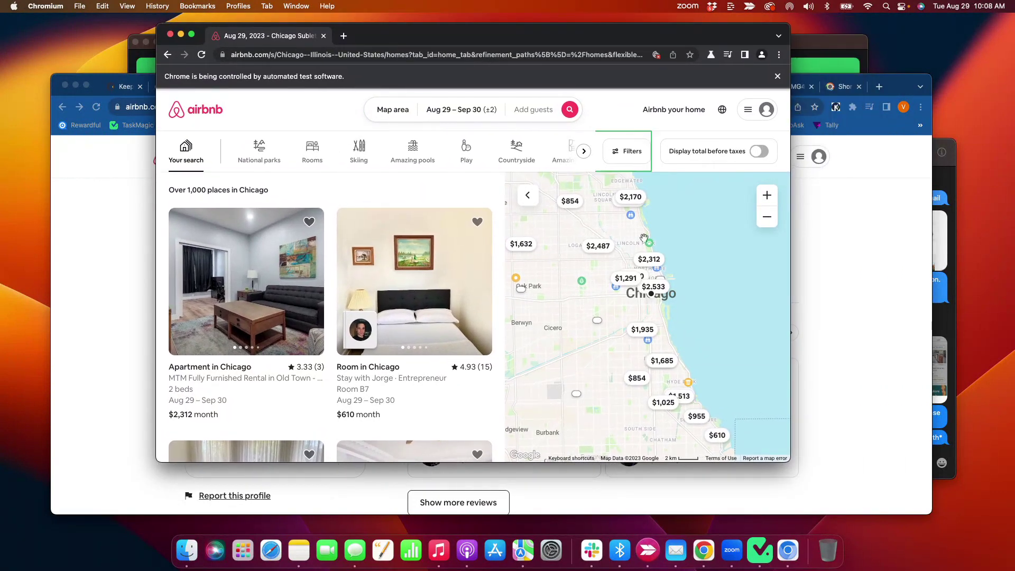
drag(787, 460, 890, 500)
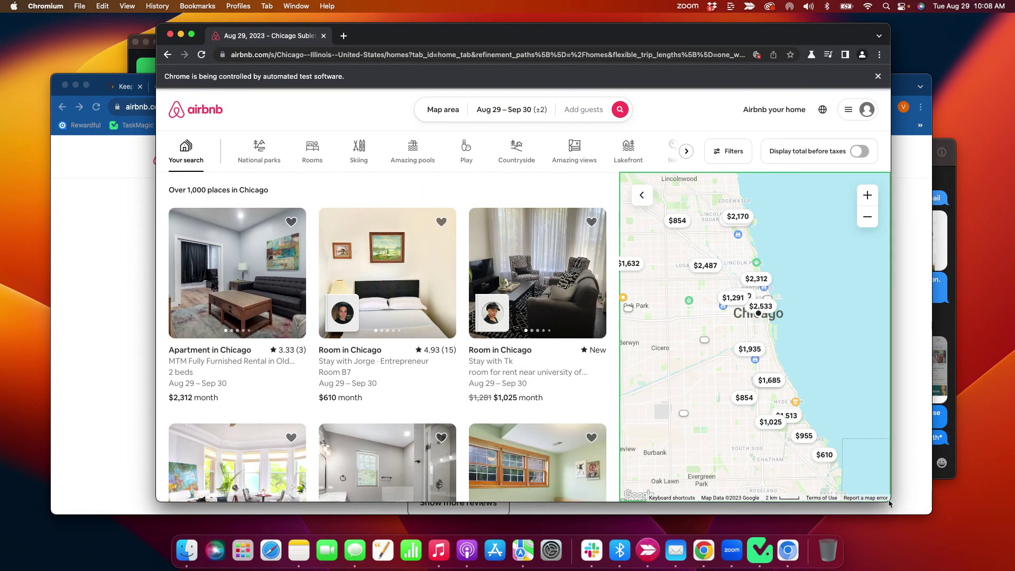
drag(458, 42, 418, 42)
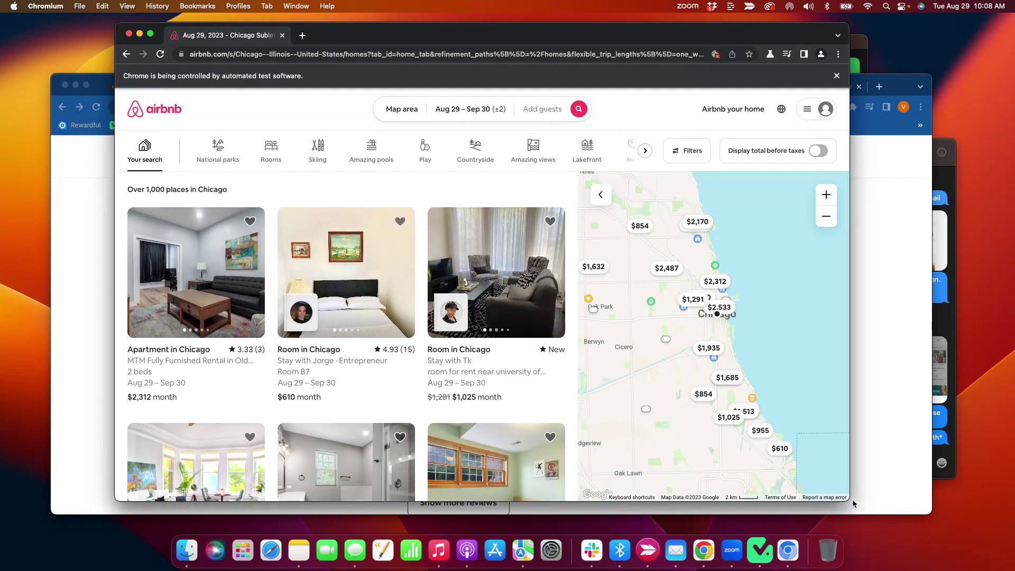
drag(848, 500, 732, 496)
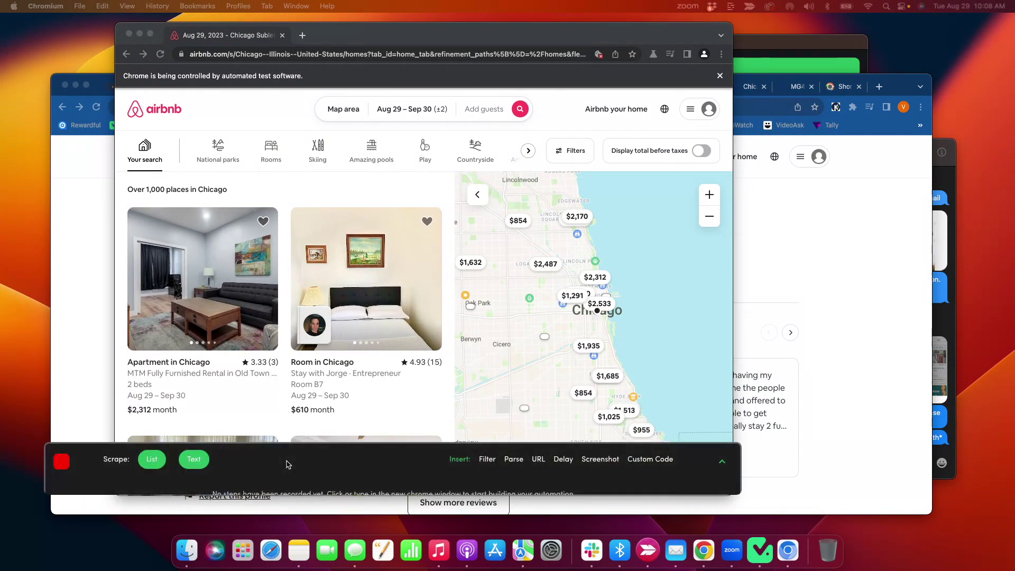
drag(286, 462, 559, 437)
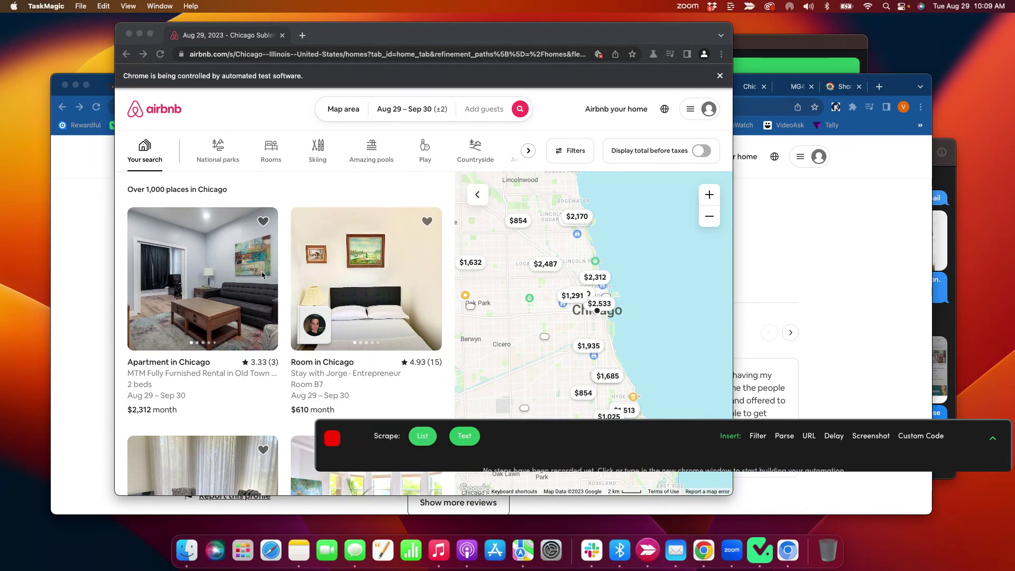
scroll(270, 359, down, 1)
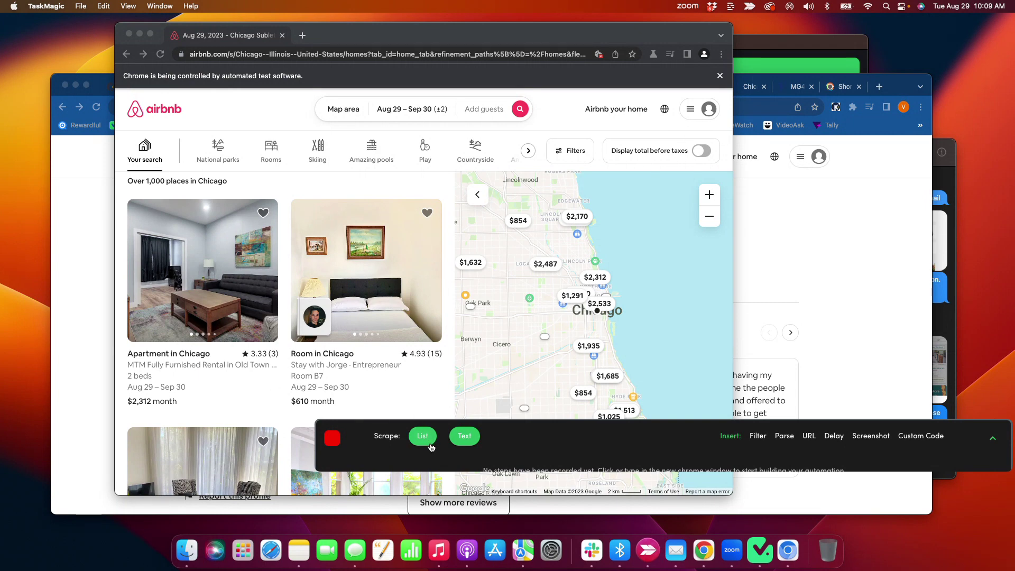
- Scrape the listing cards as a list of URLs into Column A
click(424, 440)
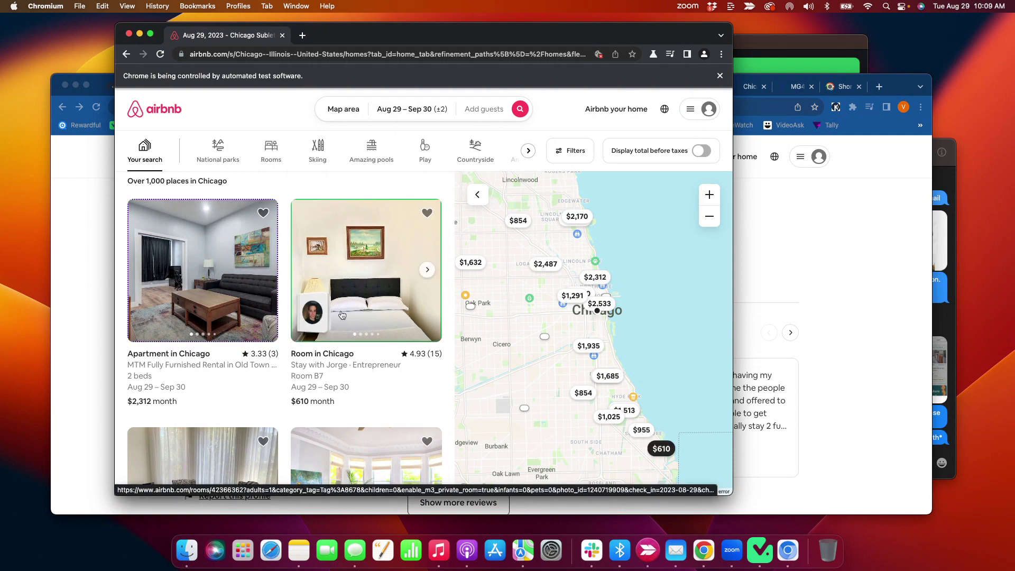
click(318, 316)
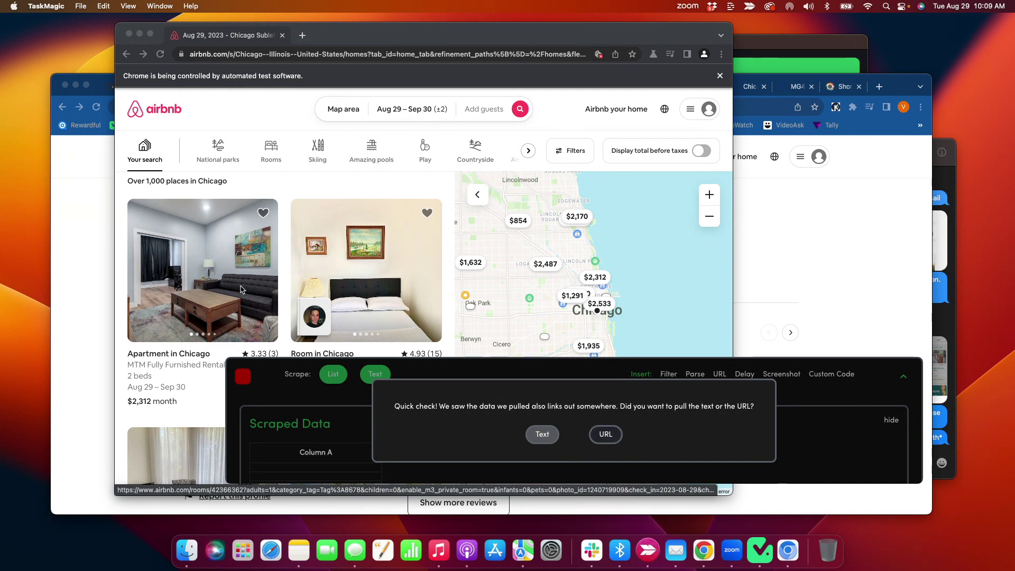
click(607, 434)
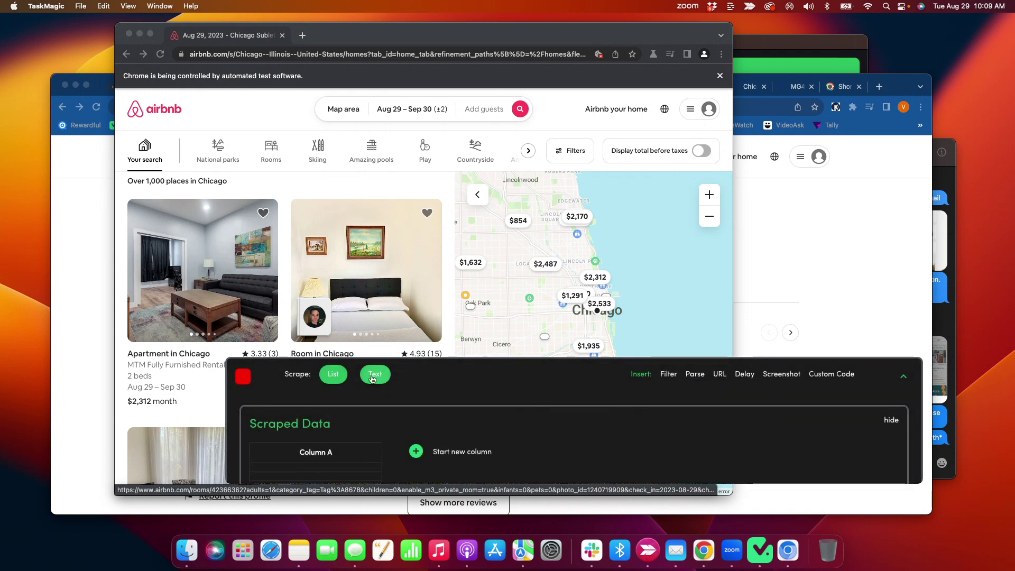
scroll(352, 432, down, 3)
drag(340, 430, 312, 427)
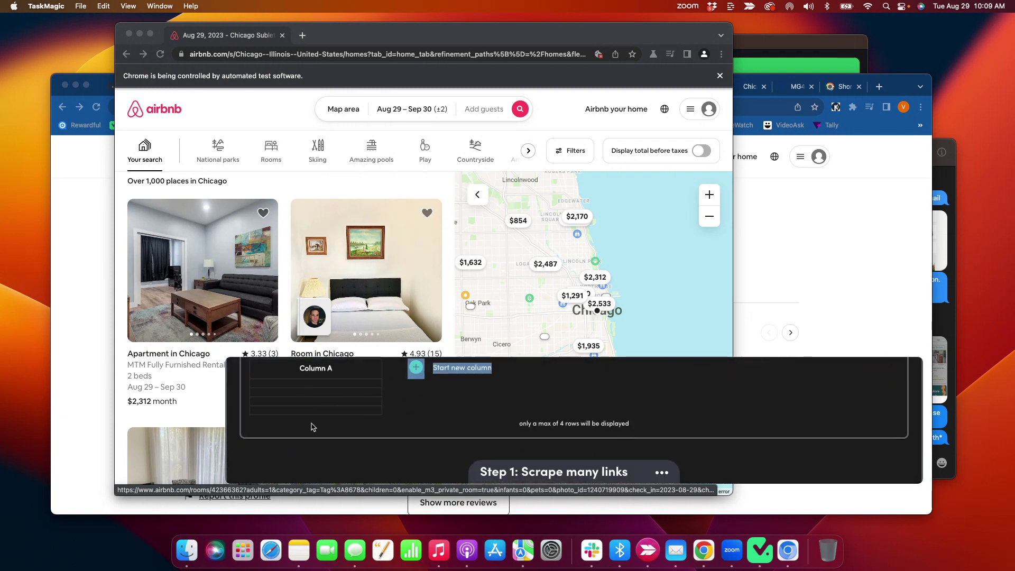
click(393, 414)
scroll(322, 408, up, 3)
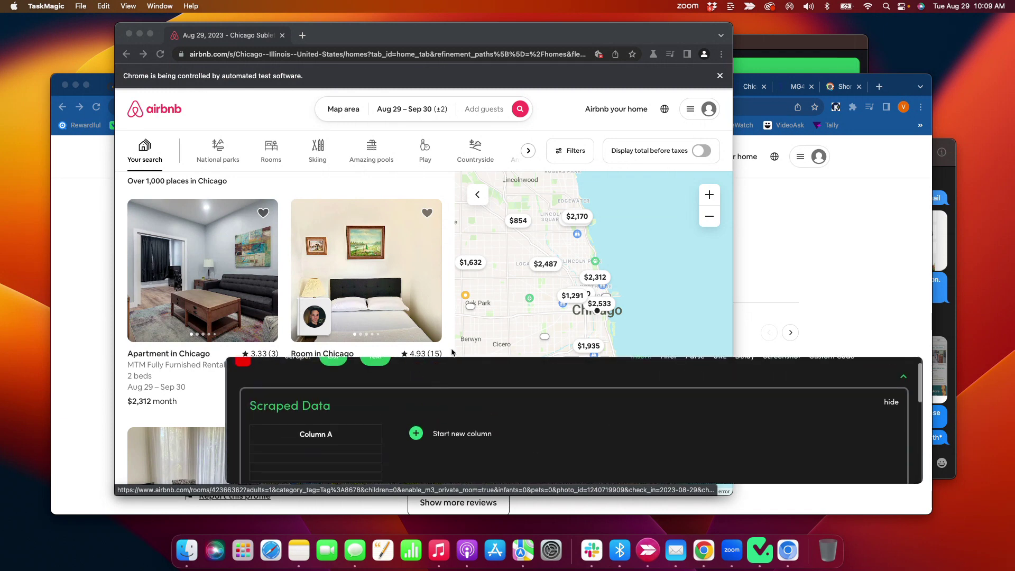
triple_click(492, 408)
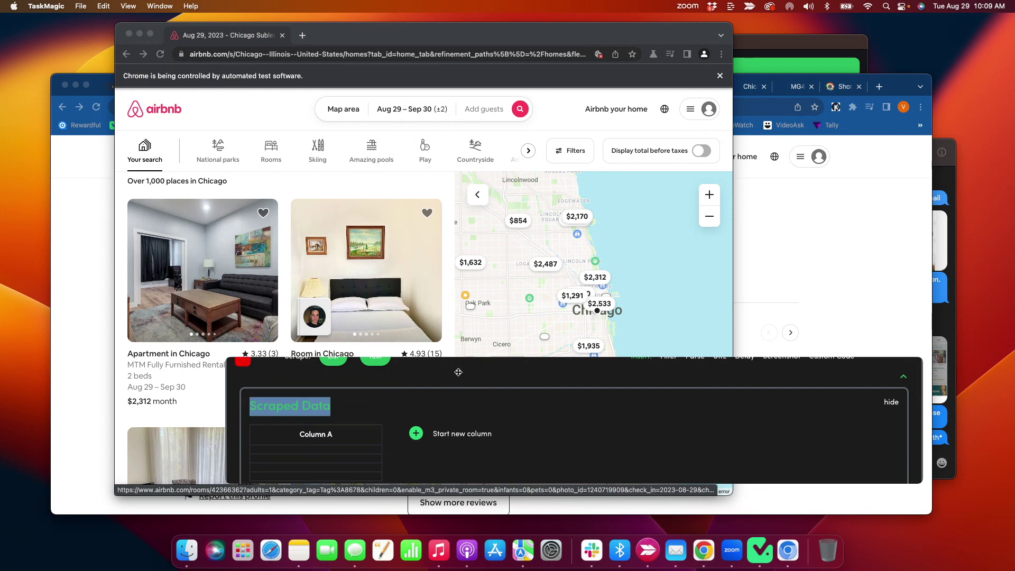
drag(458, 372, 436, 410)
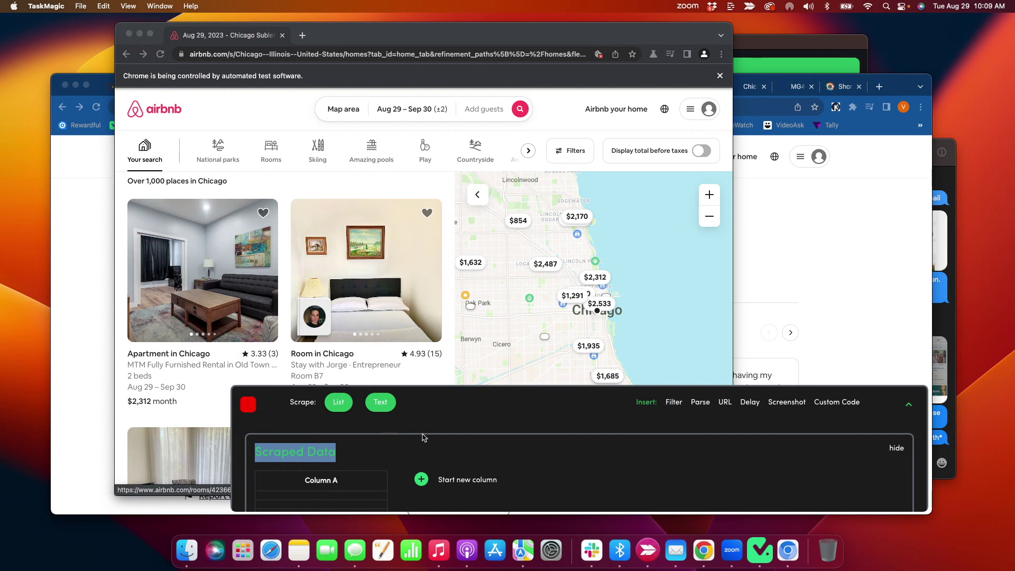
click(357, 411)
- Scrape a second list of listing URLs into Column B and reposition the data panel
click(340, 403)
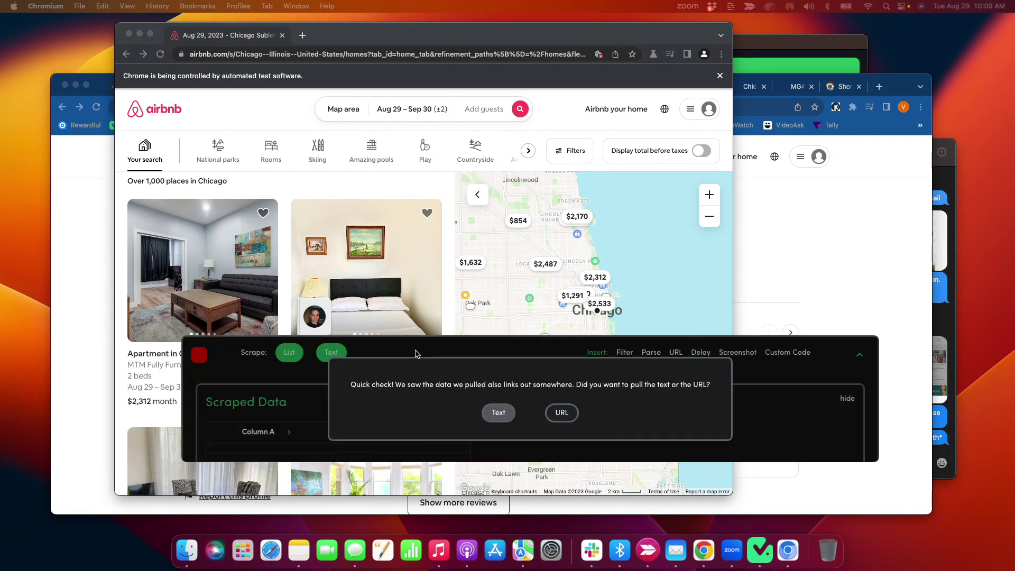
click(579, 411)
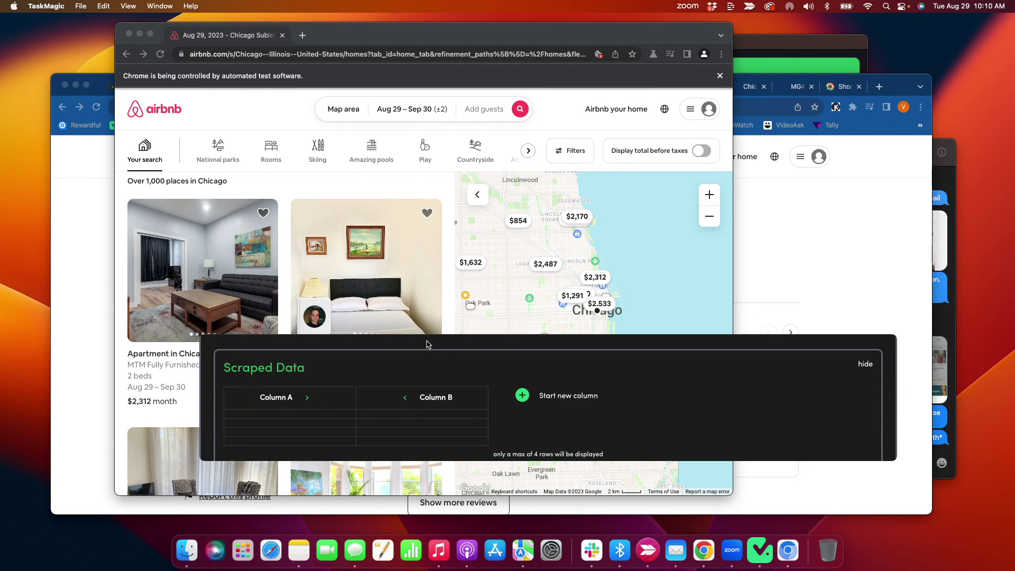
drag(486, 345, 486, 372)
scroll(460, 359, up, 2)
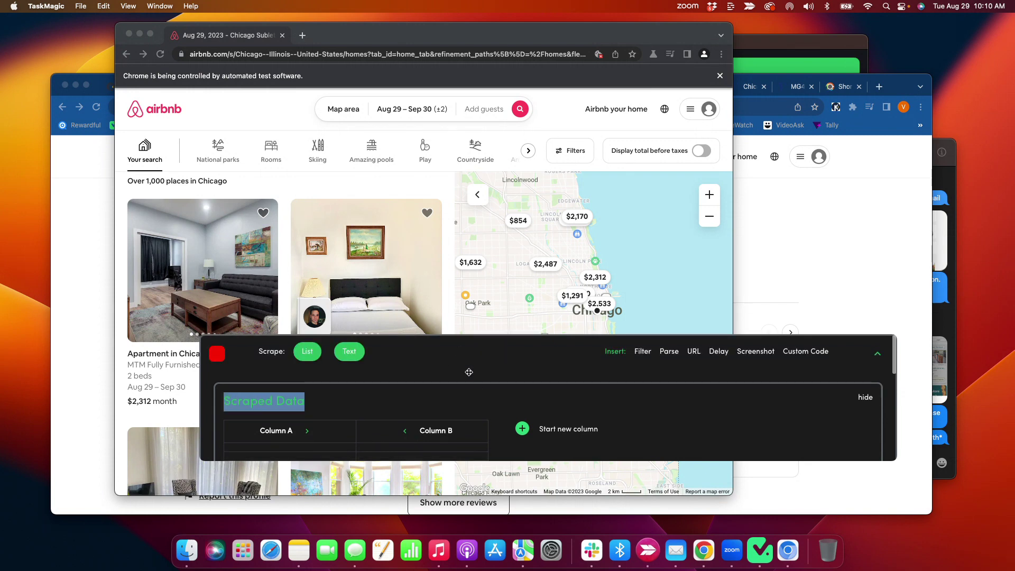
drag(473, 368, 508, 388)
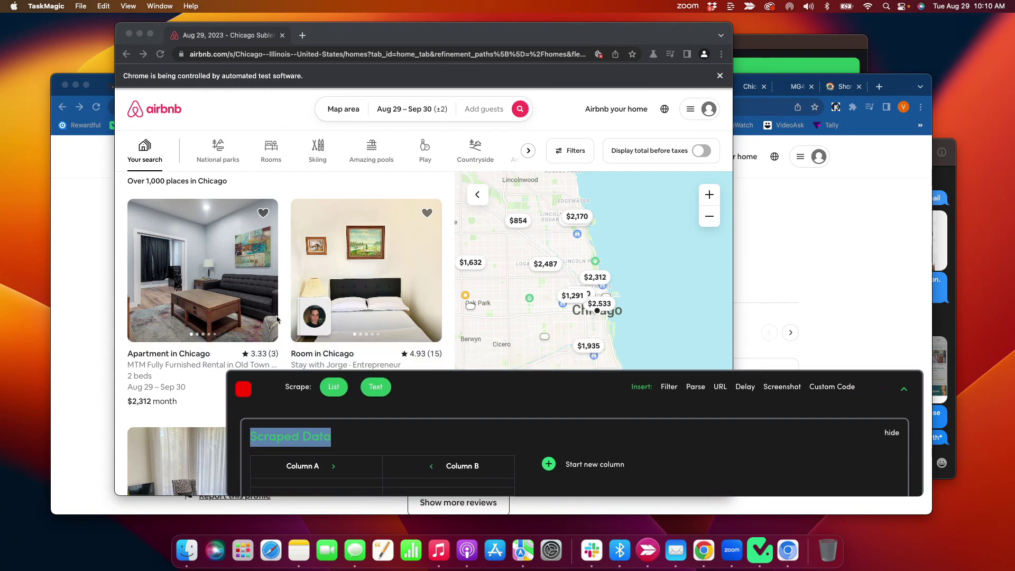
scroll(251, 316, down, 5)
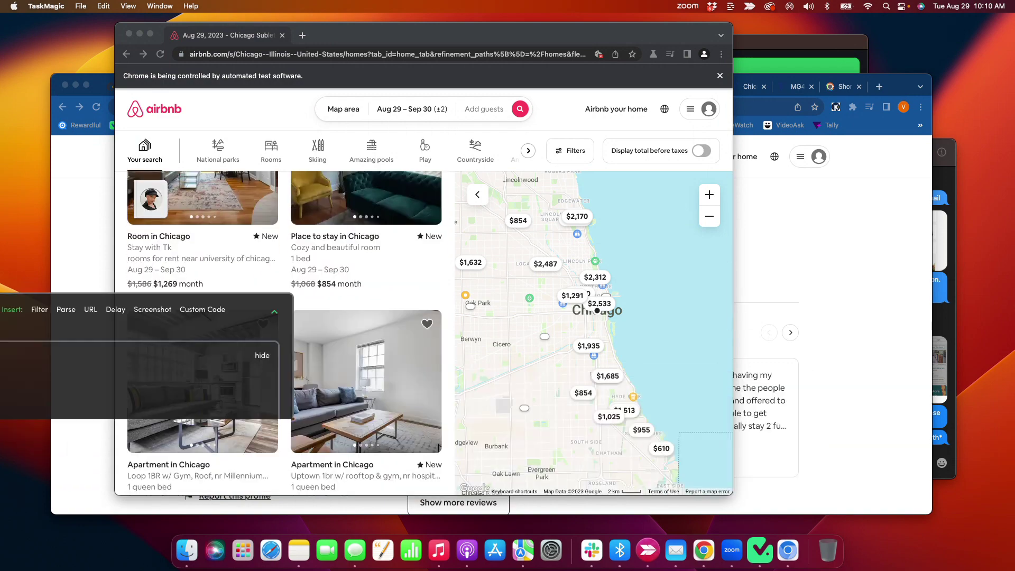
- Record a click on the '>' next-page arrow of the Airbnb results and stop recording
scroll(186, 326, down, 15)
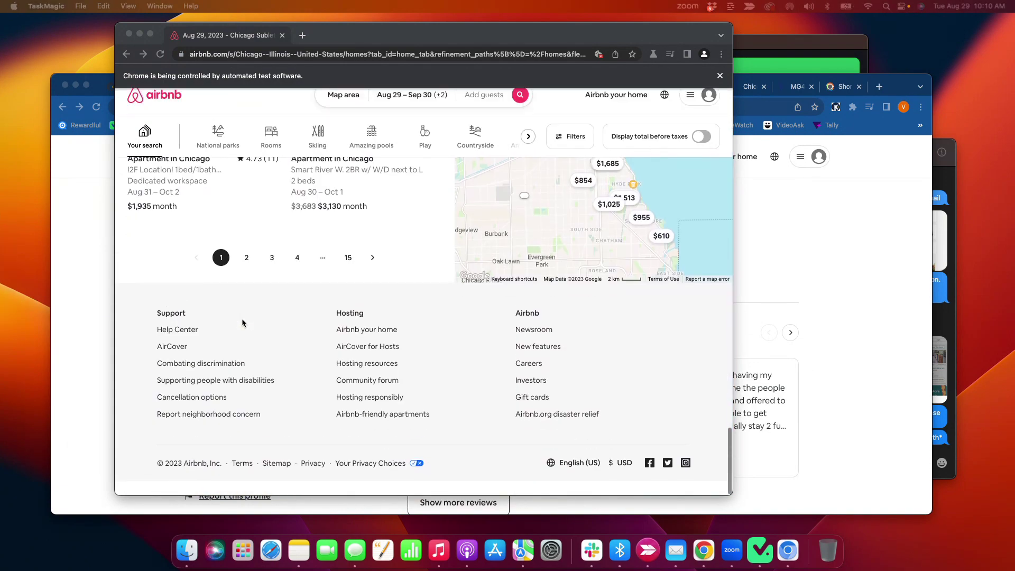
scroll(242, 318, up, 5)
scroll(242, 318, down, 10)
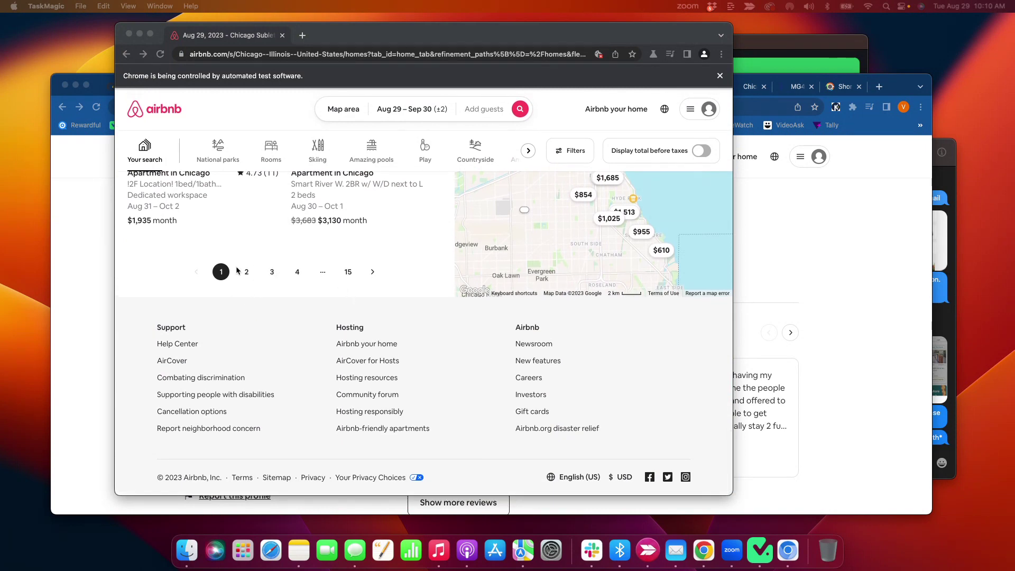
click(373, 275)
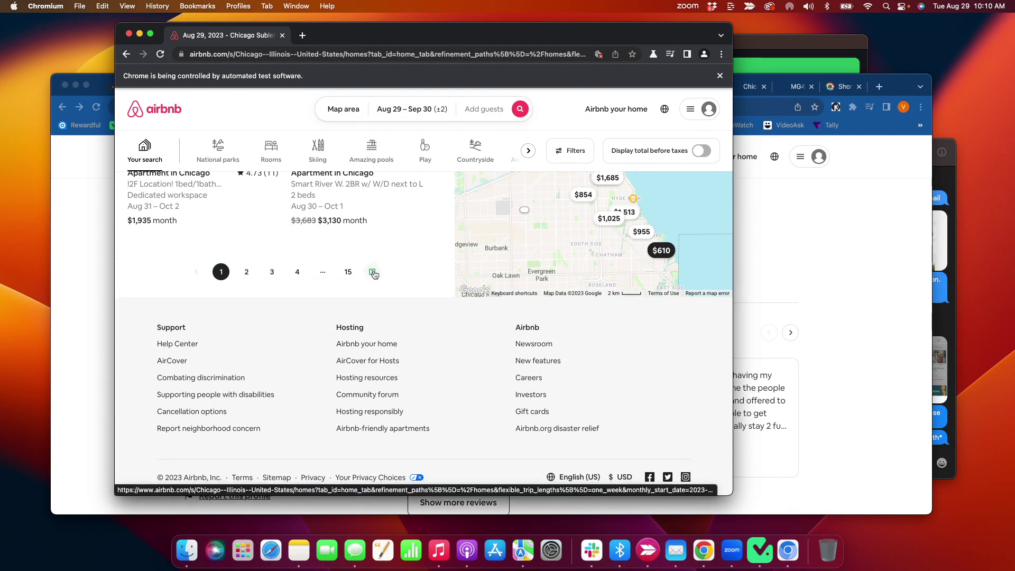
click(373, 272)
click(373, 273)
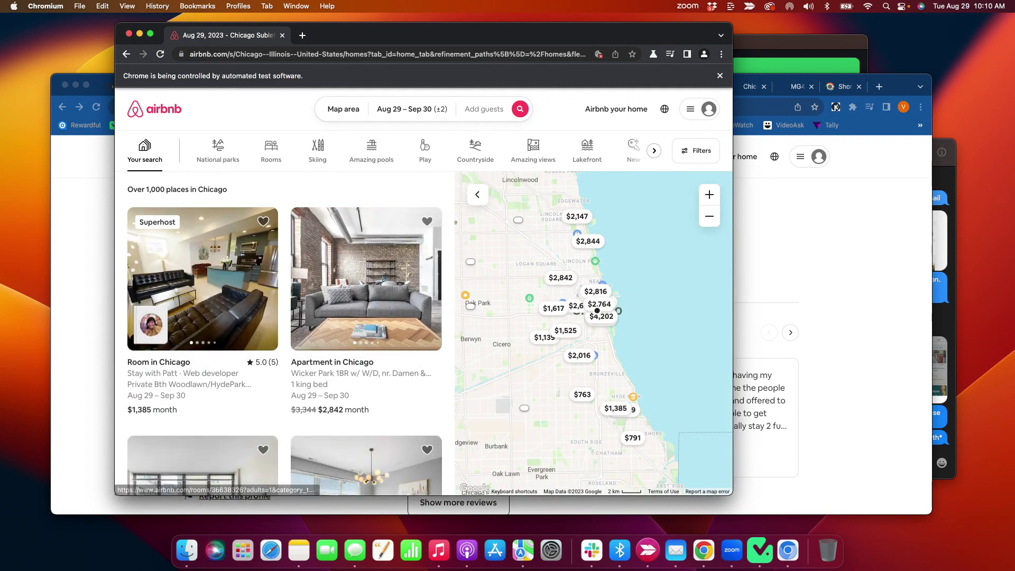
click(11, 321)
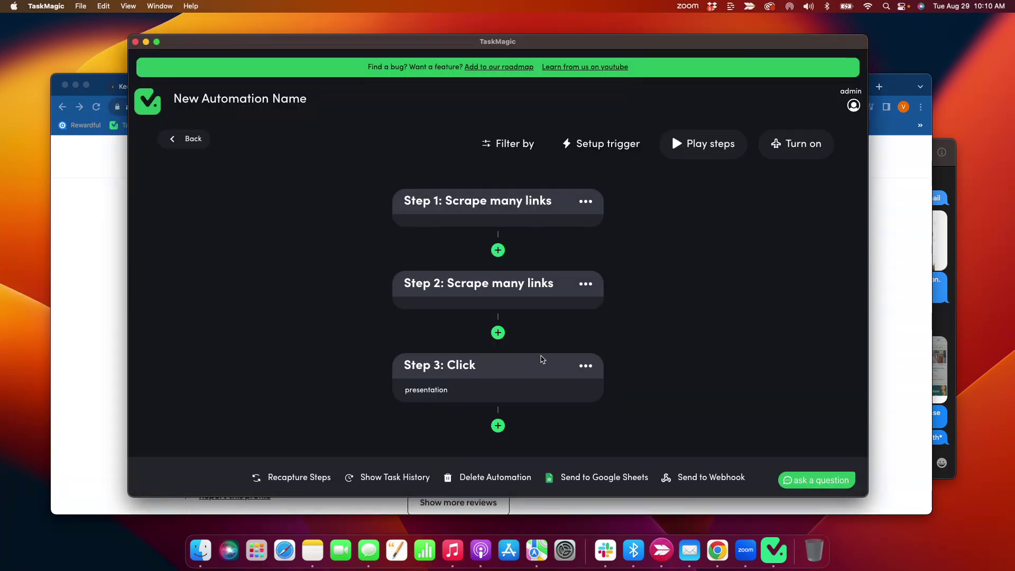
- Open Google Sheets in a new Chrome tab via the Google apps grid
scroll(370, 258, down, 1)
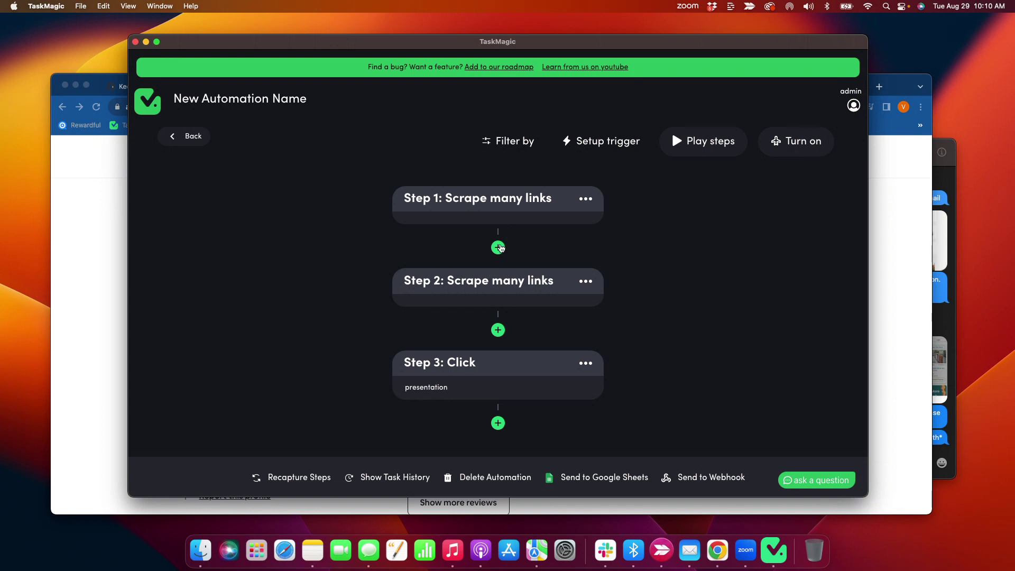
click(902, 386)
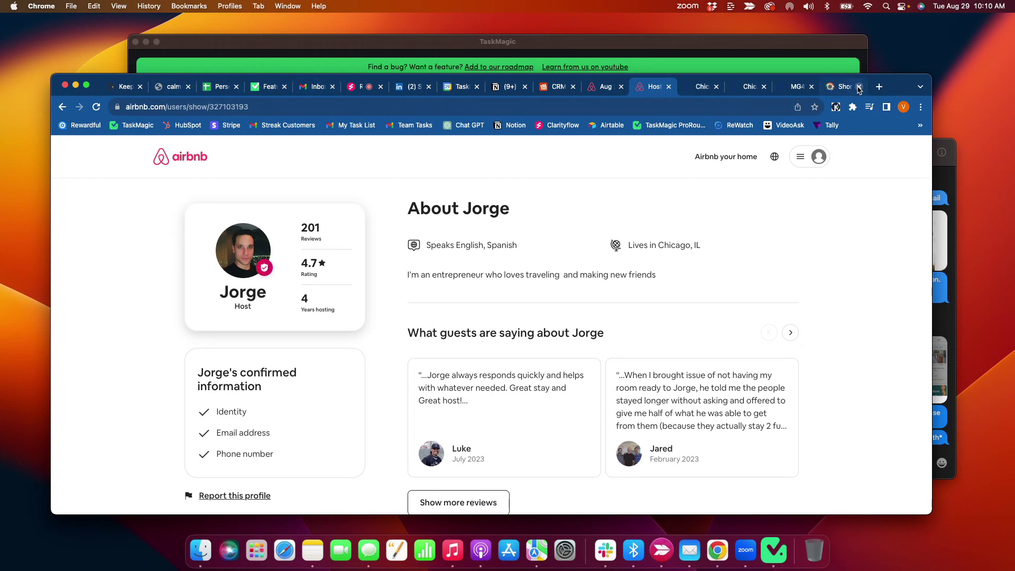
click(878, 86)
click(889, 152)
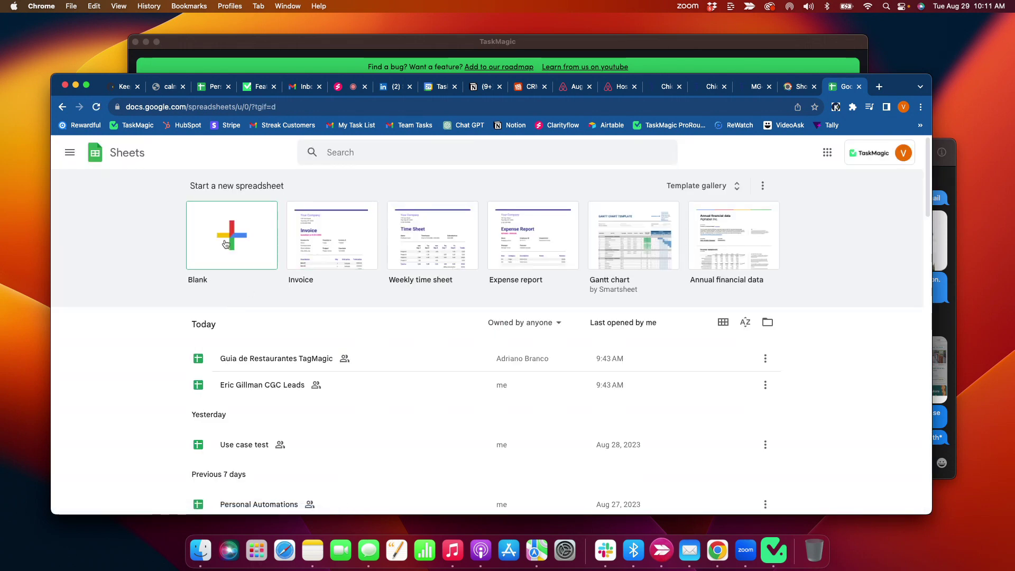
- In the Use case test spreadsheet, clear row 2 and set headers A1 and B1 to 'URL'
click(254, 458)
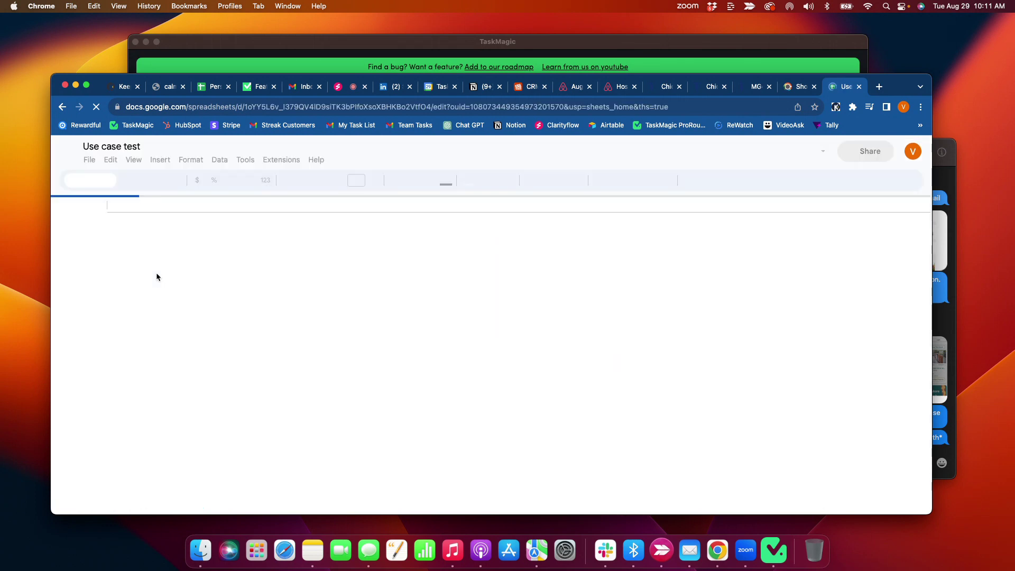
click(258, 247)
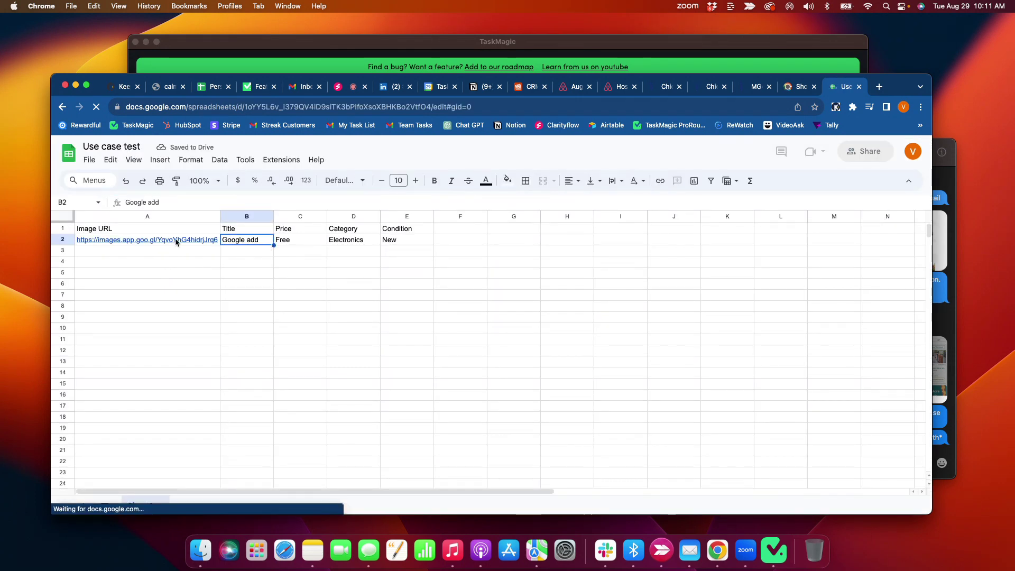
click(144, 242)
key(BackSpace)
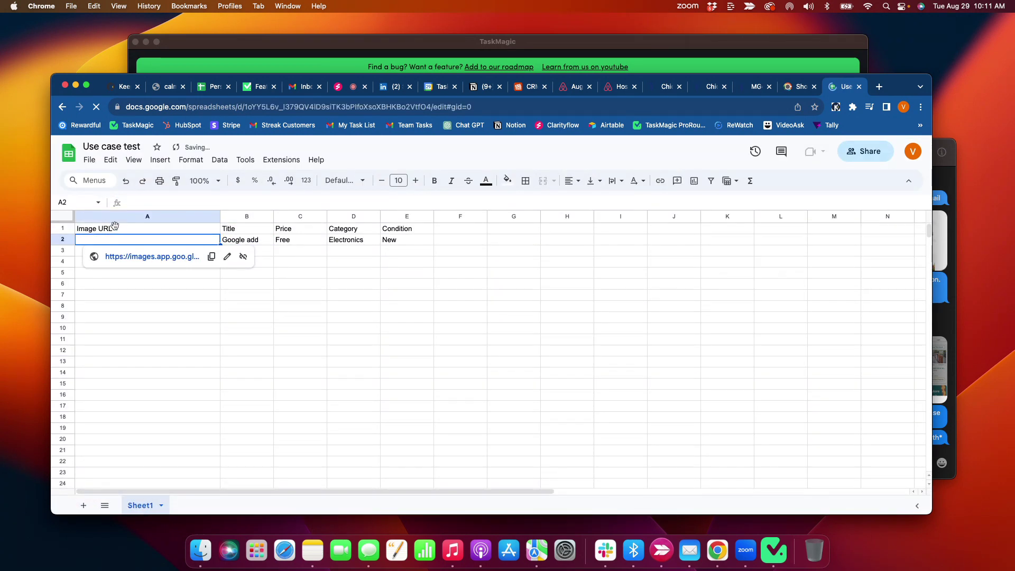
click(147, 216)
click(91, 229)
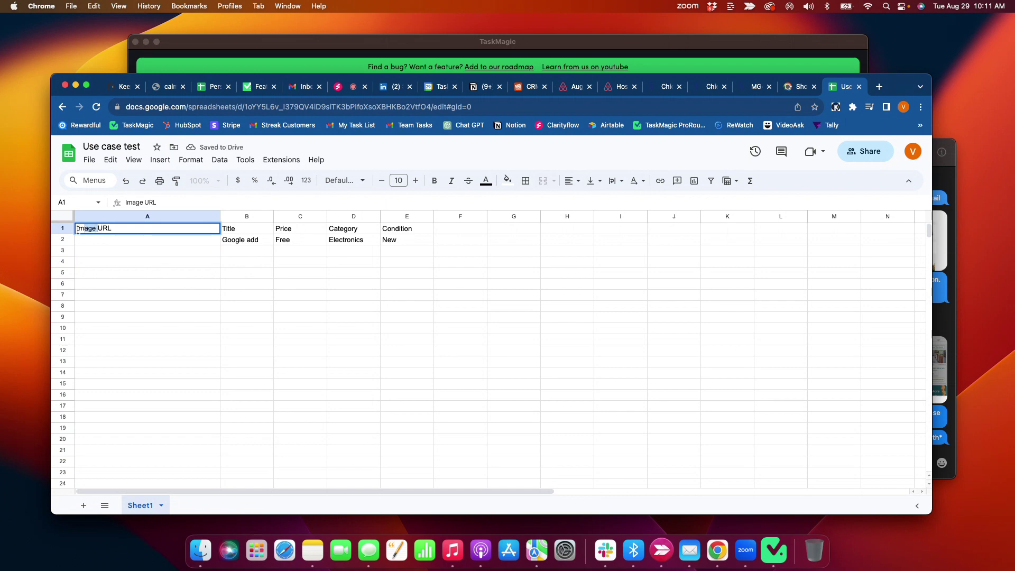
key(BackSpace)
double_click(241, 229)
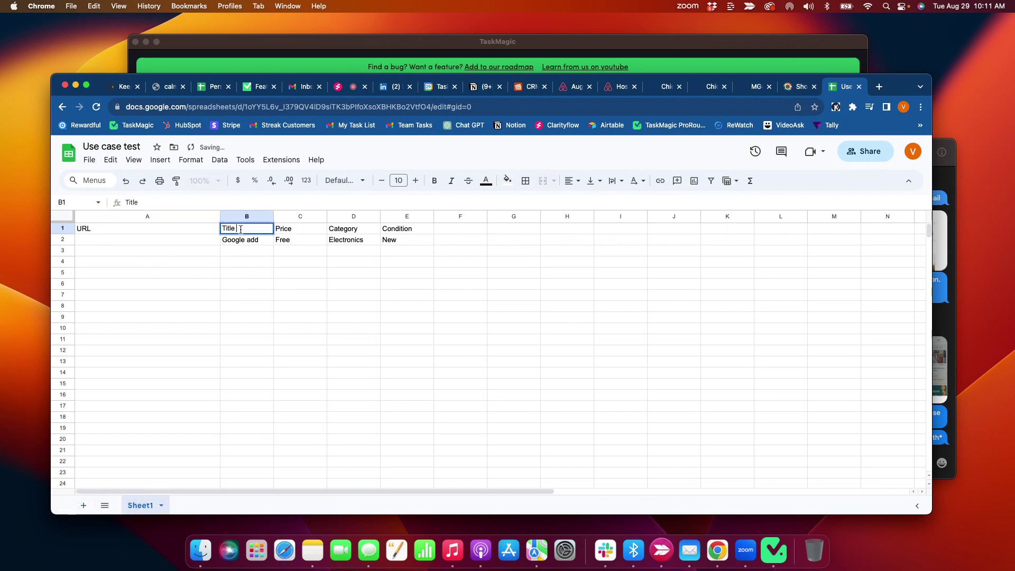
double_click(240, 229)
text(URL)
click(243, 241)
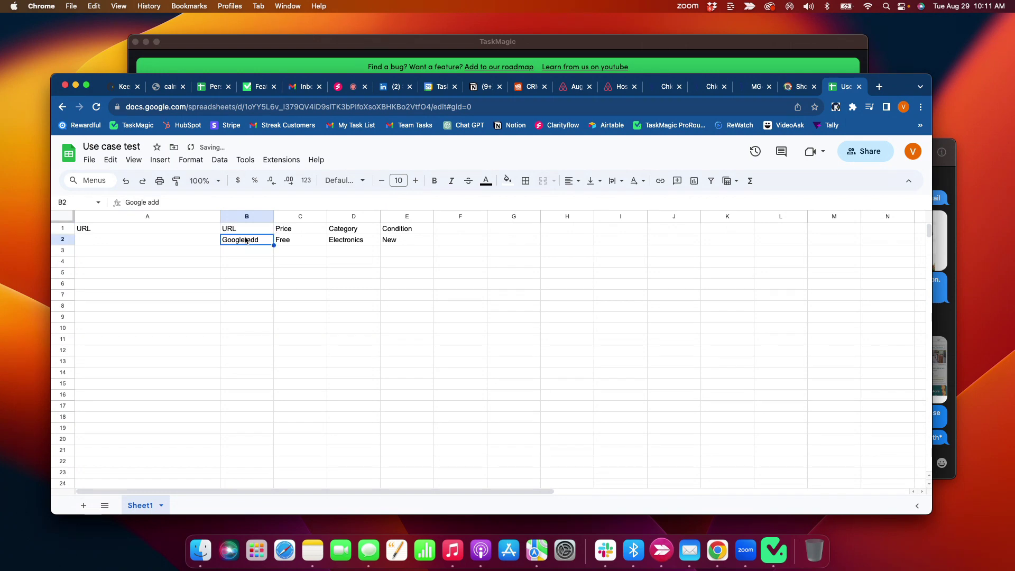
key(BackSpace)
- Delete columns C–E and copy the spreadsheet's web address
drag(305, 220, 394, 217)
right_click(394, 217)
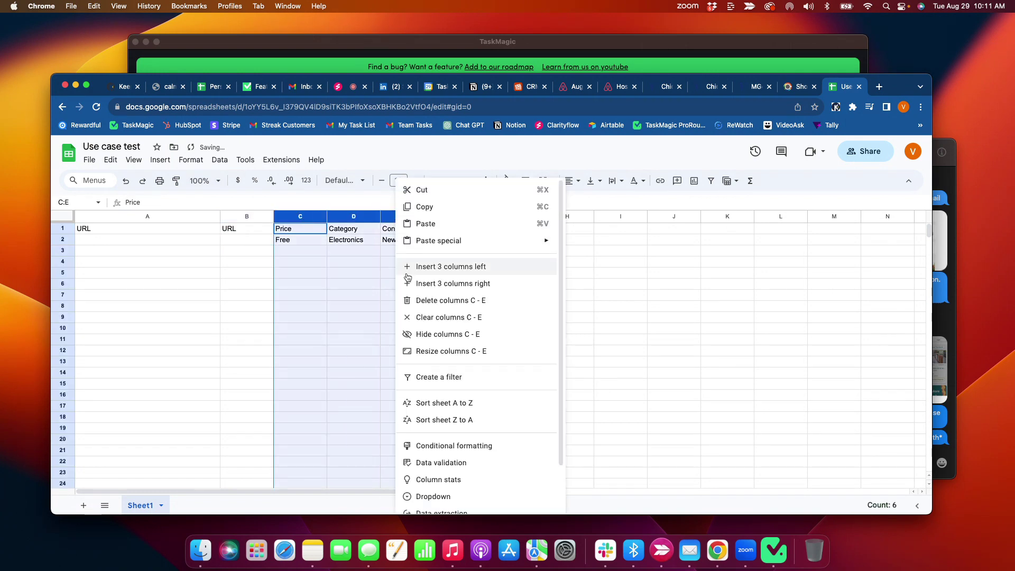
click(422, 300)
click(203, 283)
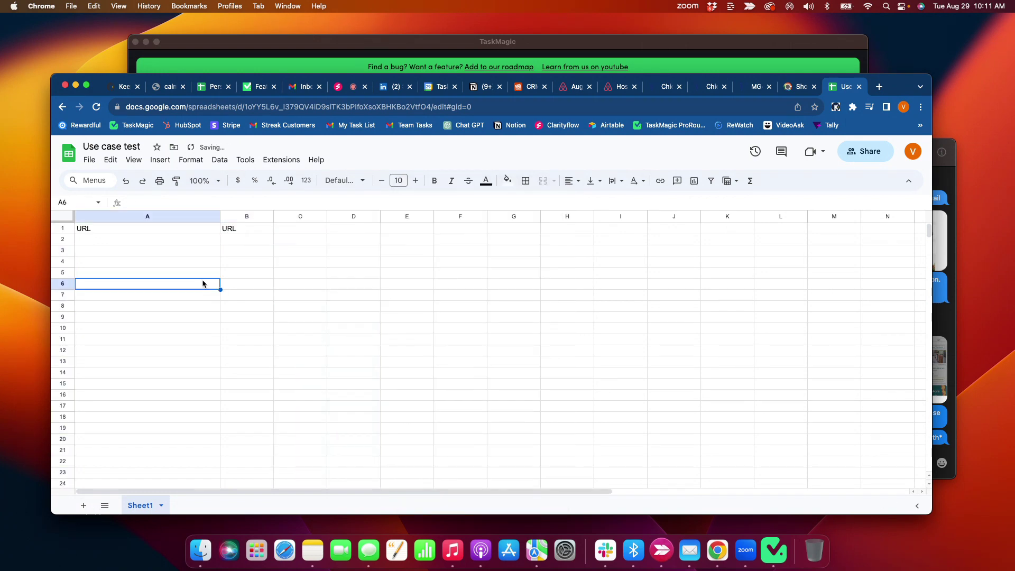
click(233, 108)
click(249, 53)
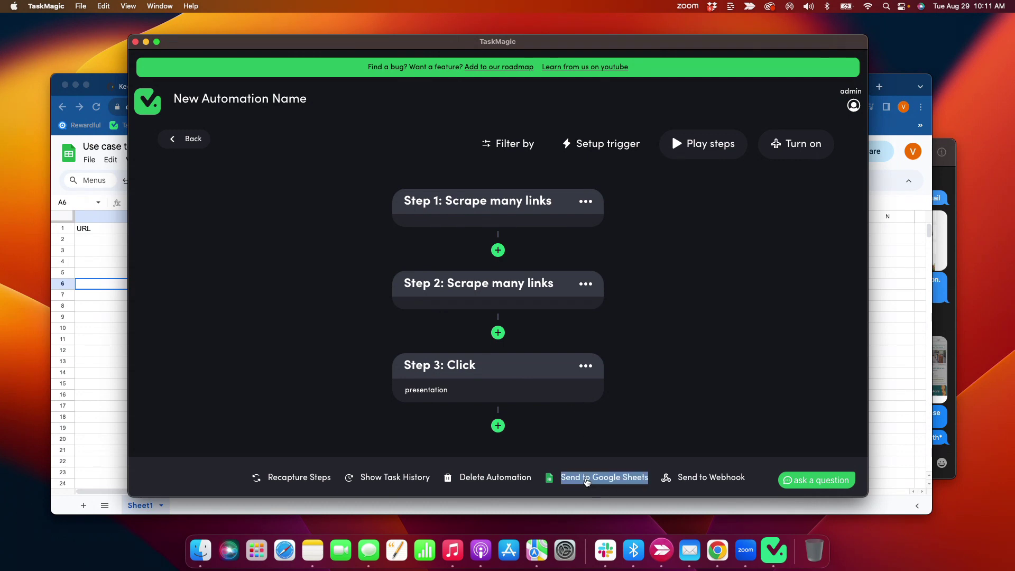
- Connect Google Sheets with the pasted Use case test URL, worksheet Sheet1, confirming the URL headers
click(586, 480)
click(421, 259)
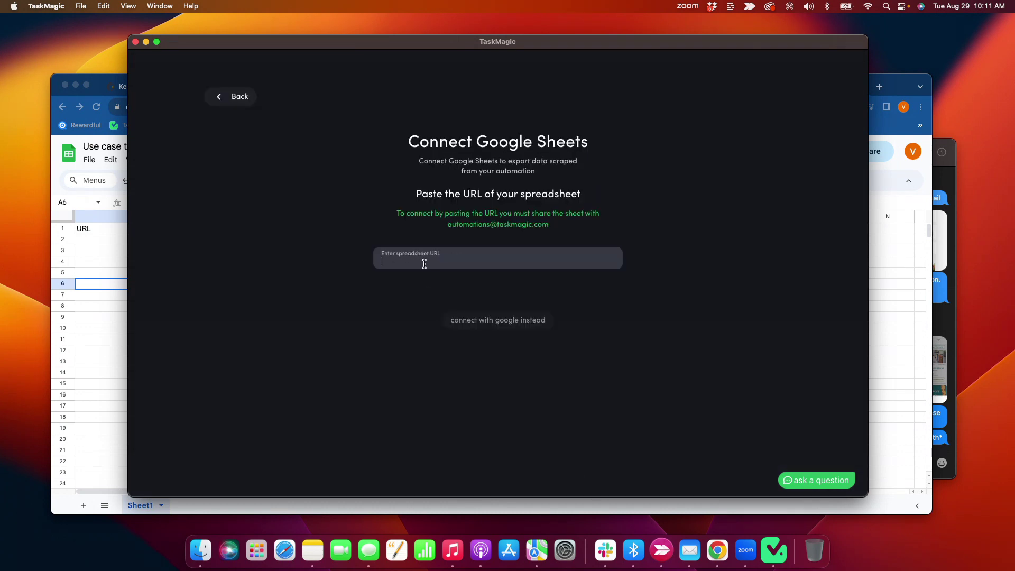
click(470, 297)
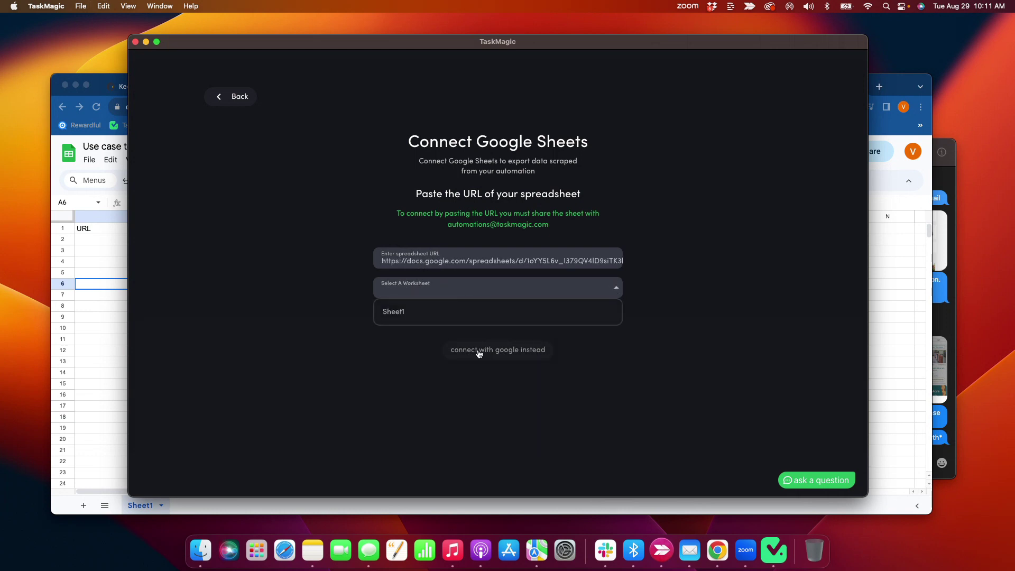
click(491, 312)
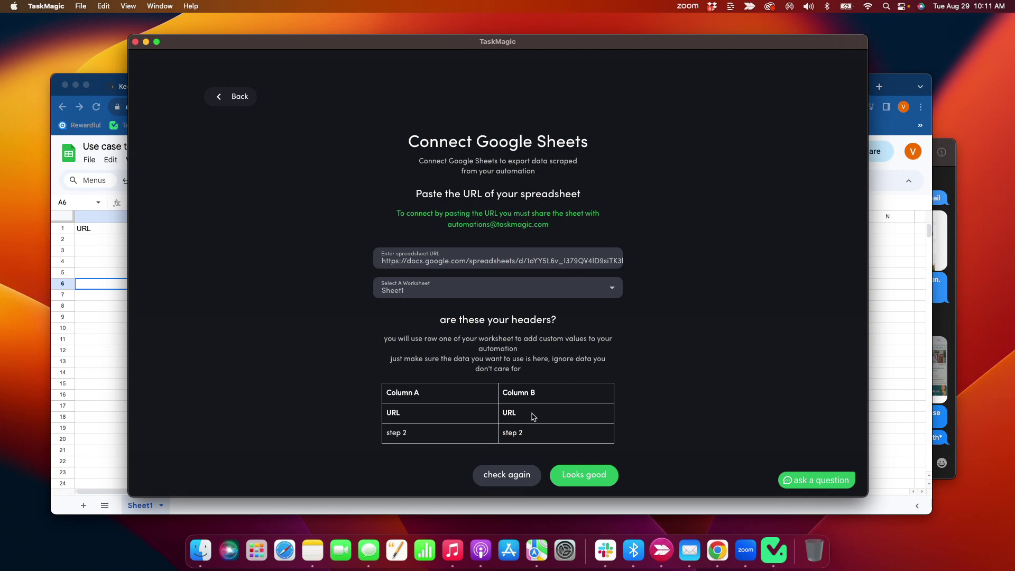
drag(286, 42, 393, 25)
click(712, 461)
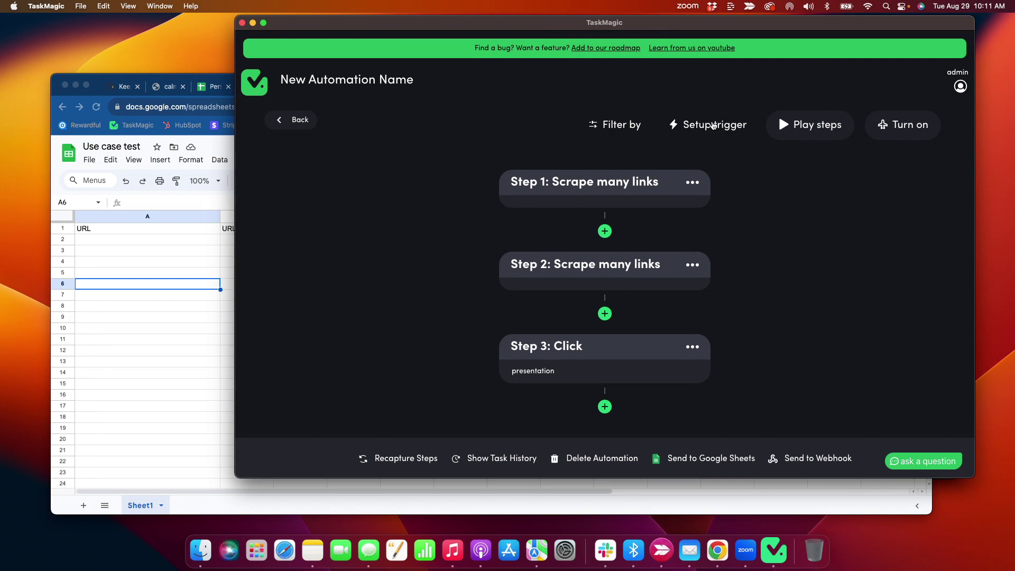
- Choose a loop trigger, skip Google Sheets input data, and set it to loop 3 times
click(710, 125)
scroll(512, 202, down, 3)
click(512, 185)
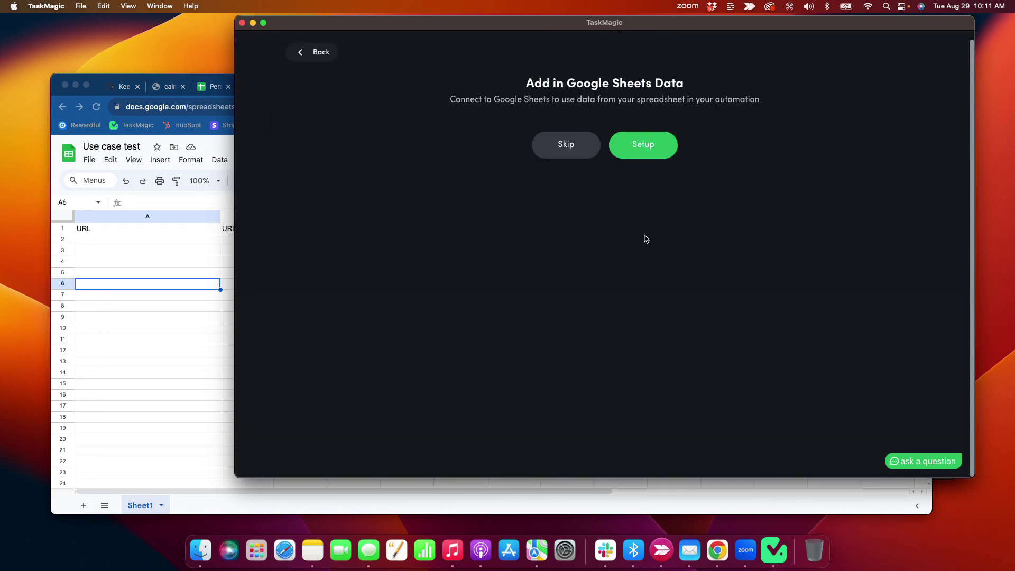
click(562, 150)
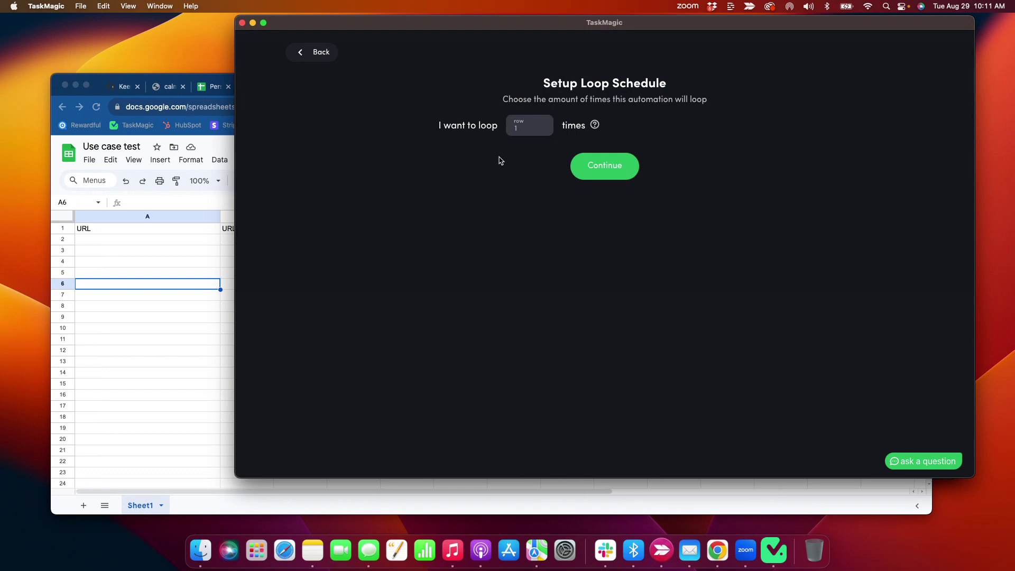
click(524, 126)
key(BackSpace)
text(3)
click(605, 165)
- Look over the Airbnb Chicago search results in Chrome before returning to TaskMagic
click(603, 181)
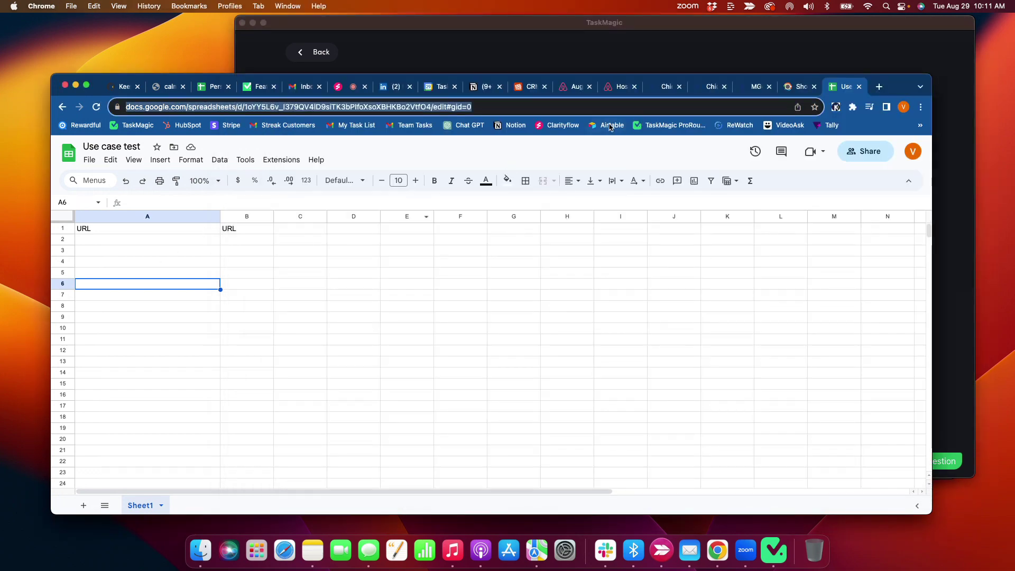
click(572, 87)
scroll(389, 449, down, 20)
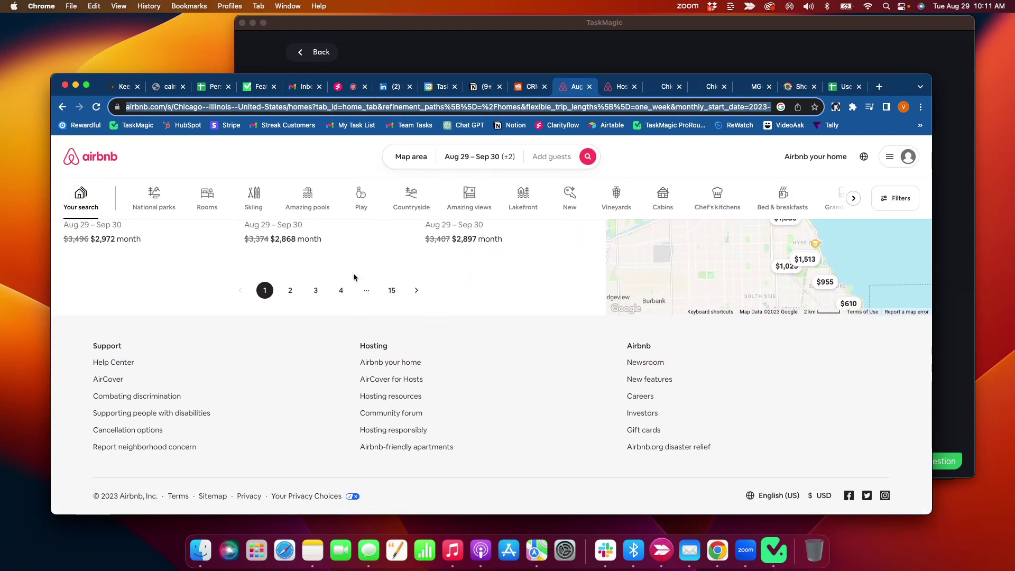
click(411, 72)
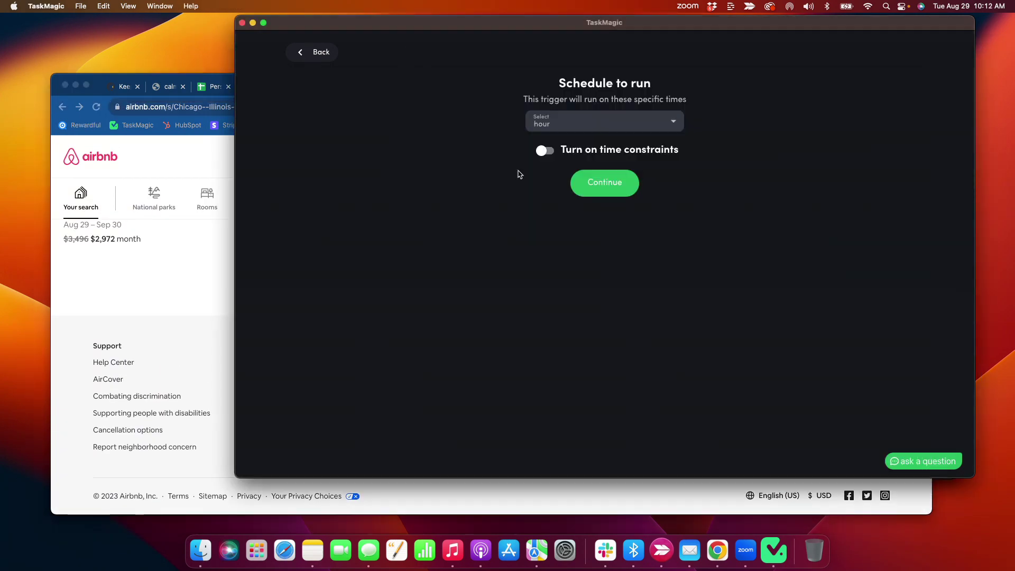
- Save the hourly run schedule and review the loop trigger's schedule and loop count settings
click(593, 185)
click(657, 125)
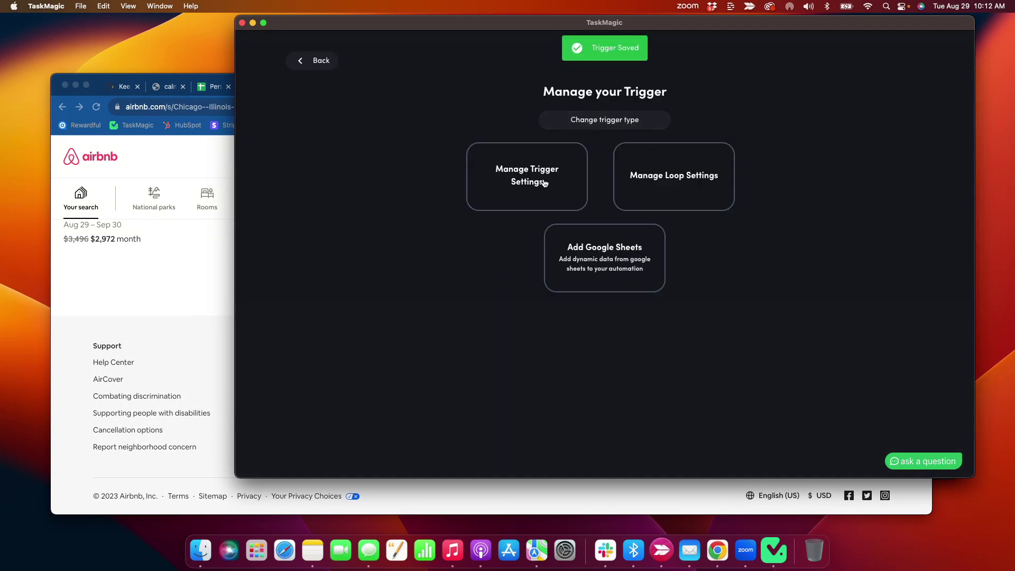
click(544, 184)
click(317, 60)
click(720, 164)
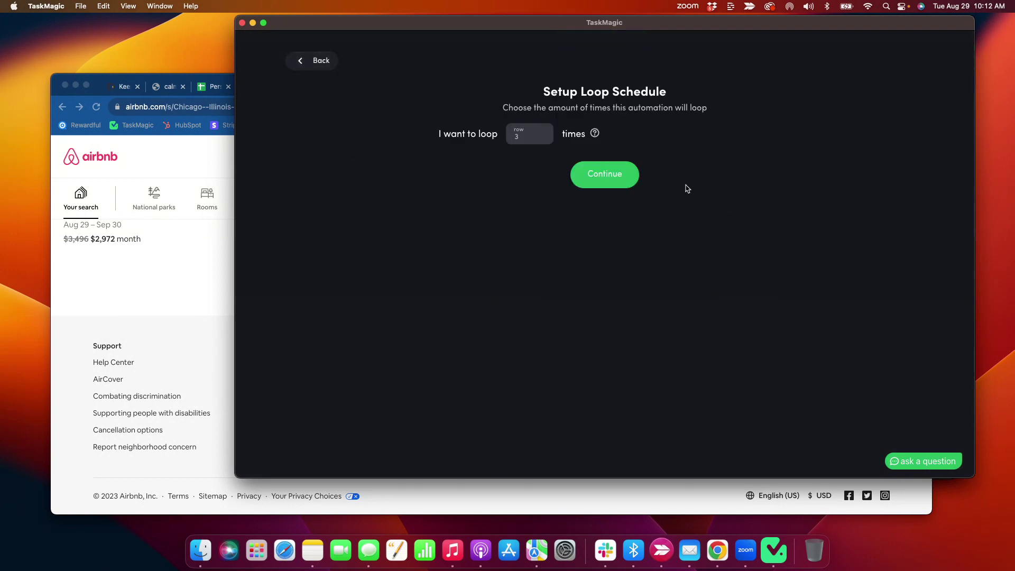
click(593, 185)
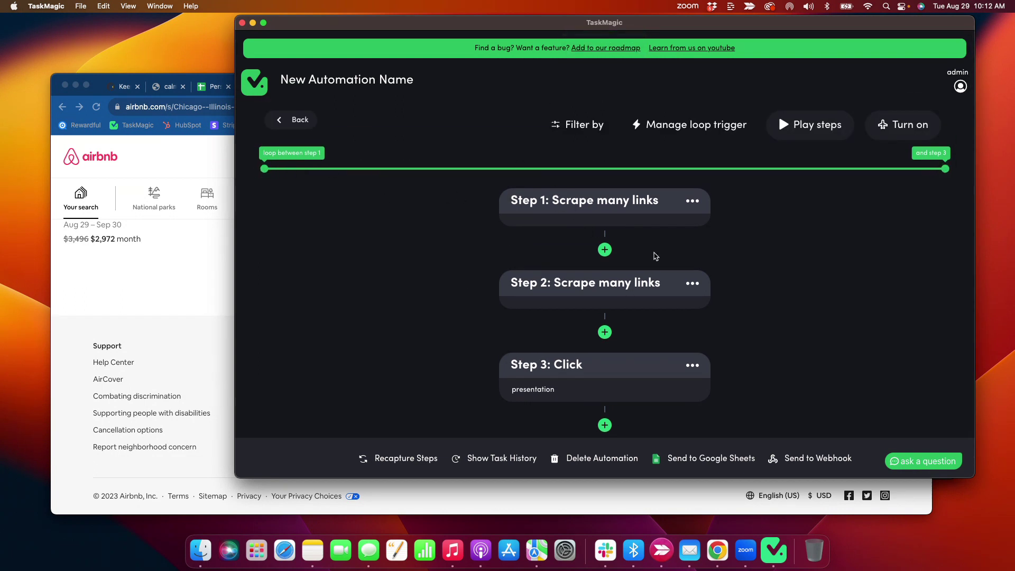
- Run the automation's steps and watch Airbnb listing URLs fill columns A and B of the Use case test sheet
drag(481, 34, 517, 35)
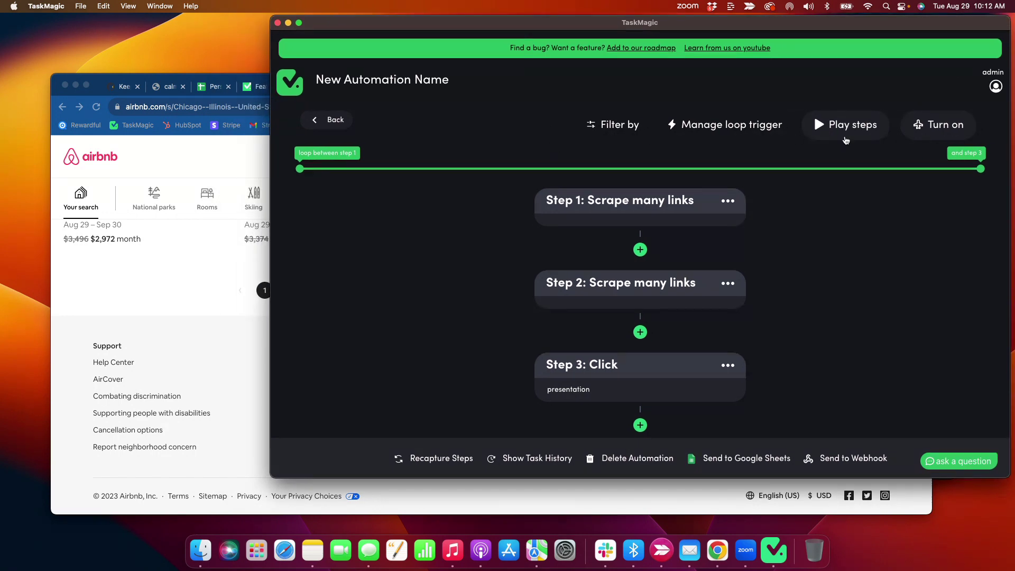
click(851, 127)
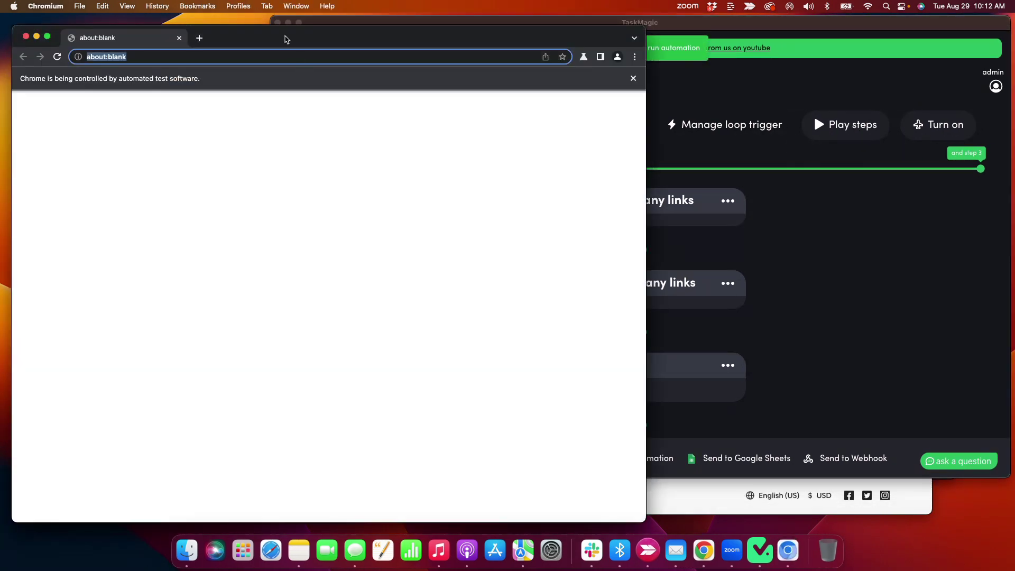
drag(284, 39, 641, 64)
click(244, 242)
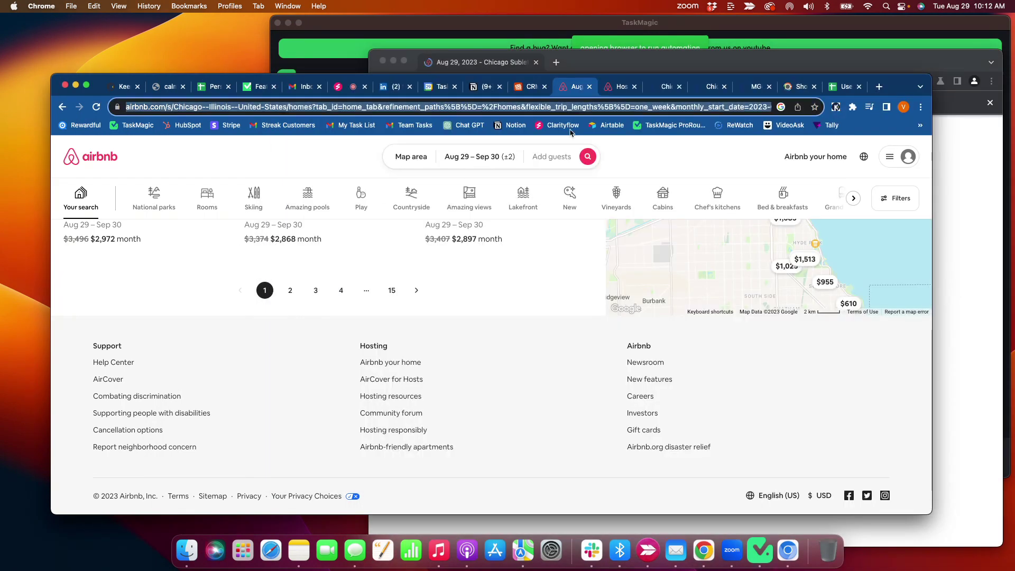
click(844, 86)
drag(902, 90, 769, 24)
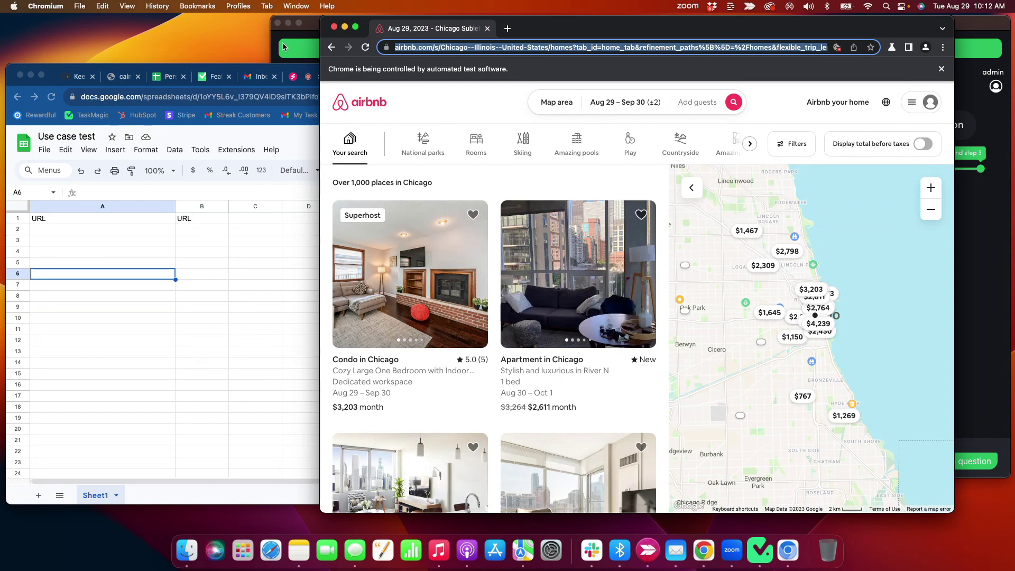
click(300, 36)
drag(325, 28, 205, 51)
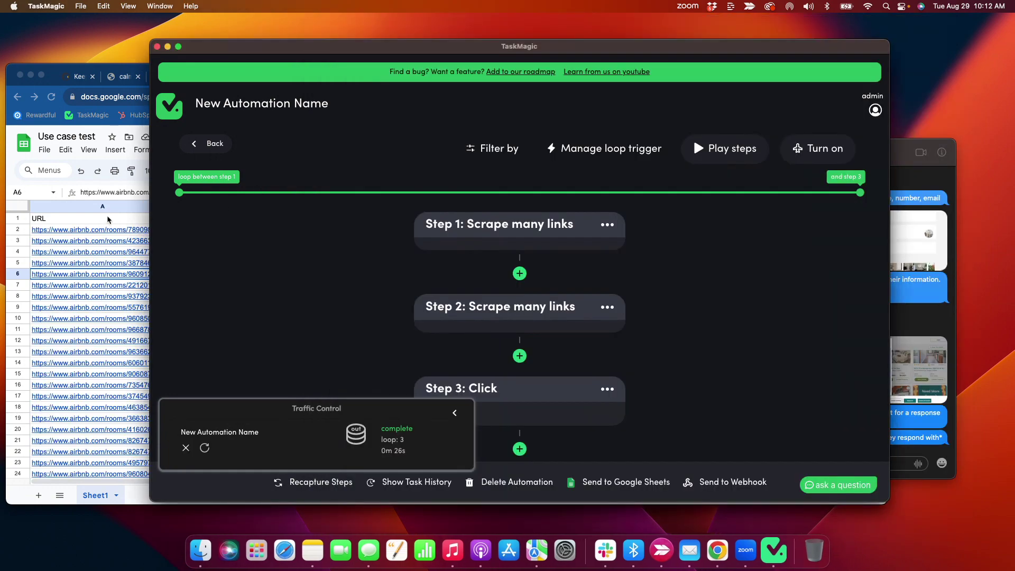
click(137, 273)
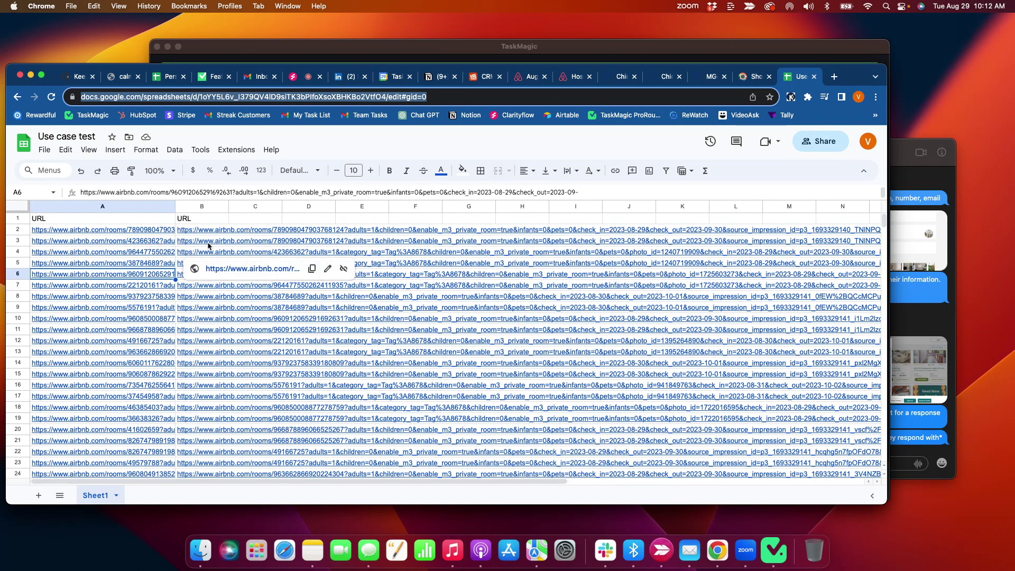
- Preview the scraped link in cell B2 and look over the filled URL columns
click(188, 233)
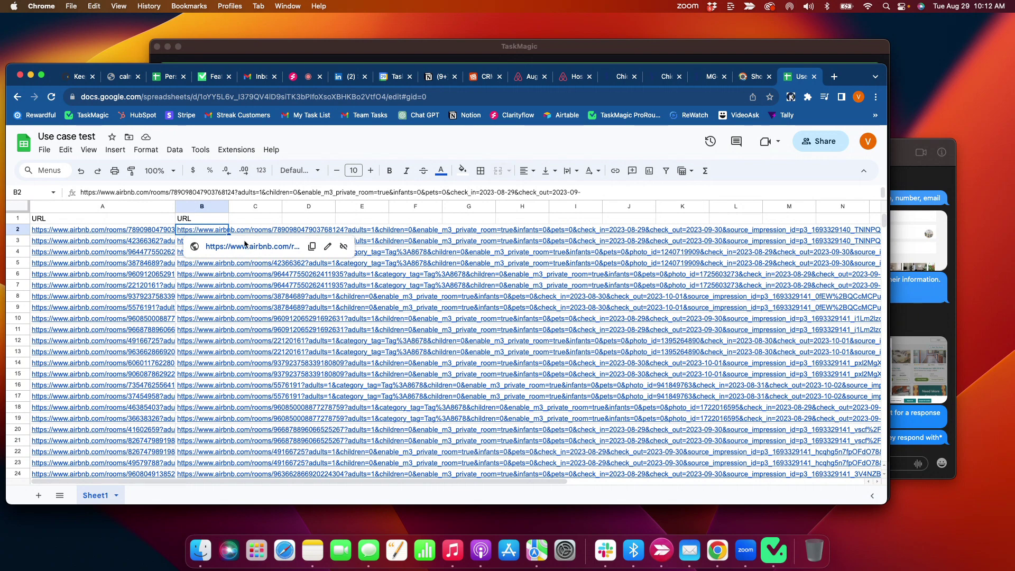
click(243, 307)
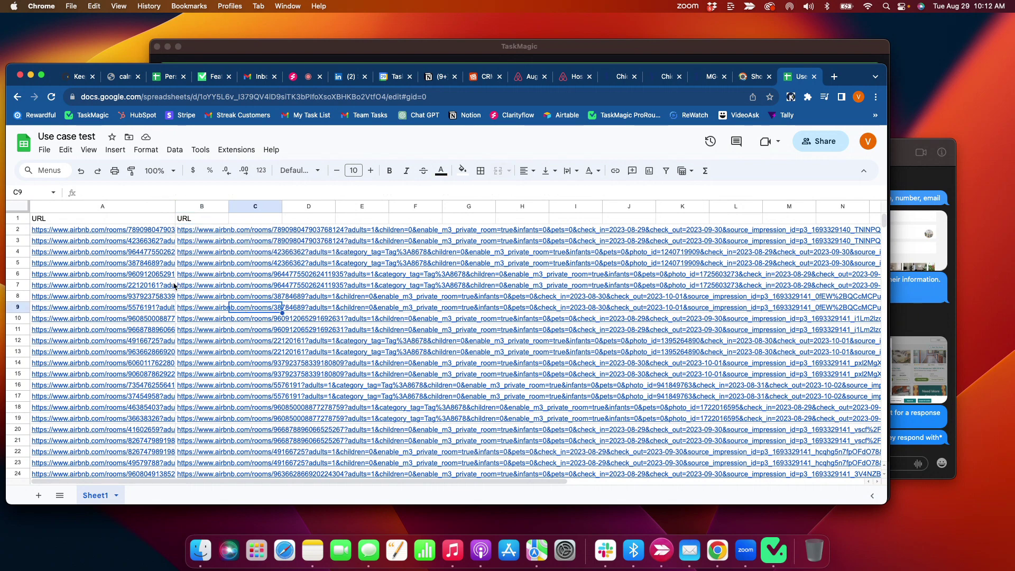
scroll(165, 282, down, 5)
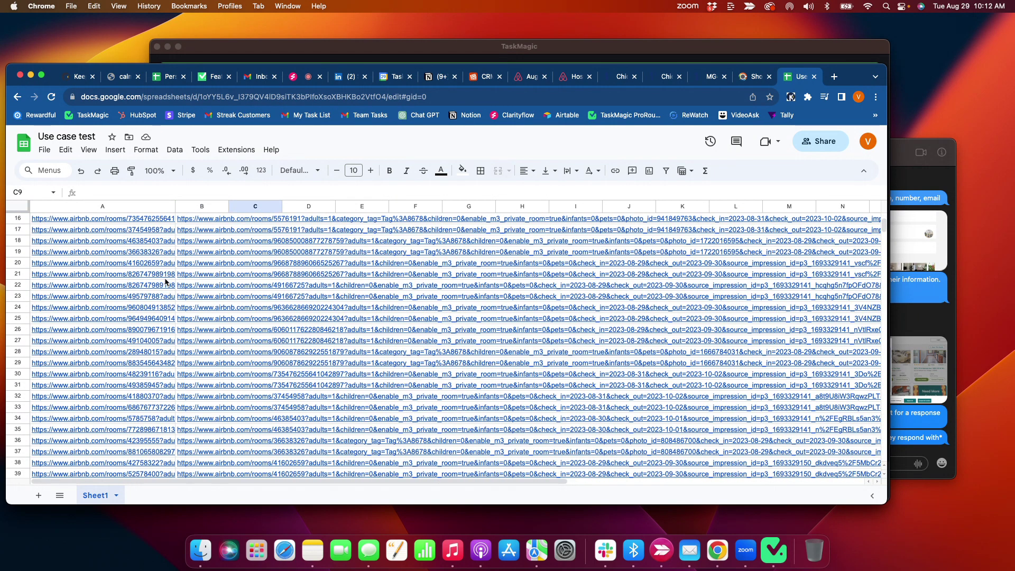
scroll(165, 282, up, 5)
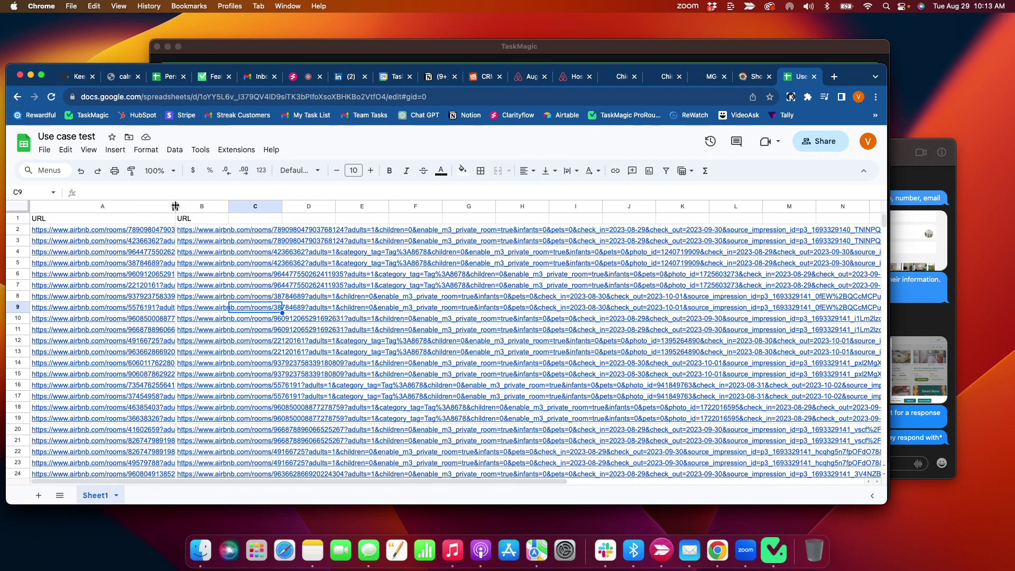
scroll(390, 316, right, 10)
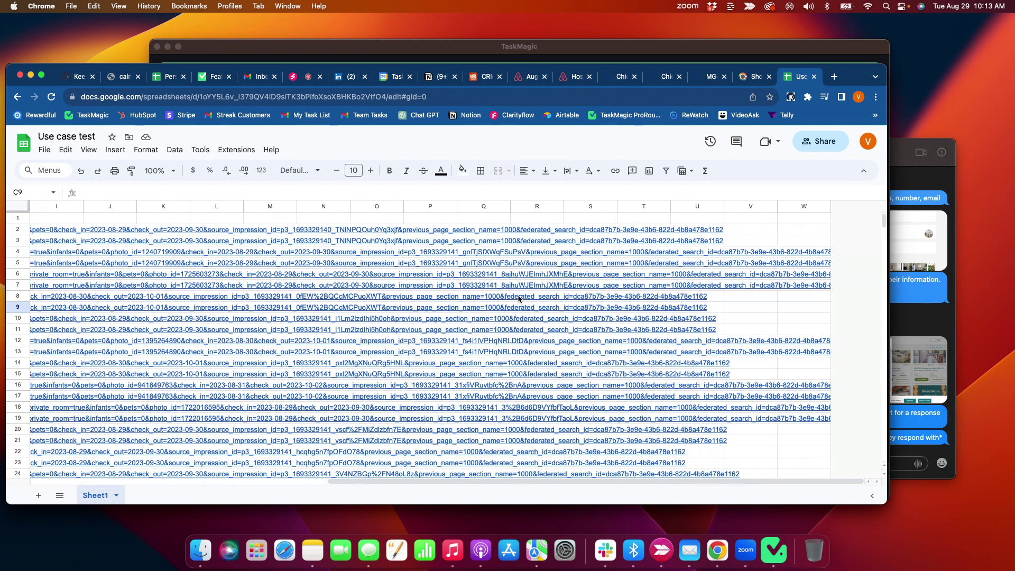
scroll(586, 267, left, 10)
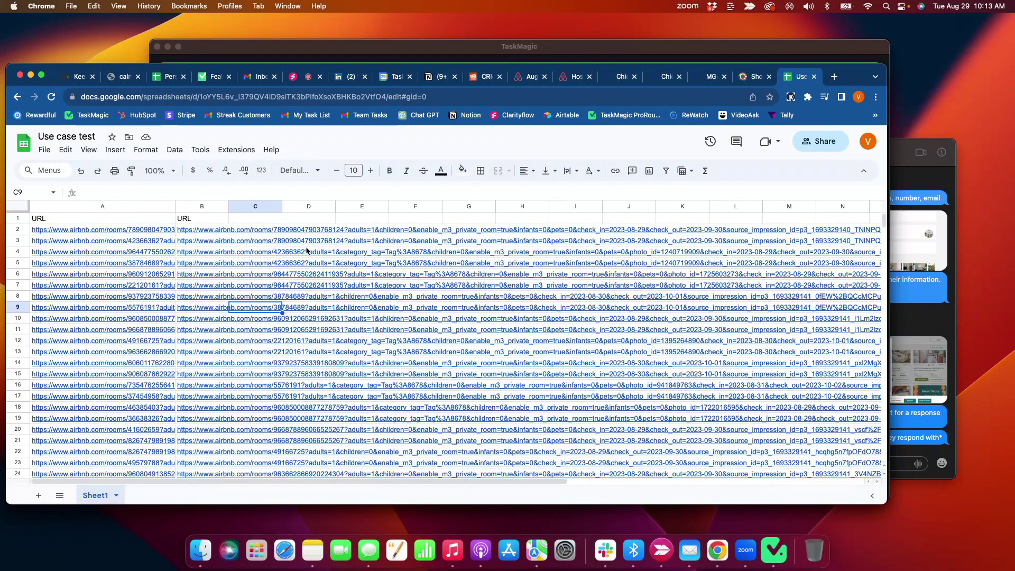
- Open cell A2's listing URL to confirm the Airbnb page loads, then close it
click(79, 230)
click(121, 247)
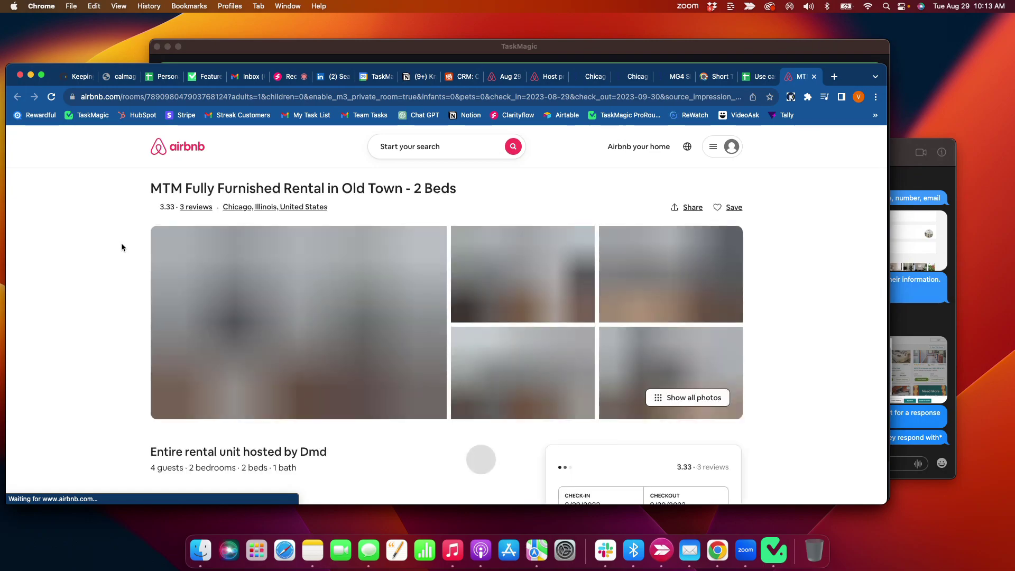
scroll(122, 247, down, 5)
scroll(452, 136, up, 5)
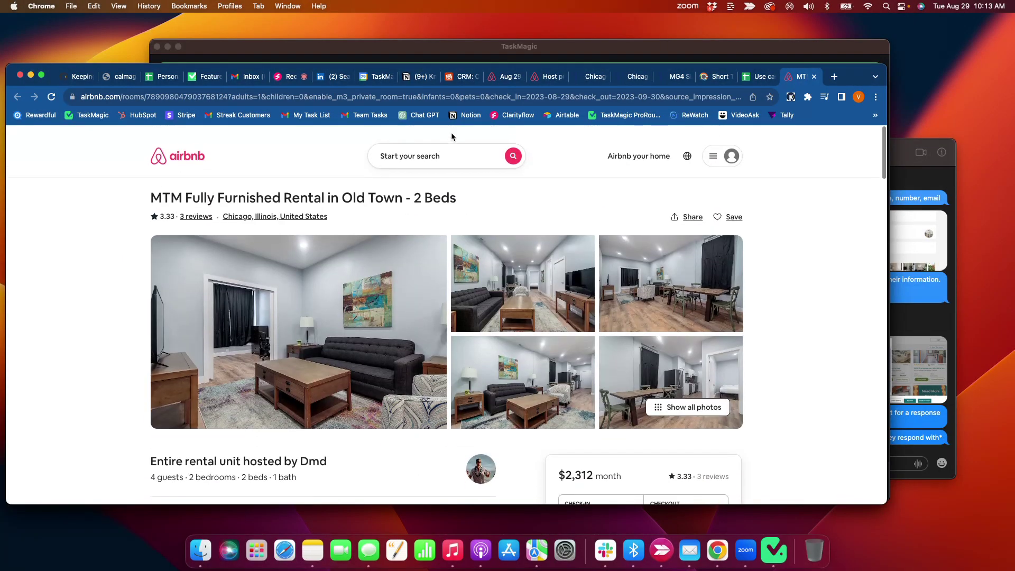
click(814, 77)
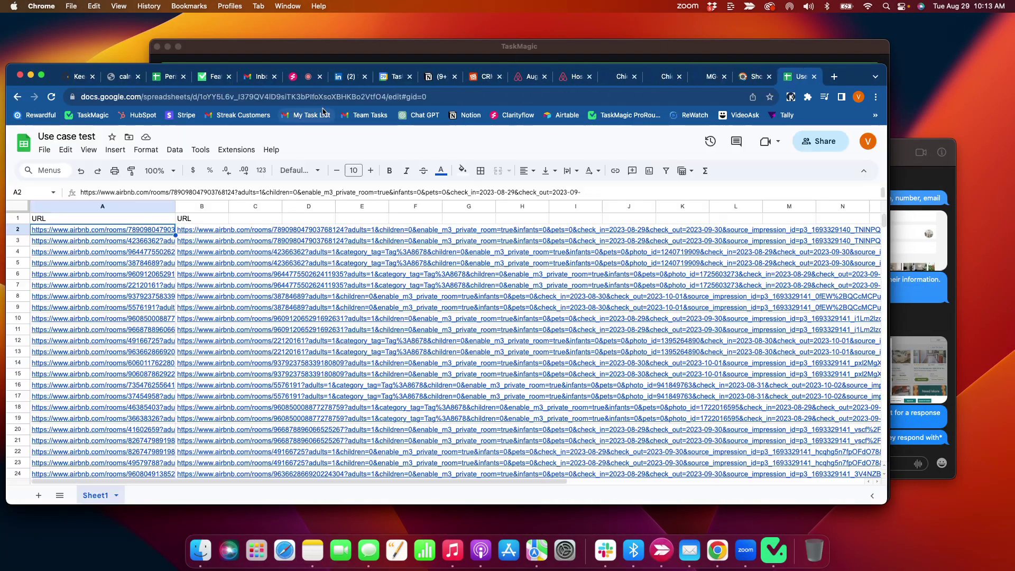
click(202, 206)
- Clear the duplicate URLs out of column B and narrow column A
right_click(203, 205)
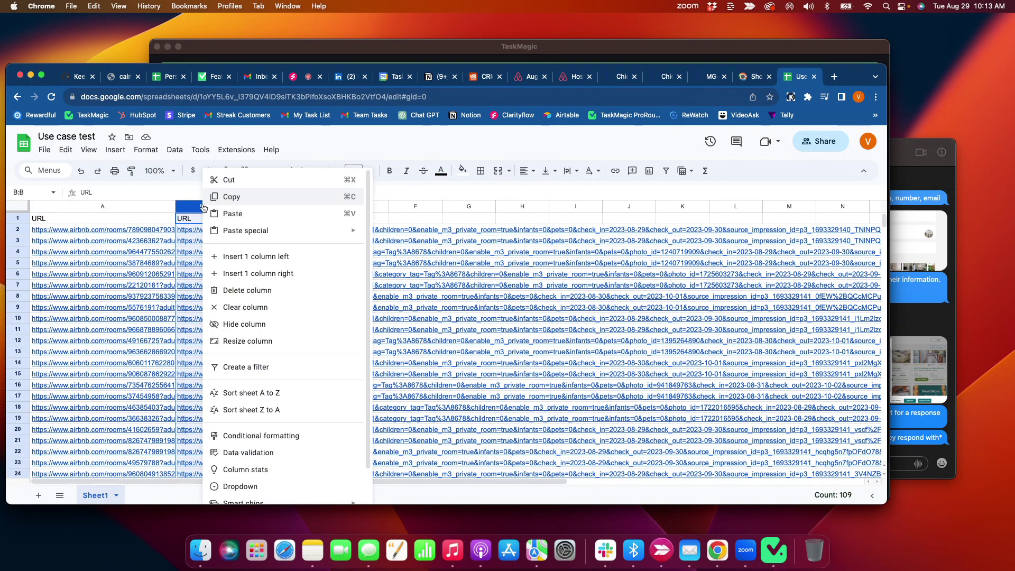
click(270, 296)
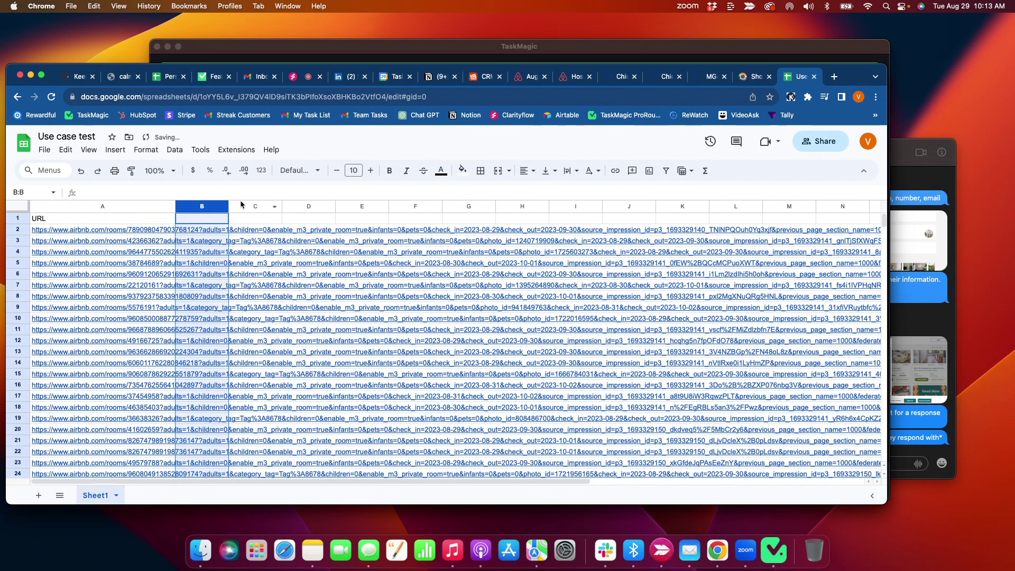
click(284, 221)
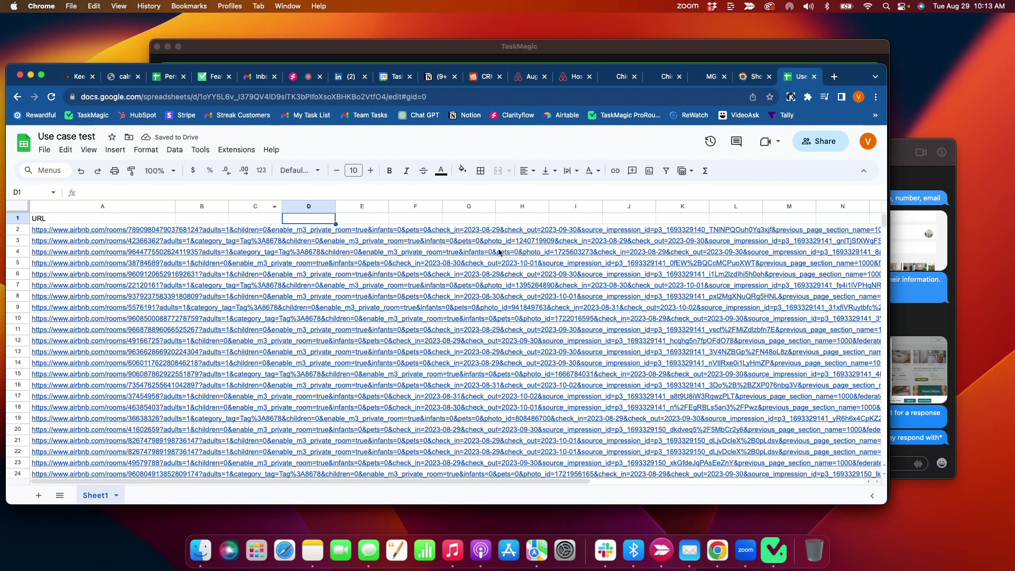
scroll(499, 252, right, 10)
scroll(499, 252, left, 10)
drag(175, 207, 137, 207)
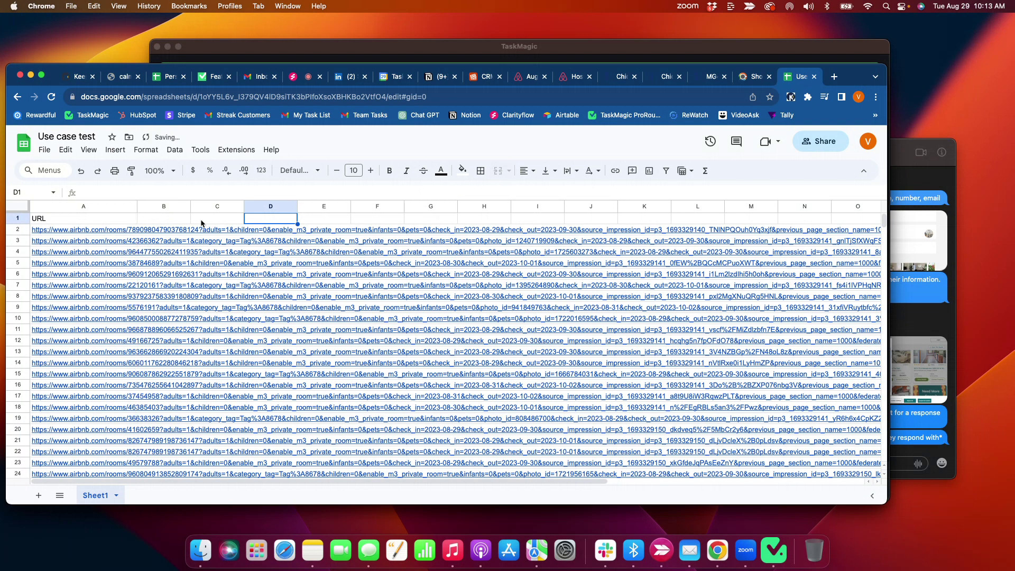
click(168, 221)
double_click(176, 216)
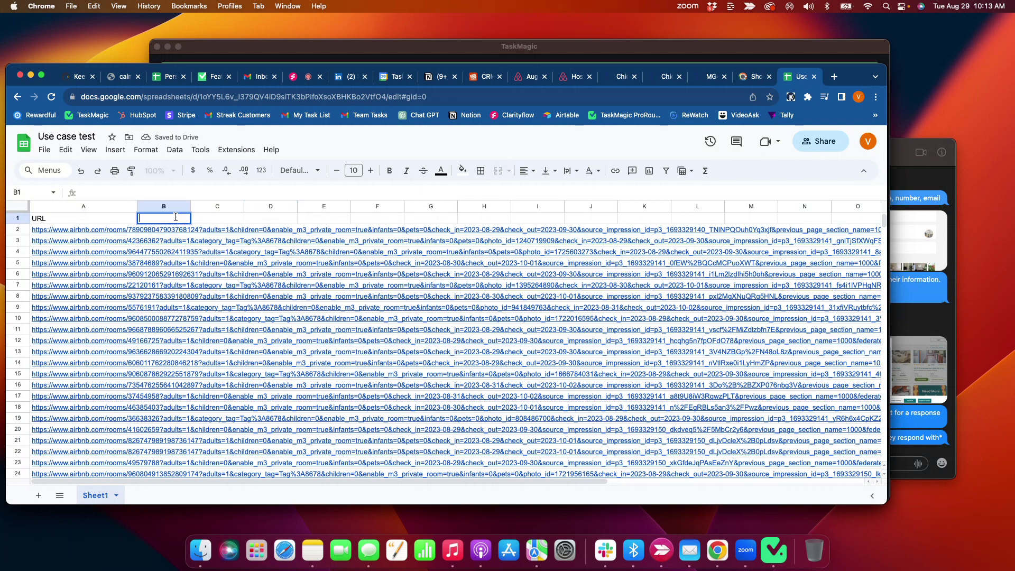
click(275, 223)
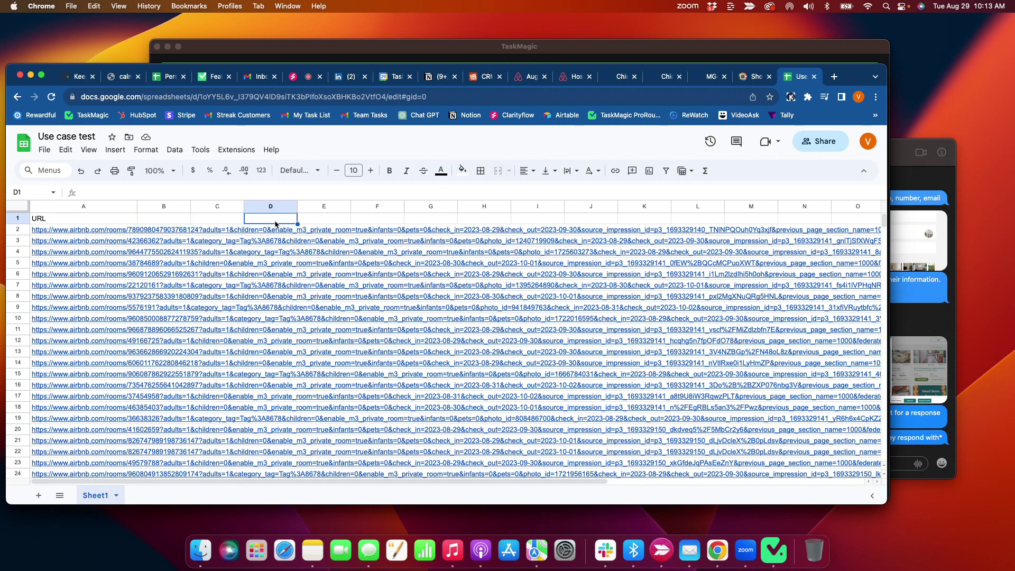
click(316, 57)
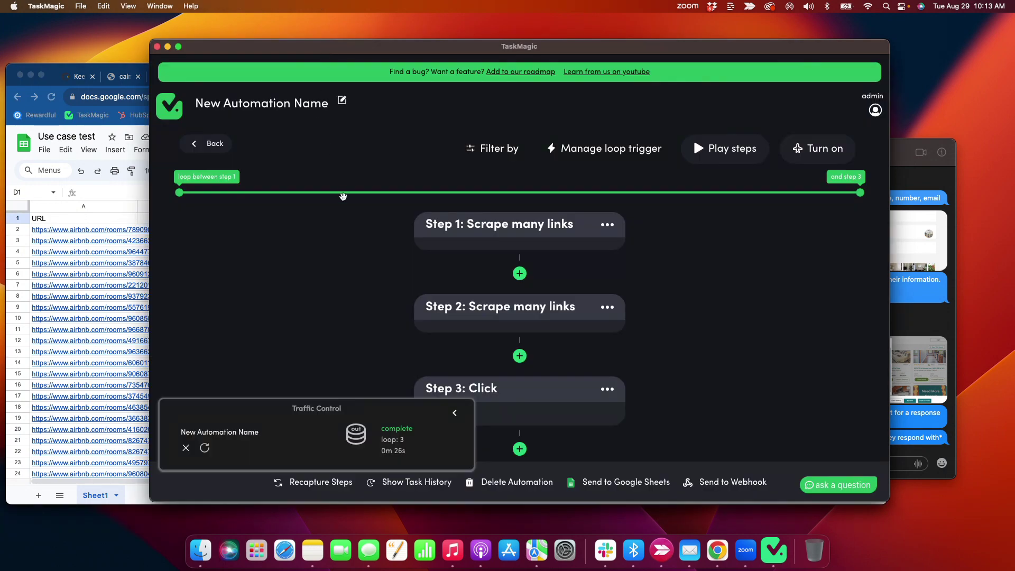
click(106, 209)
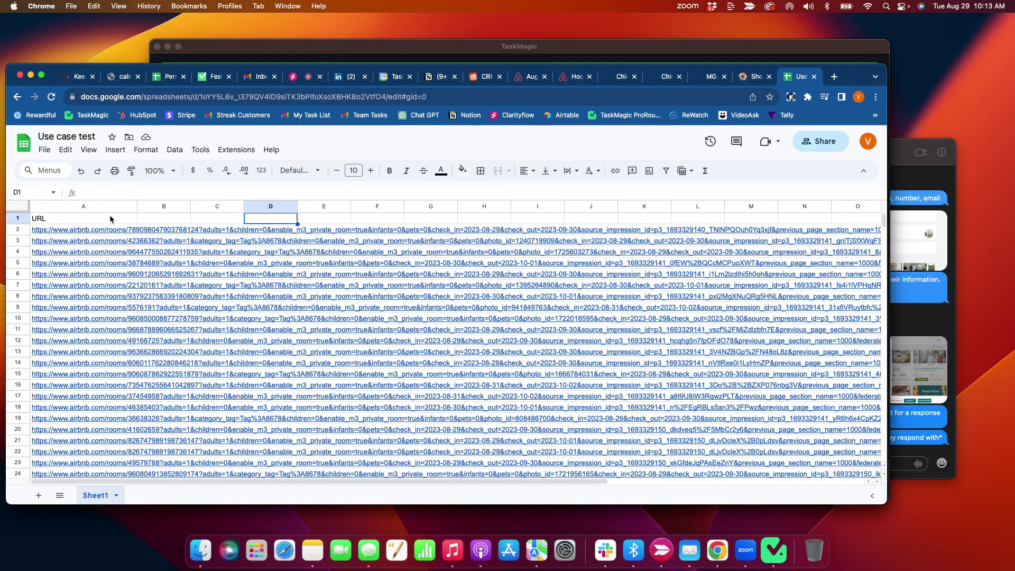
click(526, 76)
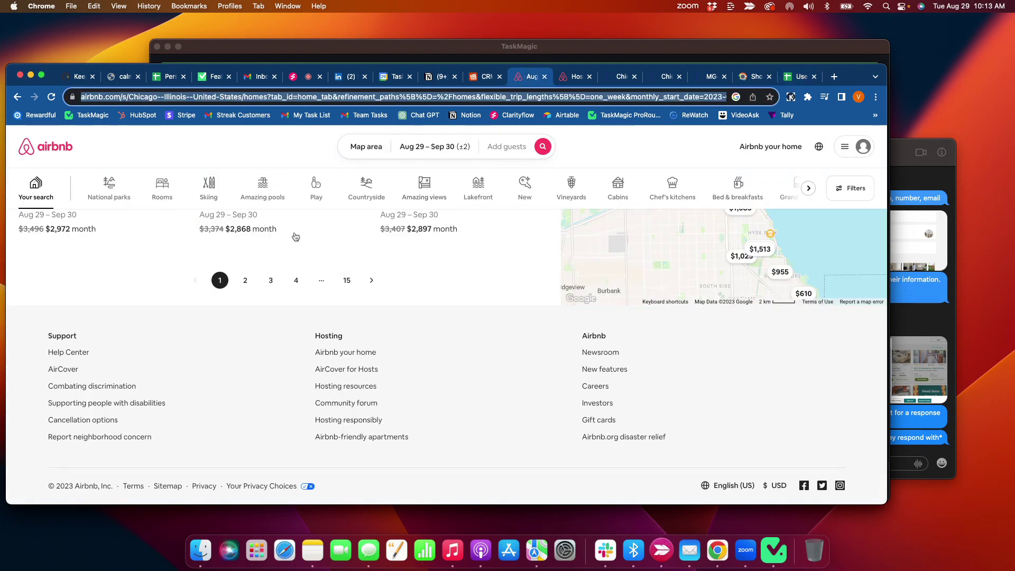
click(469, 49)
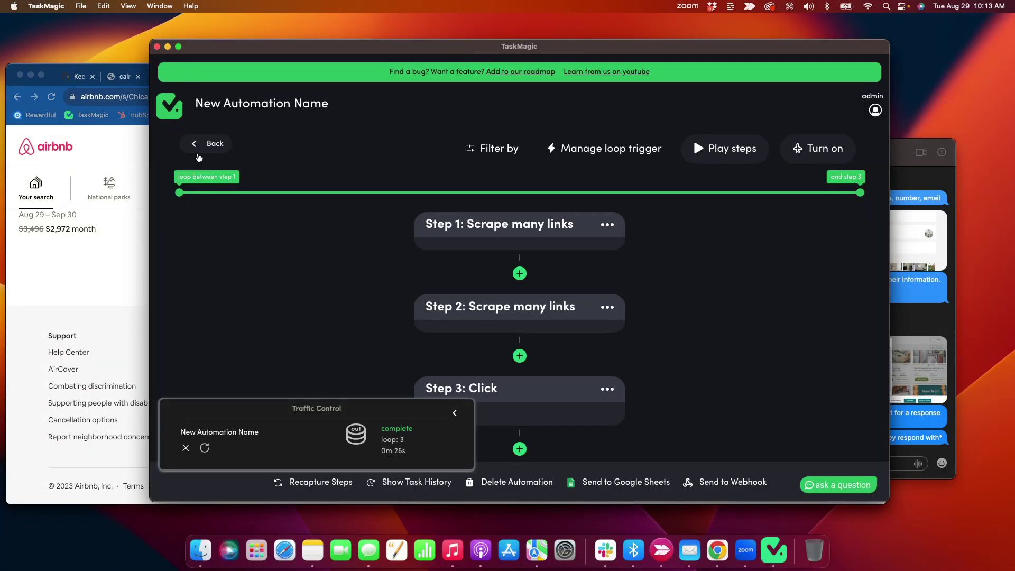
key(super+Tab)
click(797, 76)
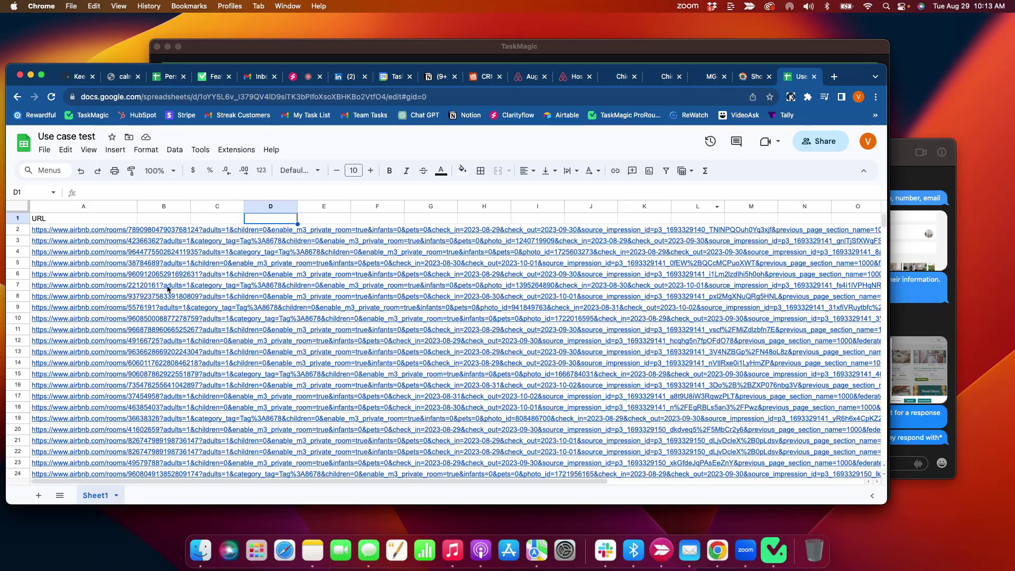
scroll(166, 371, down, 10)
scroll(165, 370, up, 15)
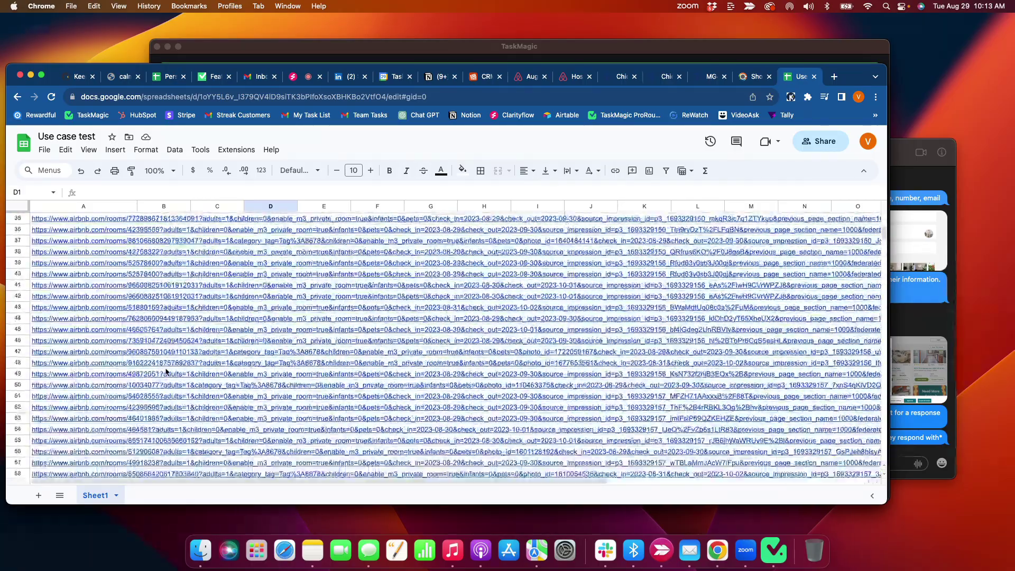
scroll(288, 208, right, 5)
scroll(287, 208, left, 5)
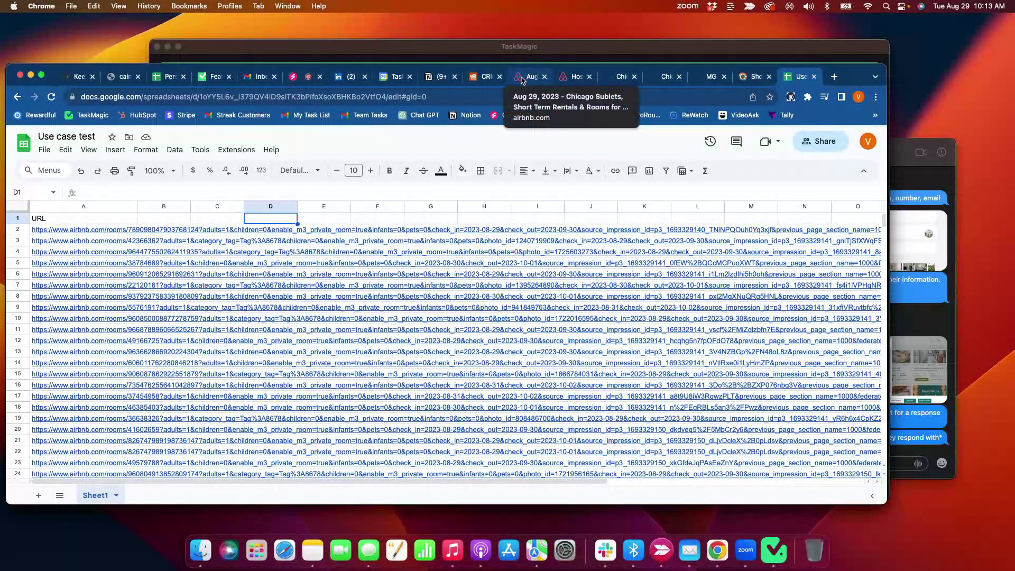
click(54, 228)
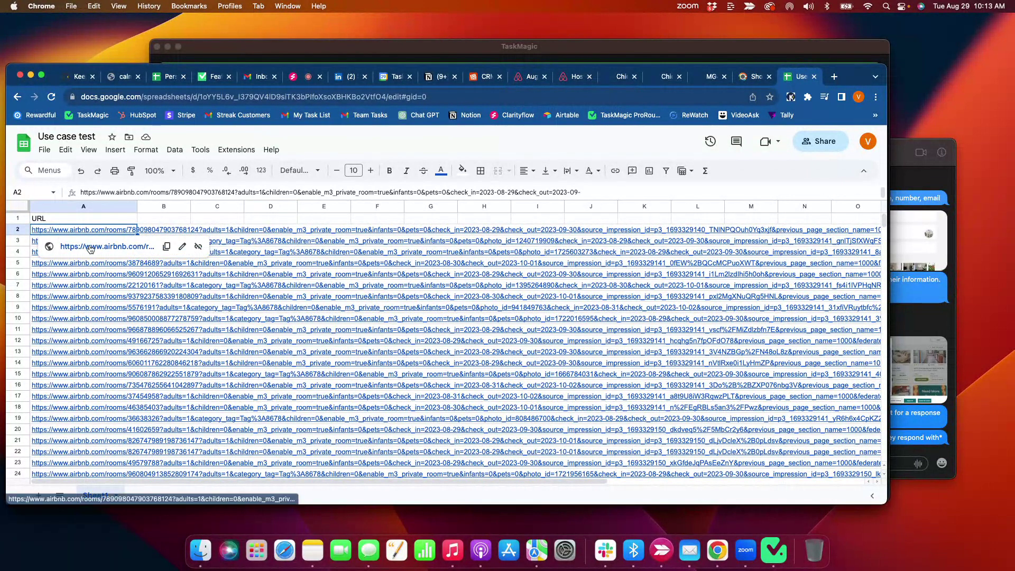
- Open the first listing and scroll through the Old Town rental's title, location and host details
click(87, 245)
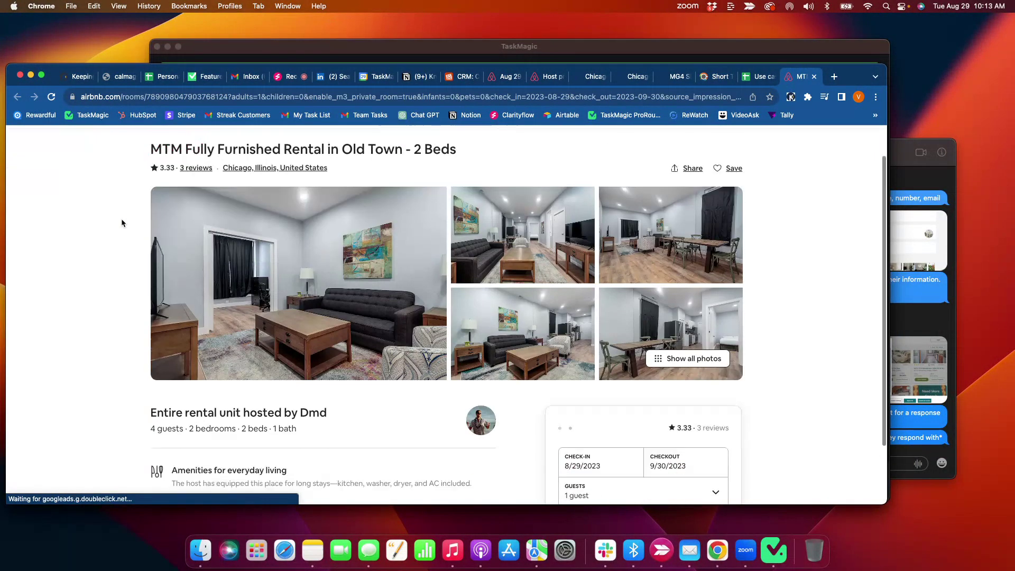
scroll(122, 223, down, 5)
scroll(122, 223, down, 6)
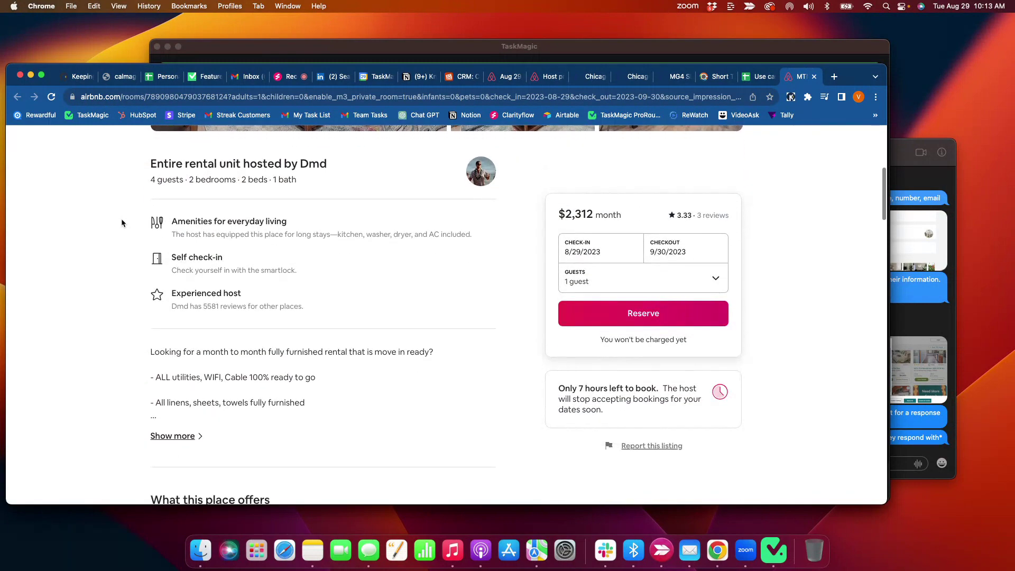
scroll(122, 222, down, 10)
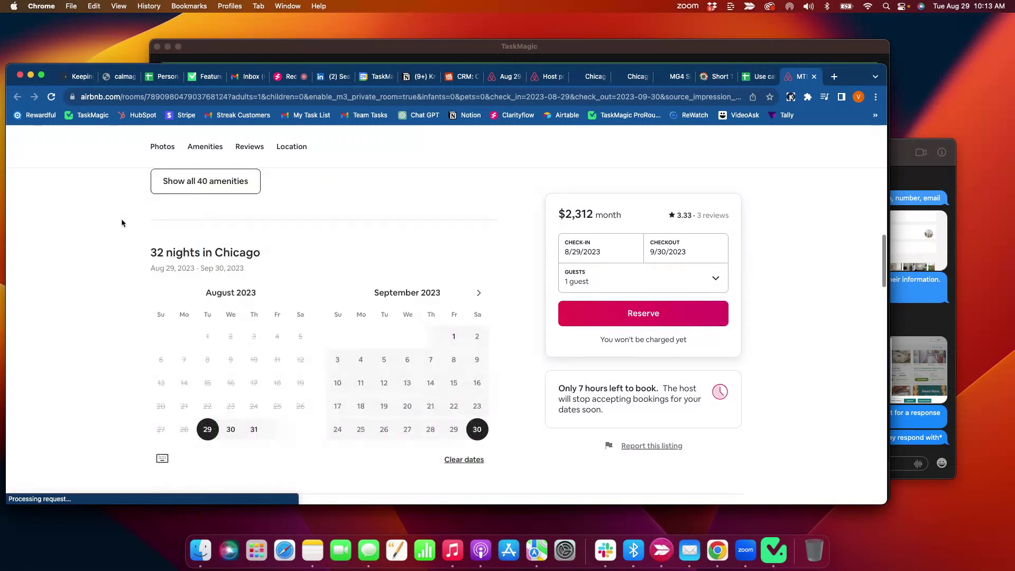
scroll(122, 222, down, 10)
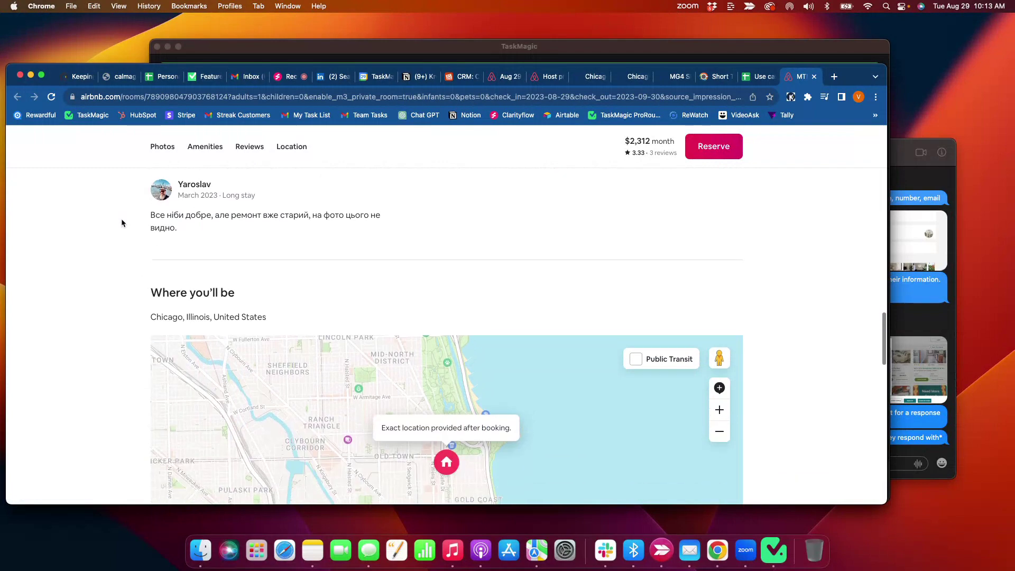
scroll(122, 223, down, 3)
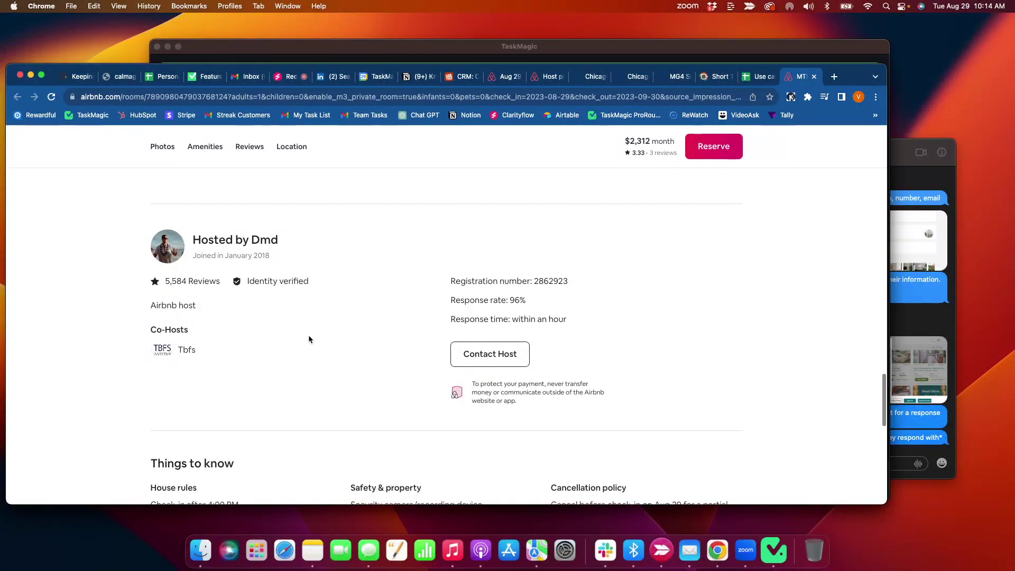
scroll(391, 338, down, 1)
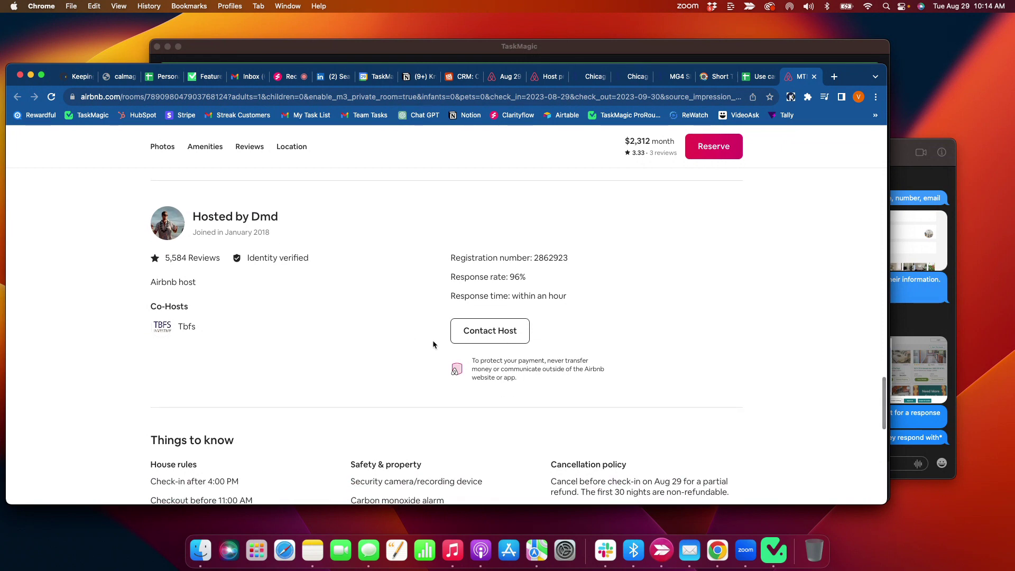
scroll(411, 315, down, 1)
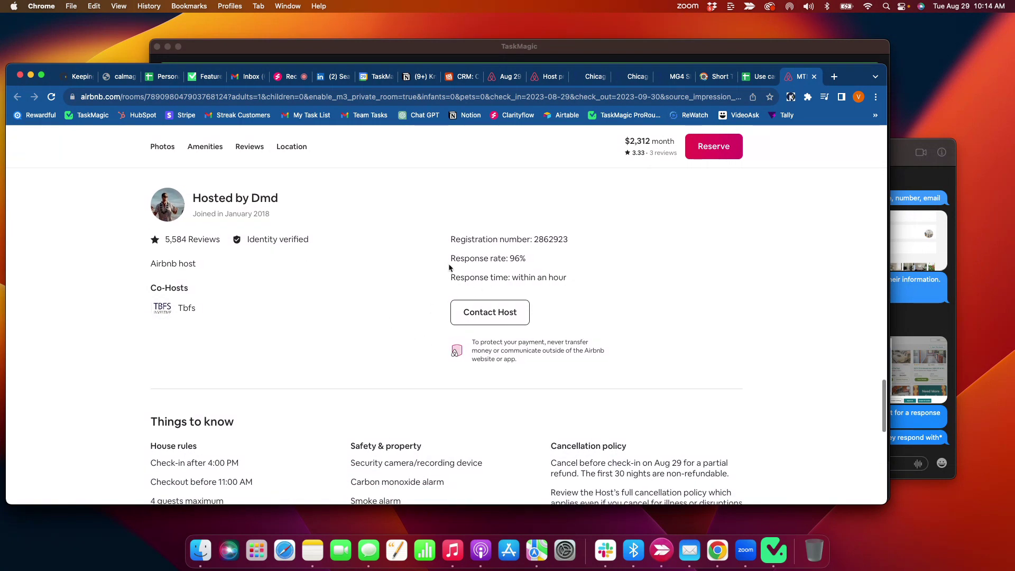
scroll(394, 292, down, 5)
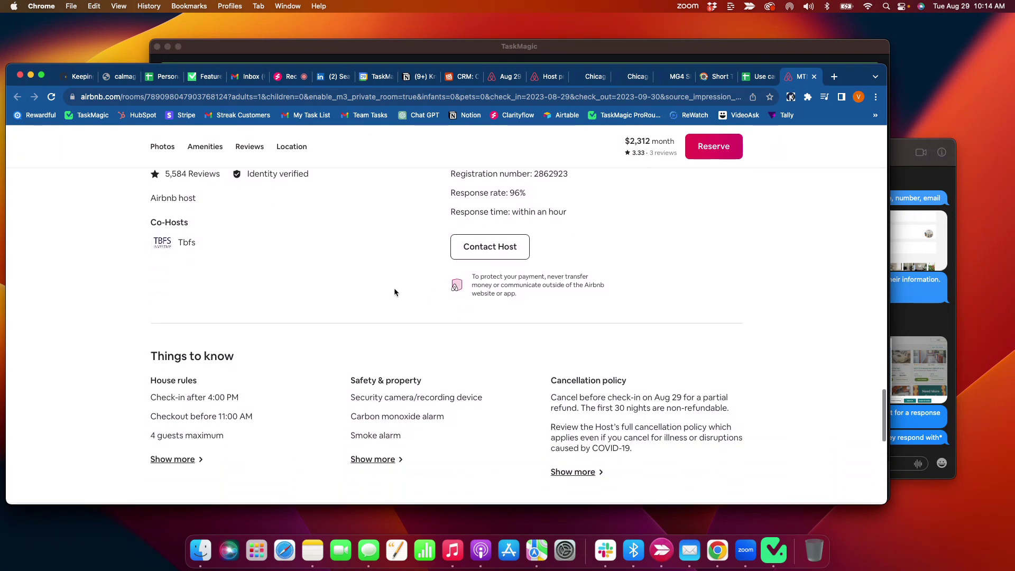
scroll(394, 292, down, 10)
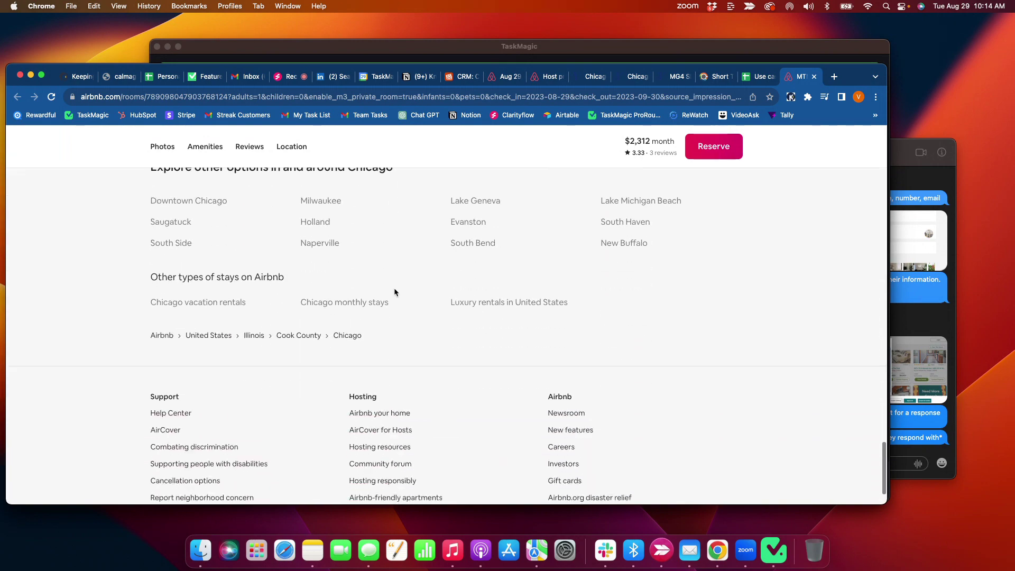
scroll(394, 287, up, 15)
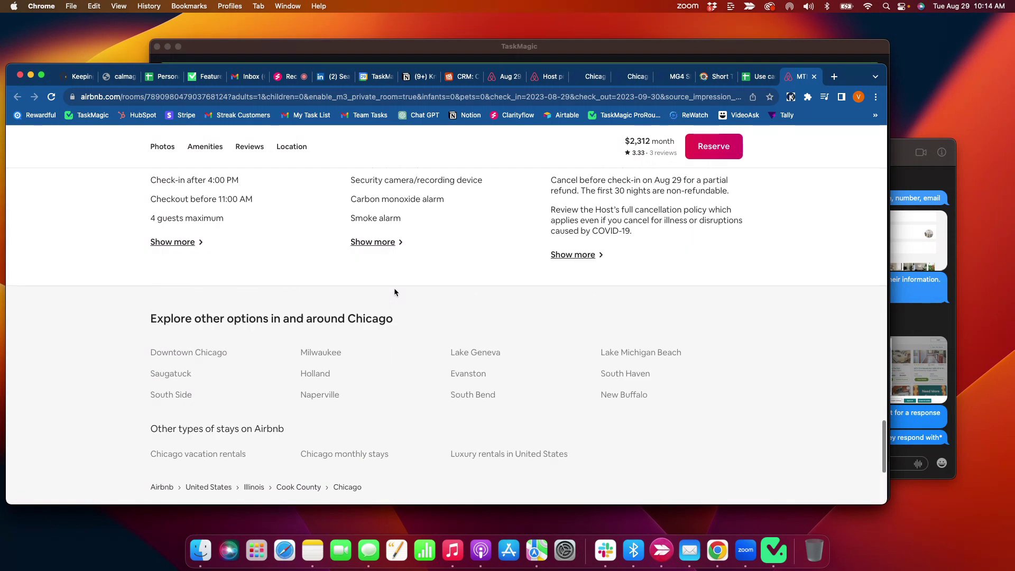
scroll(395, 288, up, 20)
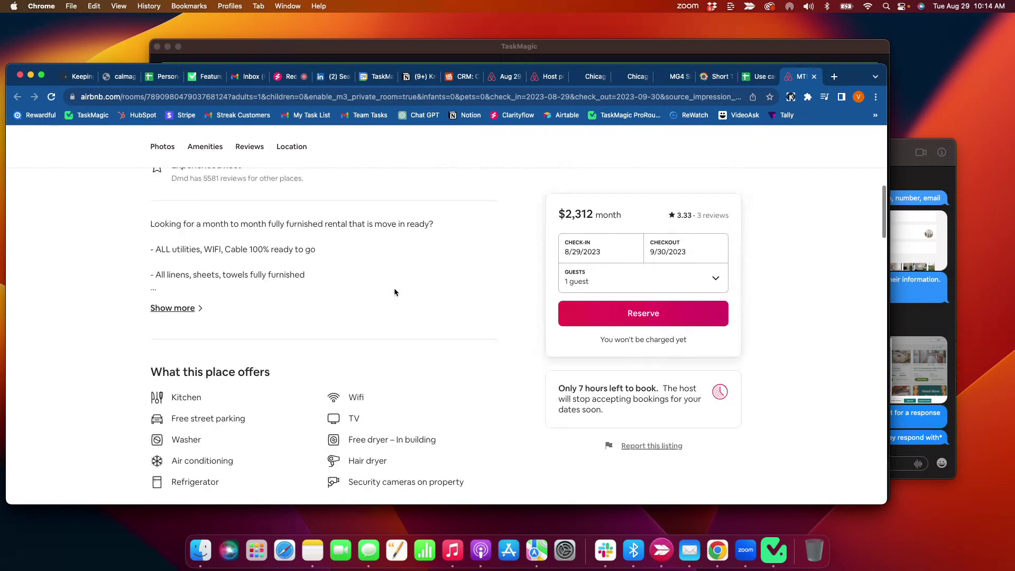
scroll(394, 290, up, 5)
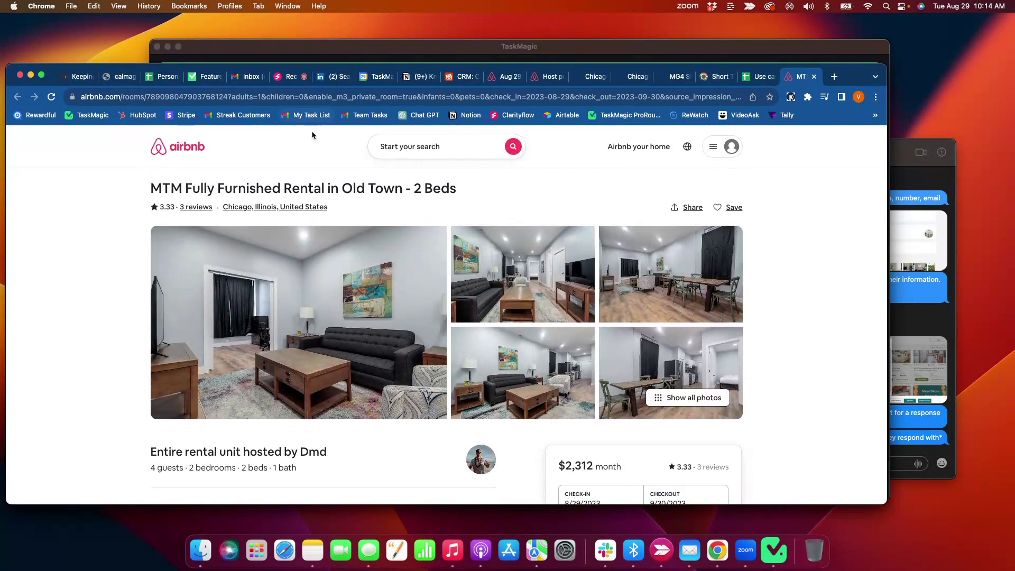
click(517, 57)
- Rename the automation to 'Airbnb Par1 #1', save it, and go back to the Automations list
click(337, 101)
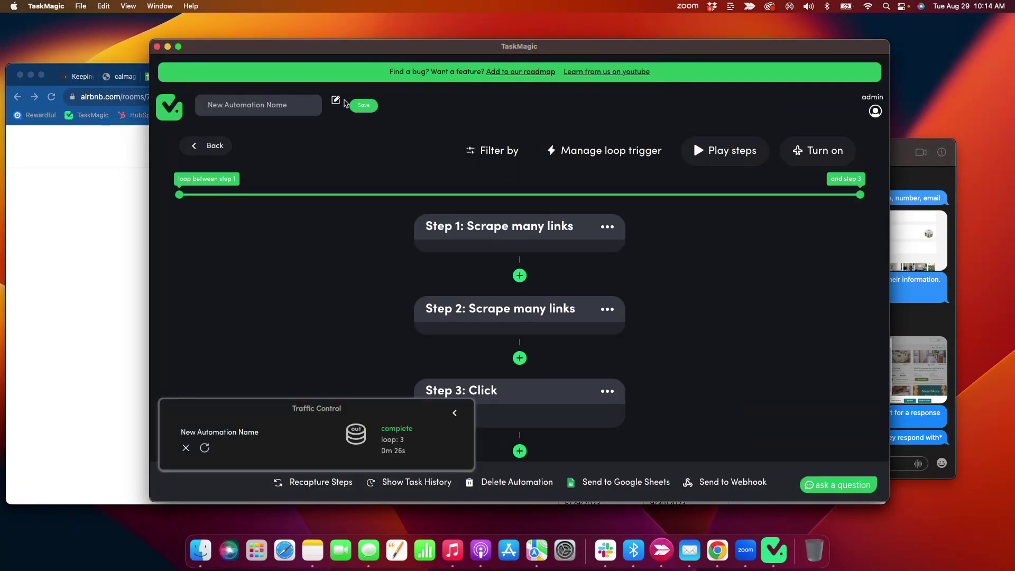
drag(297, 106, 154, 110)
text(Airbnb Par1 #1)
click(364, 106)
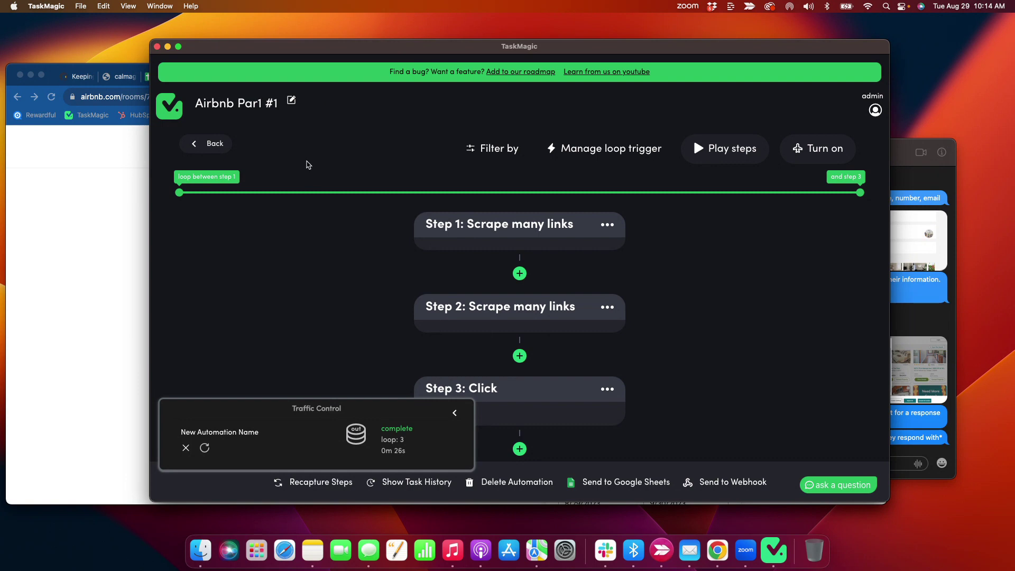
click(218, 144)
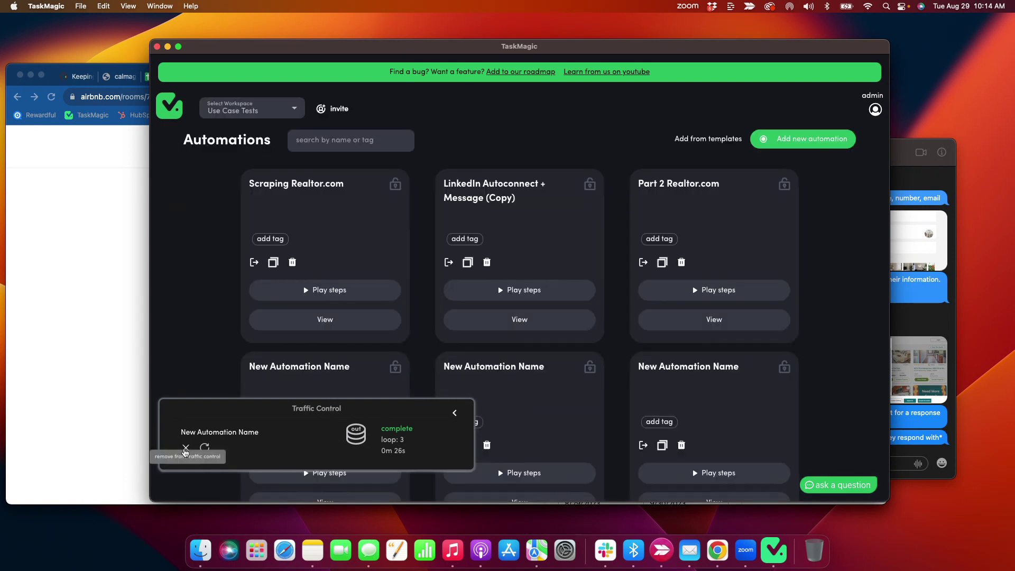
click(184, 449)
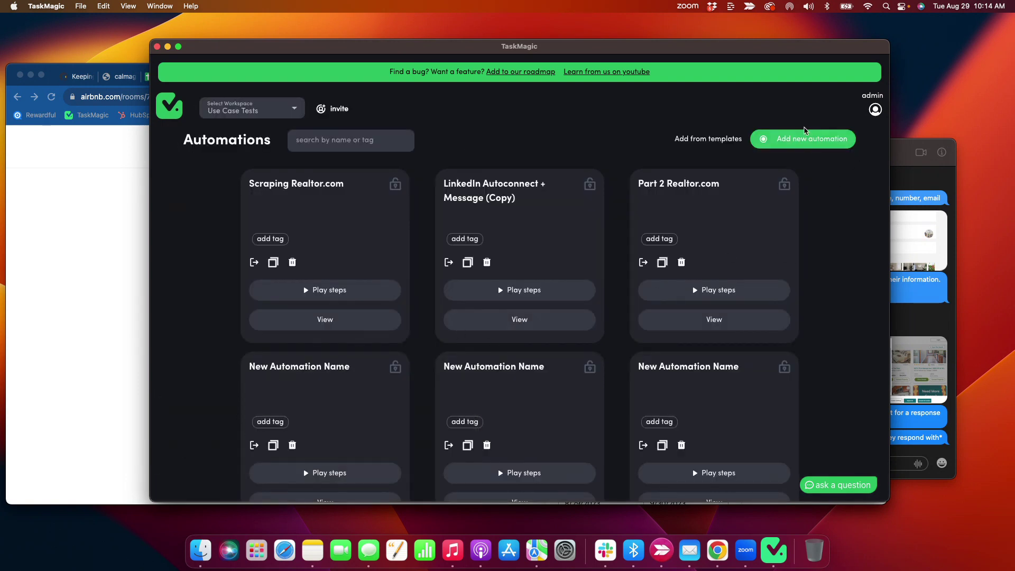
- Create a new Manual Recording automation and add an empty Sheet2 to the Use case test spreadsheet
click(805, 138)
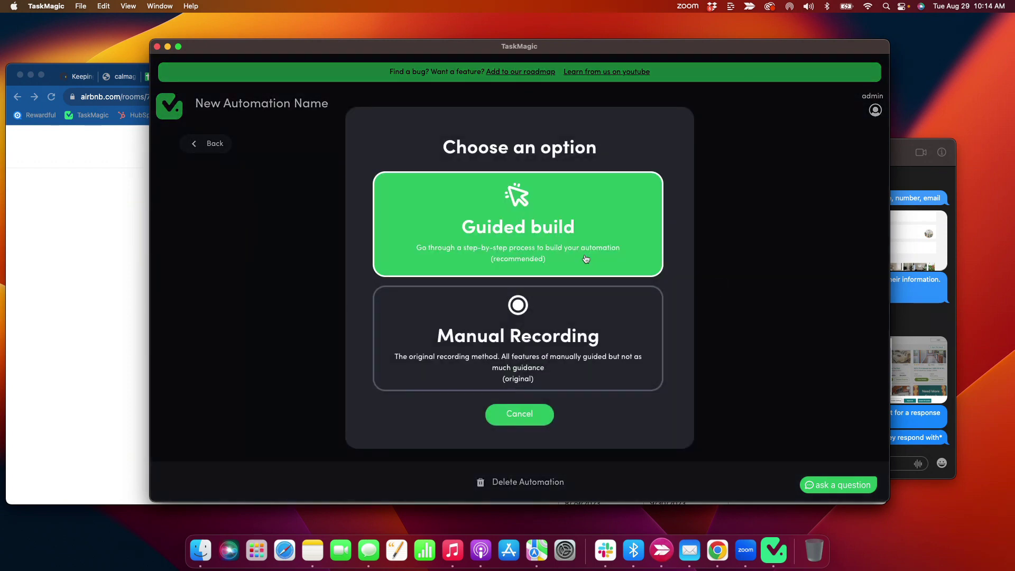
click(545, 346)
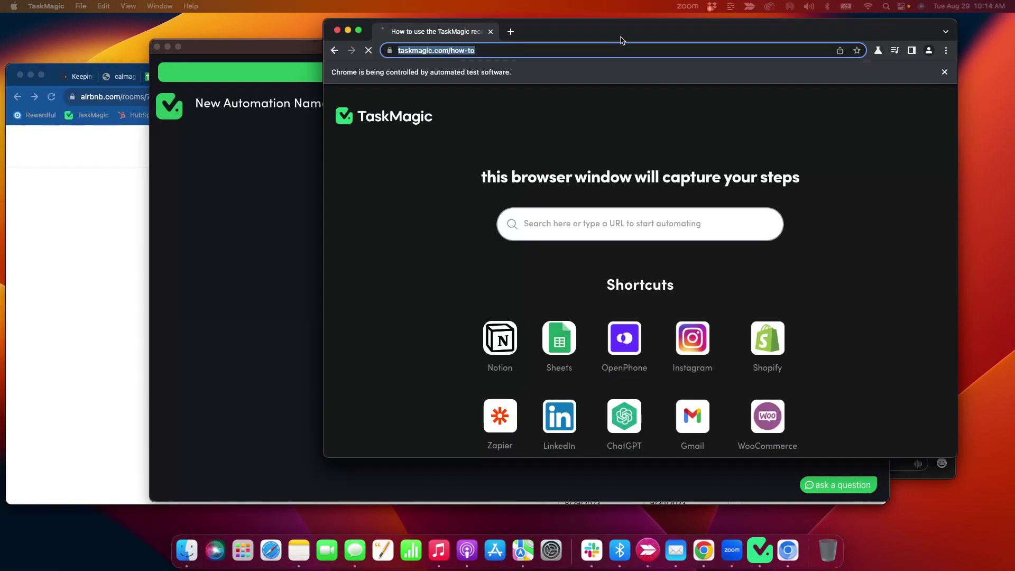
click(102, 247)
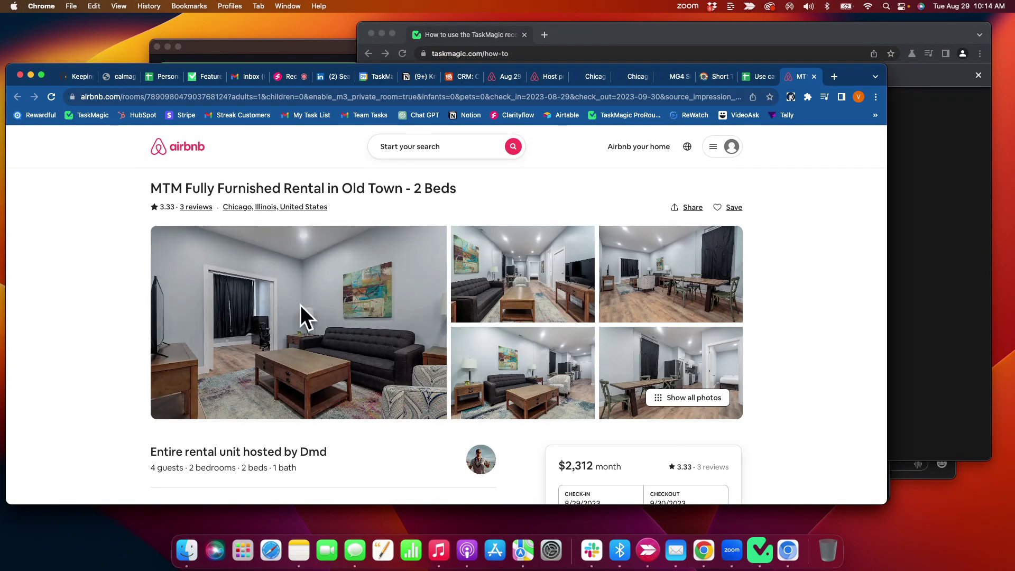
click(750, 80)
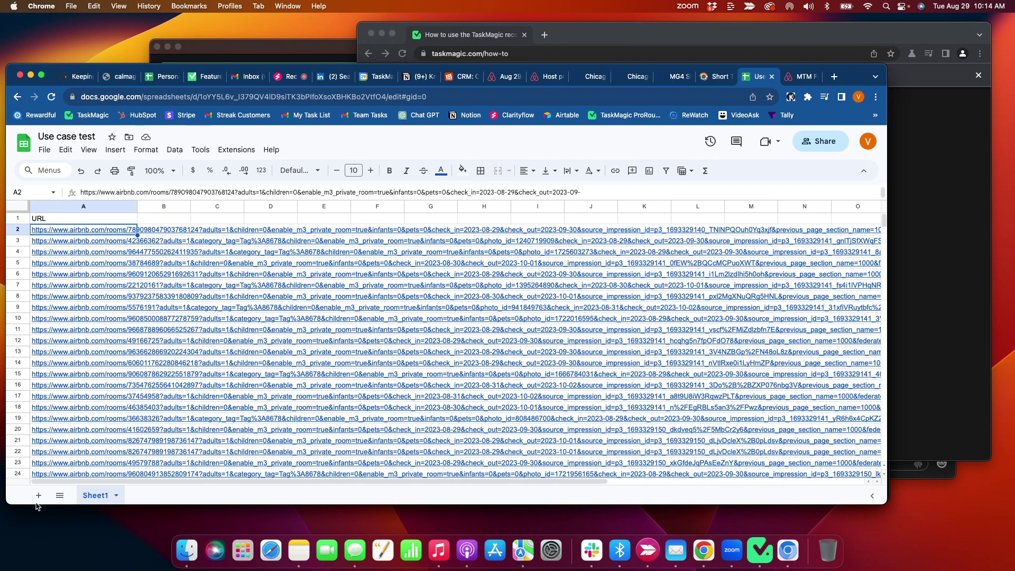
click(38, 495)
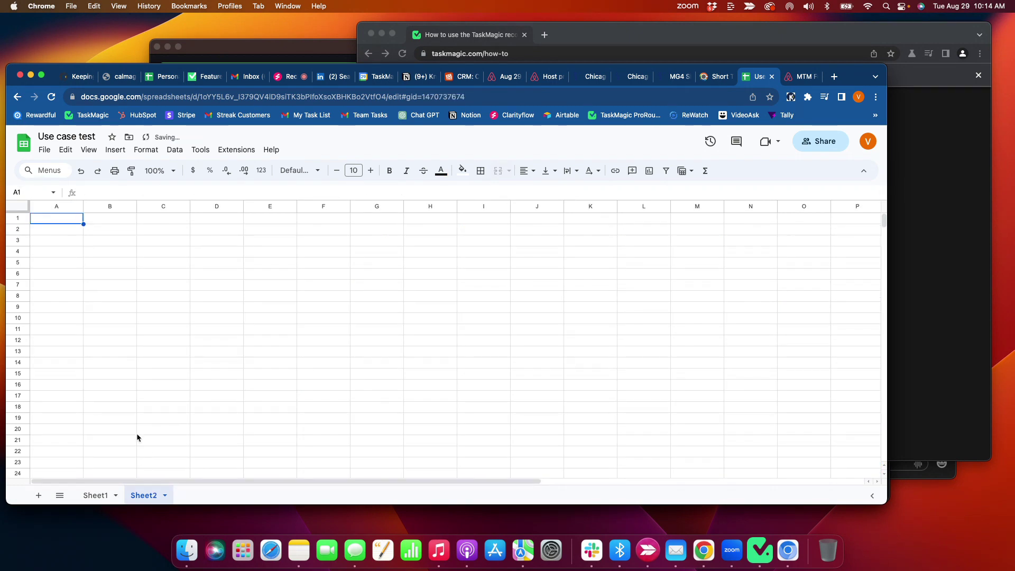
- Paste Sheet1's A2 listing URL into the recording browser's address bar and load the Old Town listing
click(593, 33)
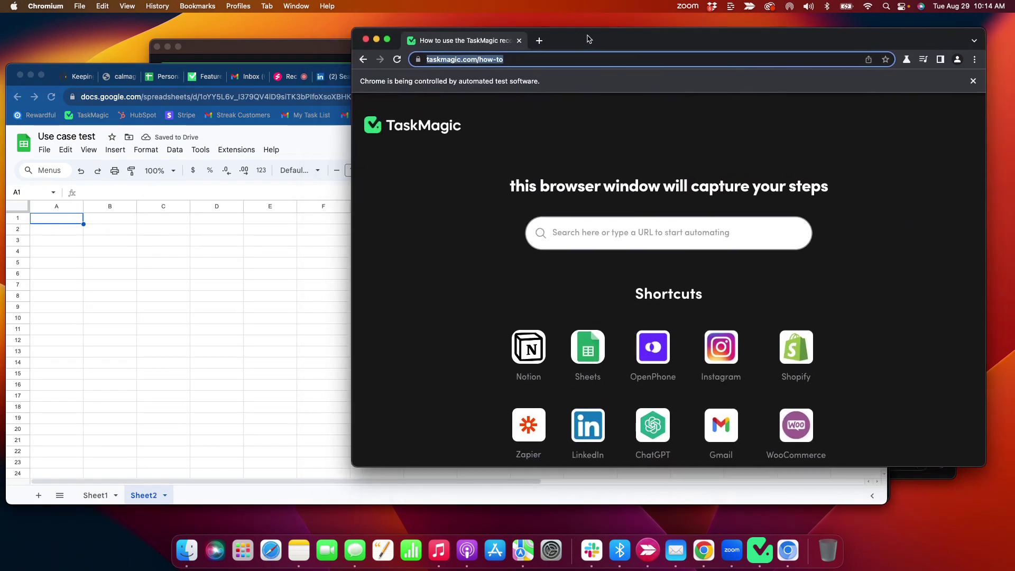
click(548, 145)
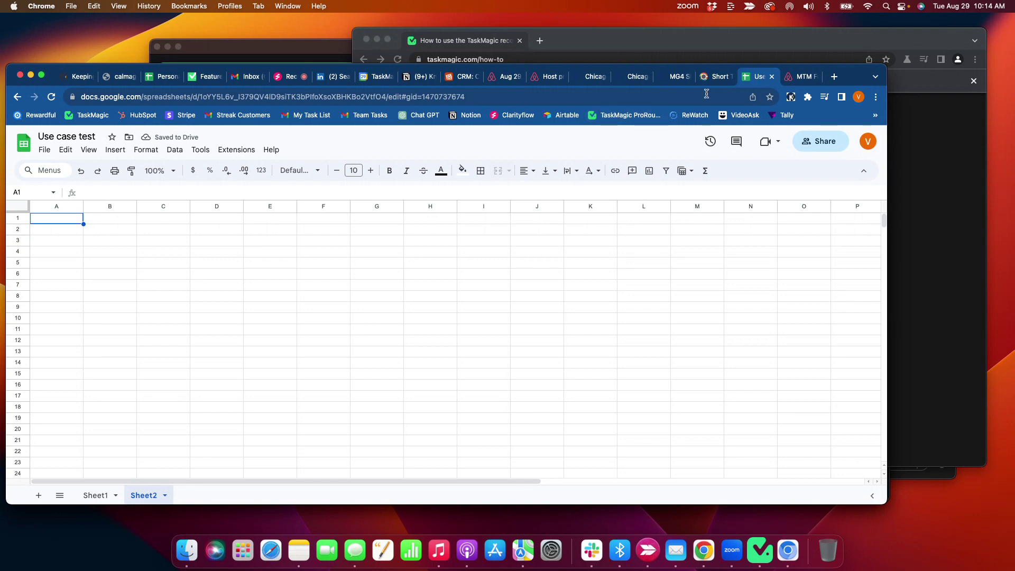
click(98, 495)
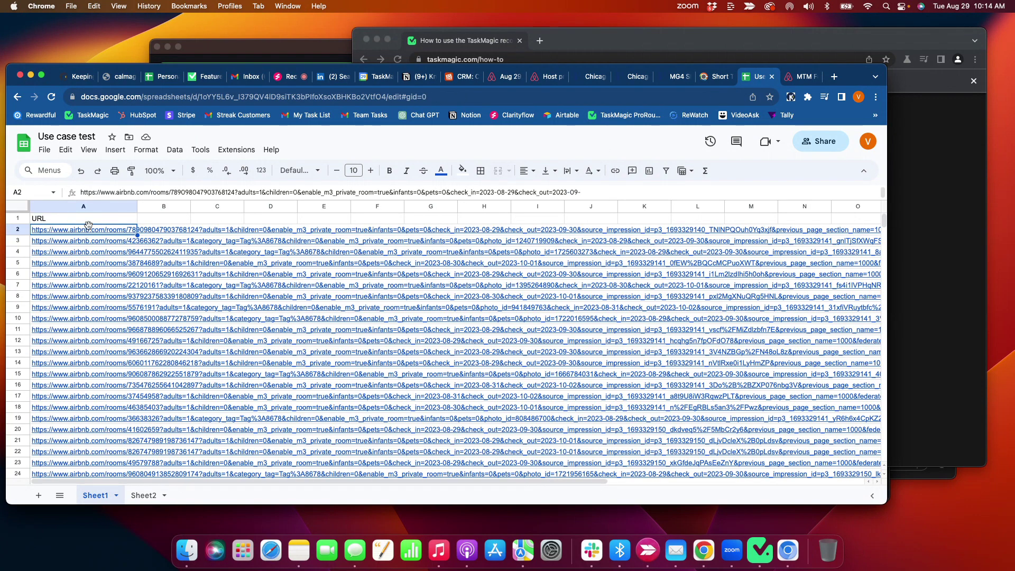
triple_click(154, 192)
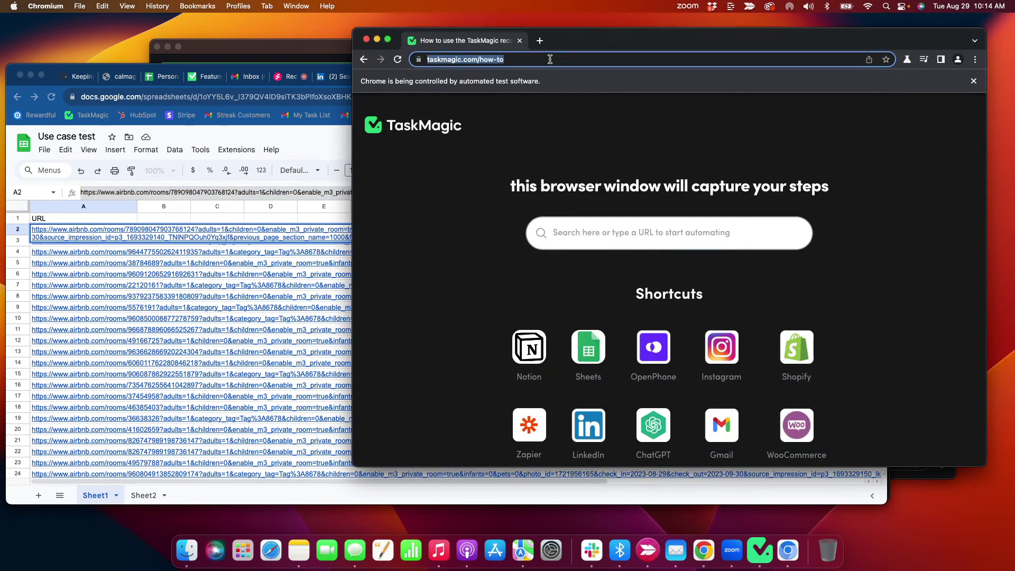
key(BackSpace)
key(super+v)
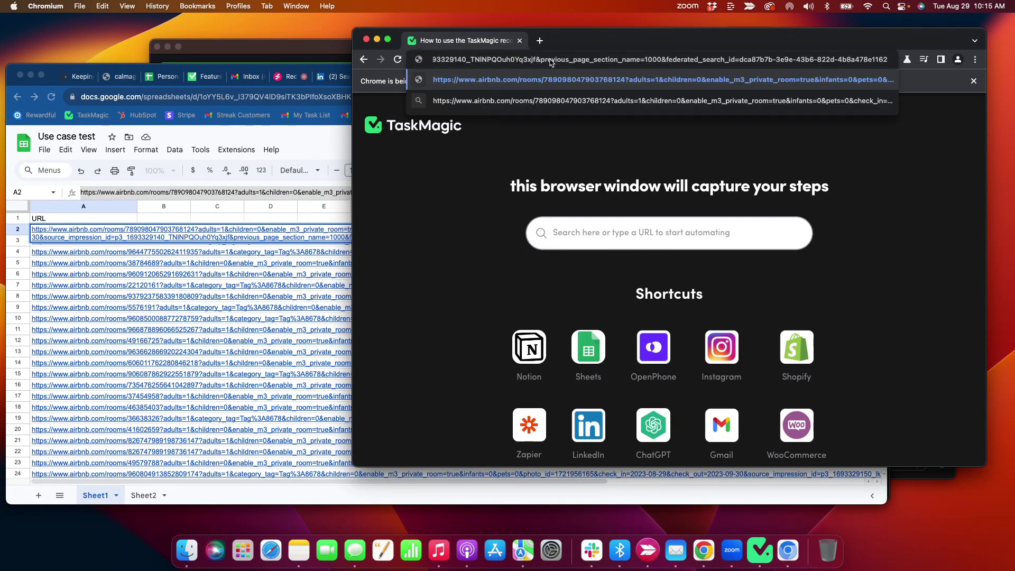
key(Return)
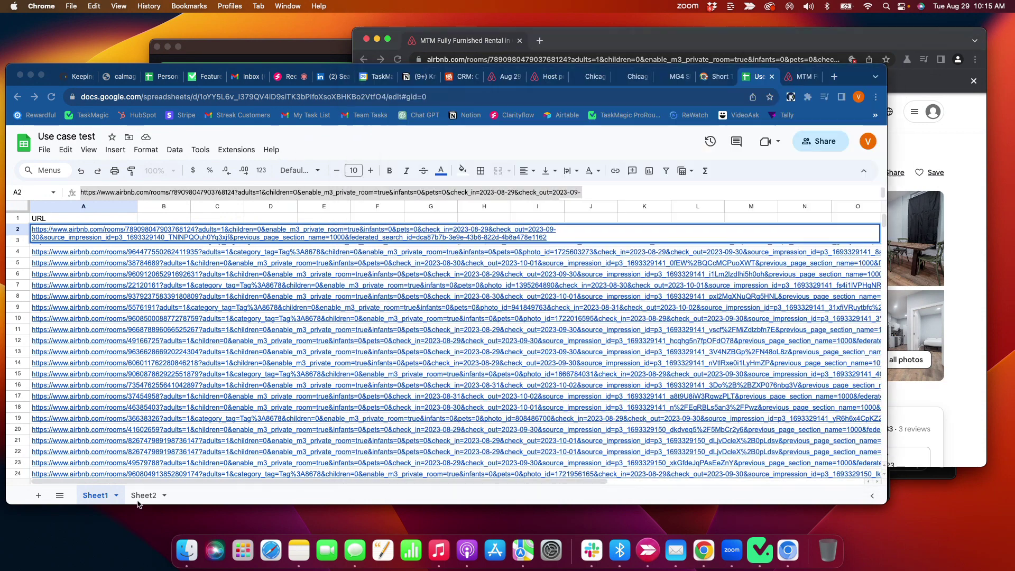
- Enter 'Name of property' in Sheet2 cell A1 and widen column A to fit it
click(141, 498)
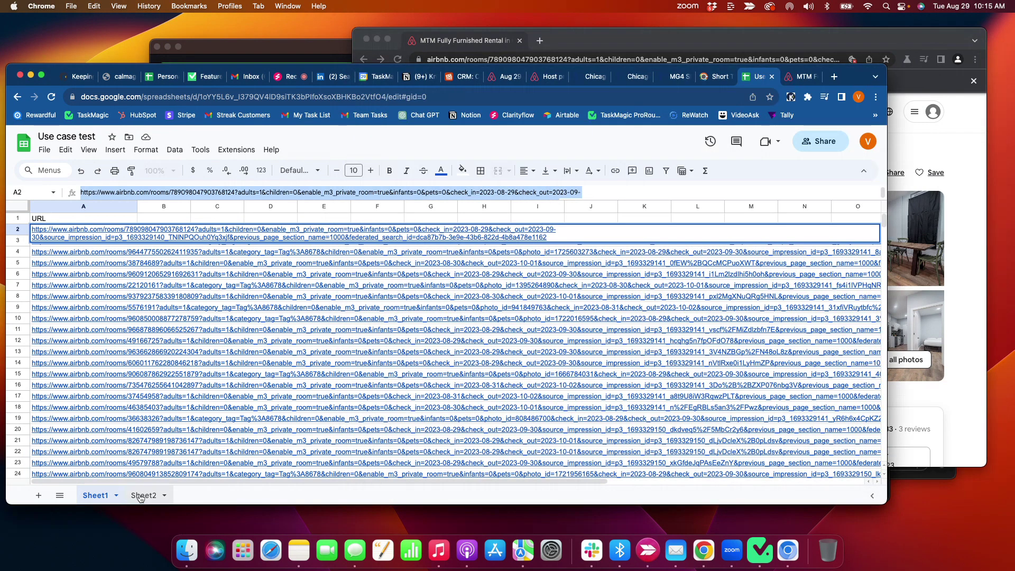
click(140, 495)
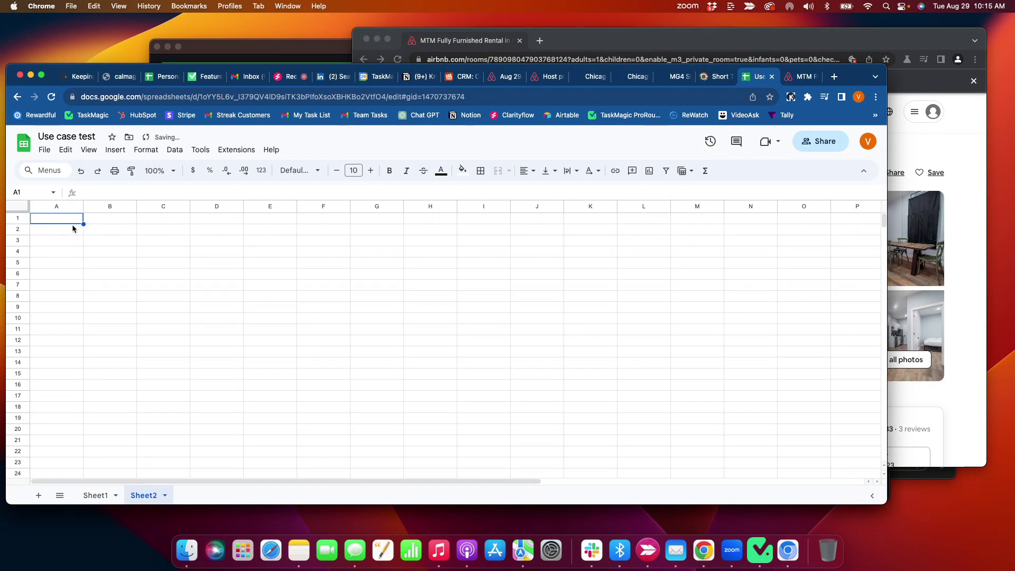
text(Name of property)
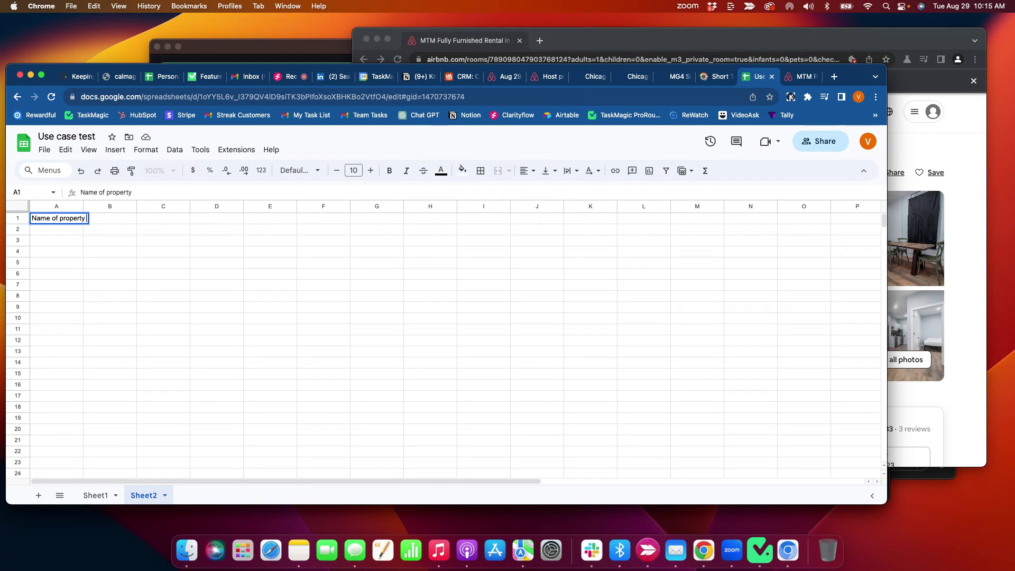
click(169, 264)
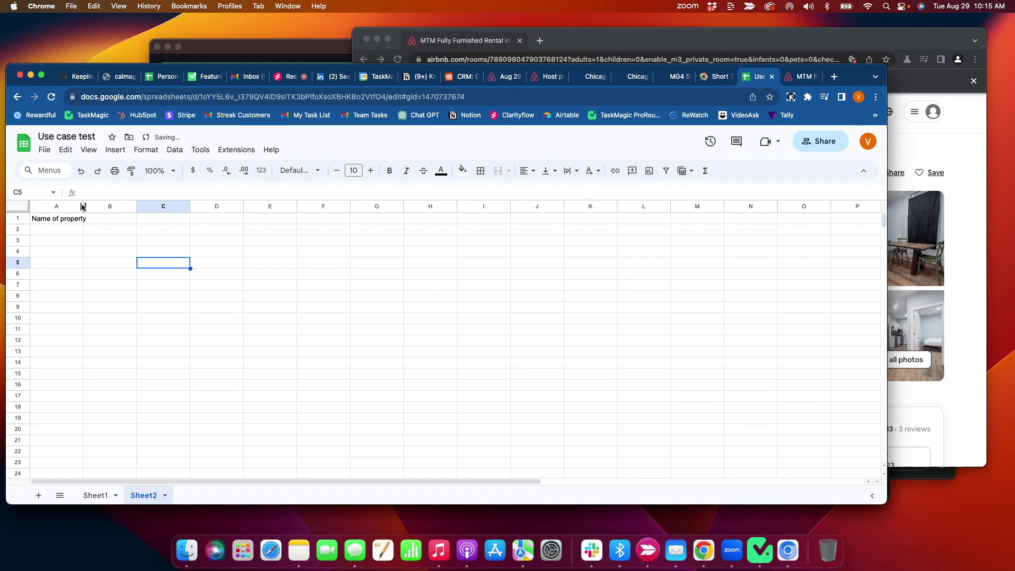
drag(82, 206, 90, 206)
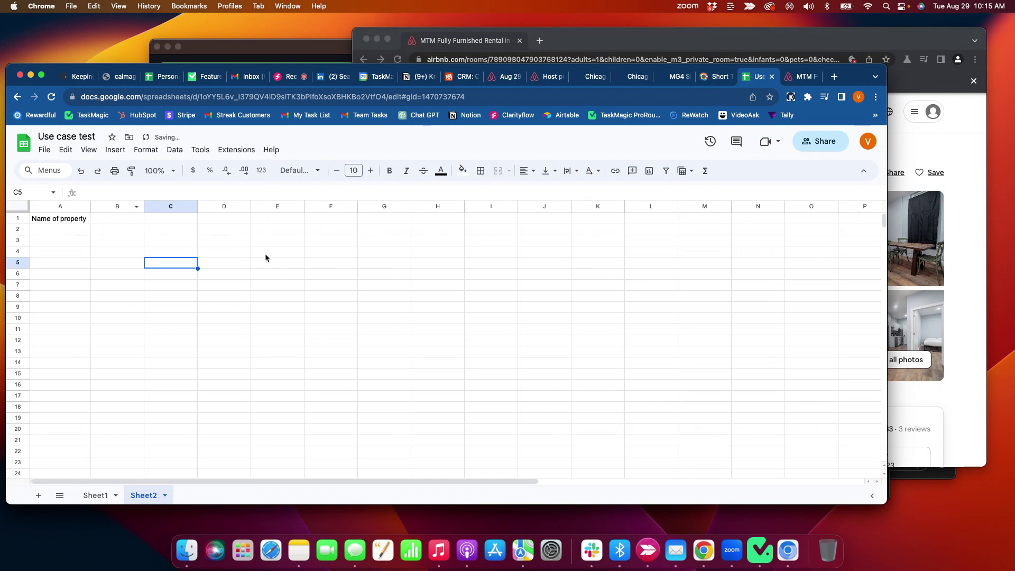
click(589, 38)
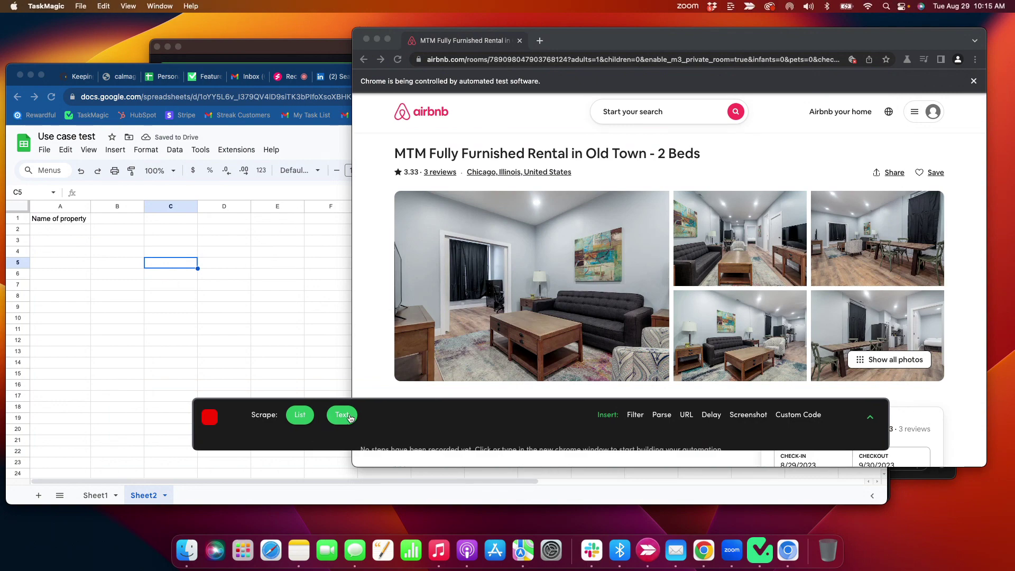
- Record two Scrape: Text steps capturing the Old Town listing's title
click(350, 416)
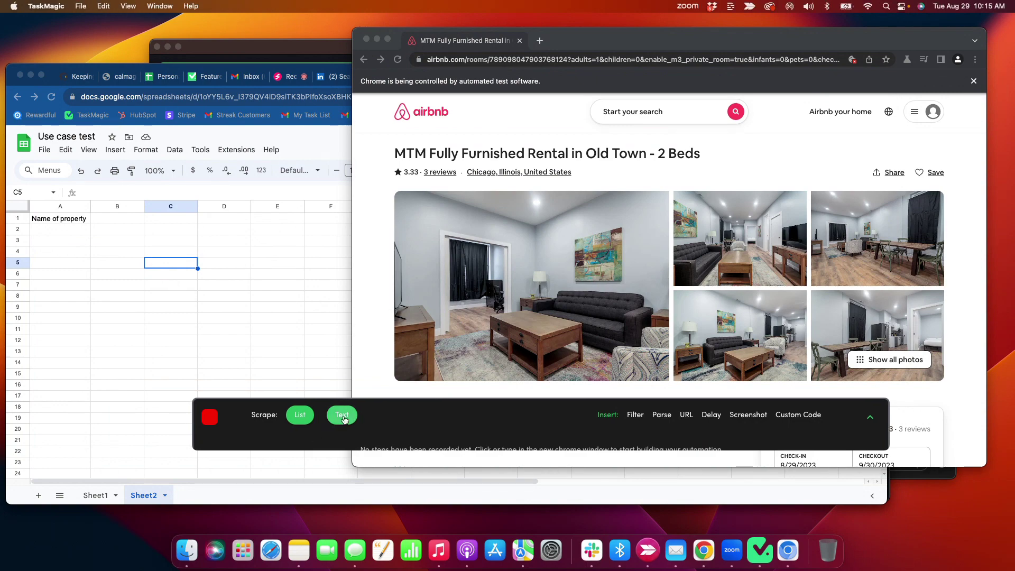
click(498, 158)
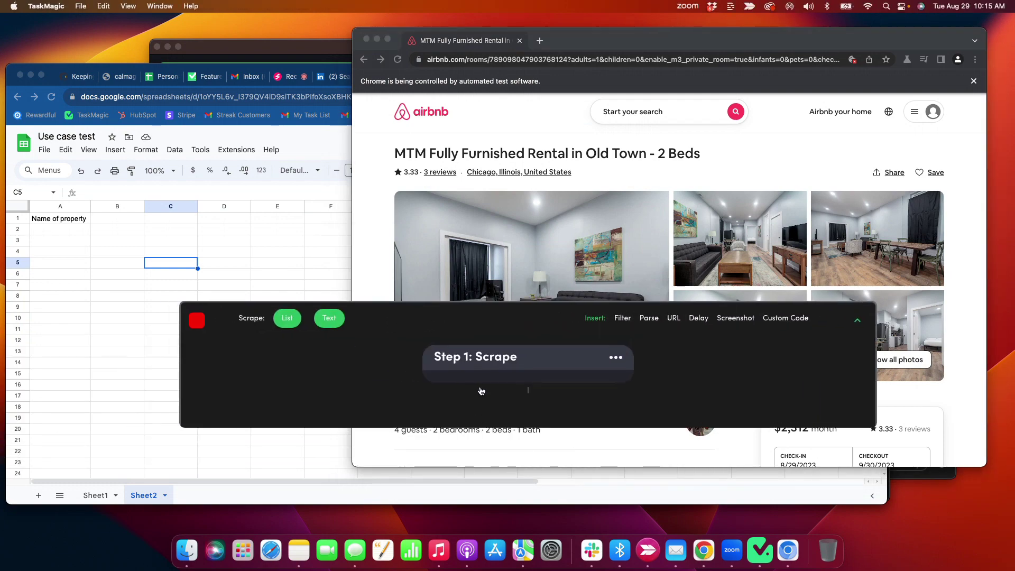
drag(436, 323, 381, 351)
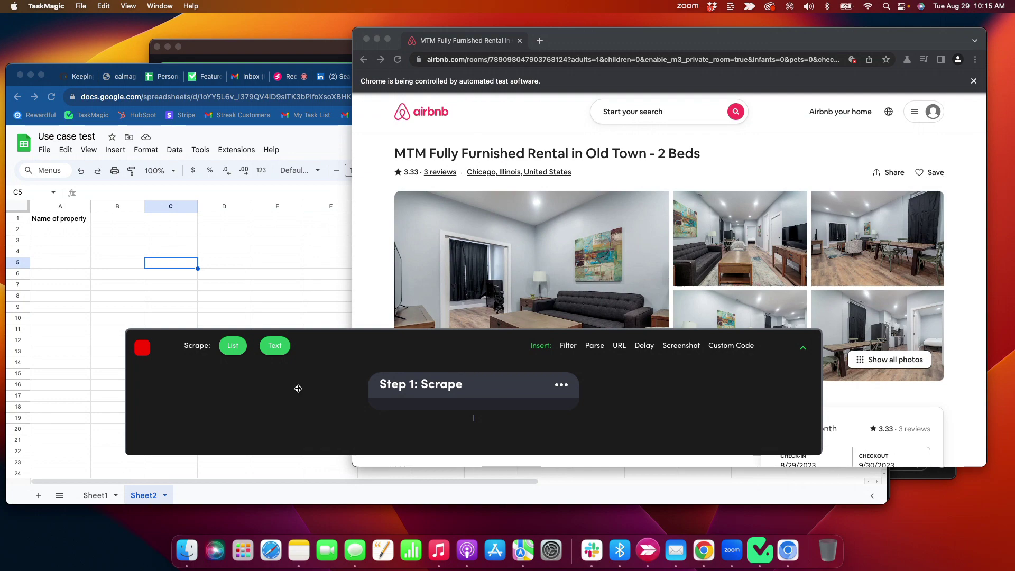
click(275, 345)
click(533, 156)
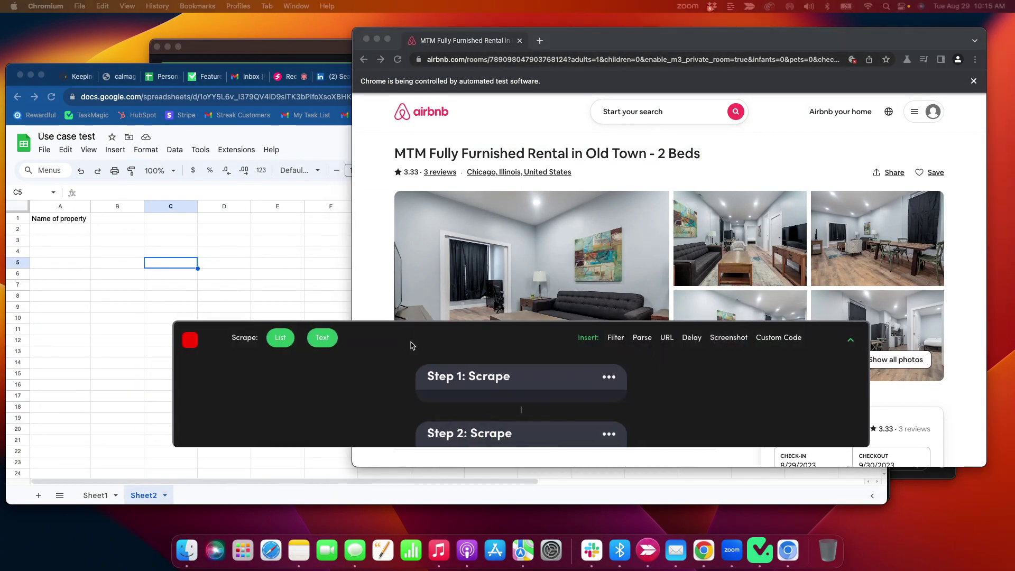
scroll(415, 259, down, 1)
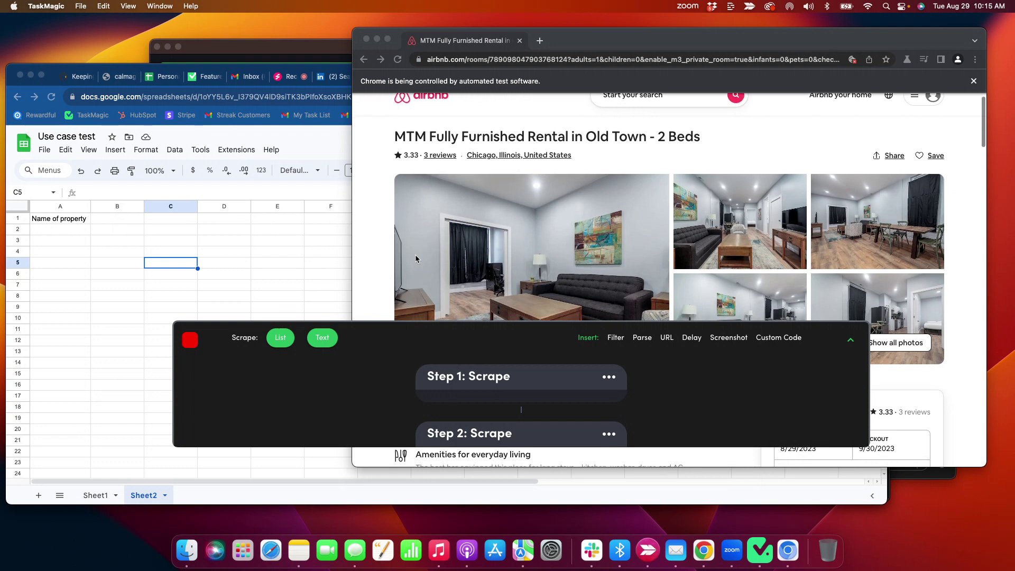
- Type the 'Location' header into cell B1 of Sheet2
click(139, 236)
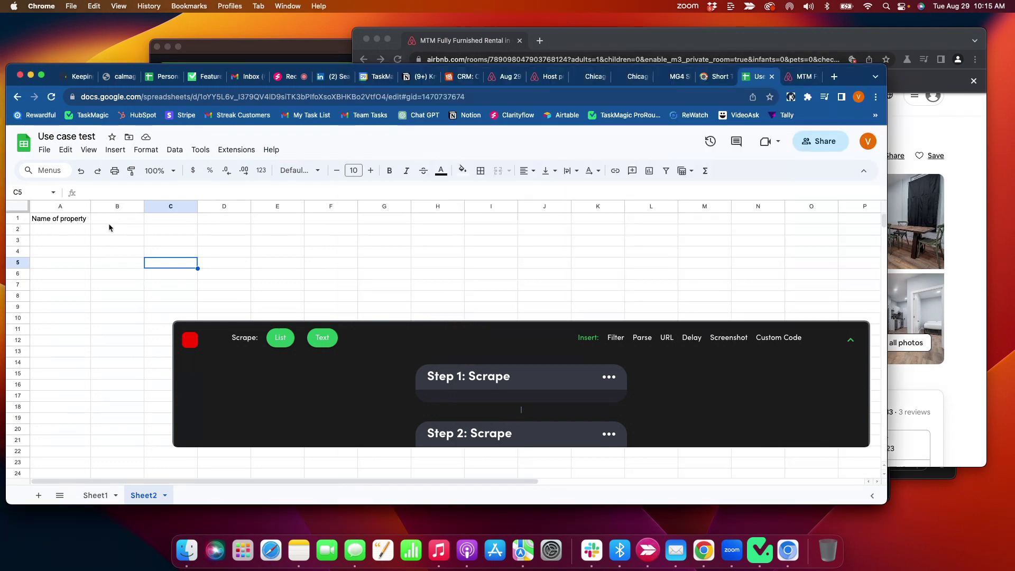
click(114, 221)
text(Loc)
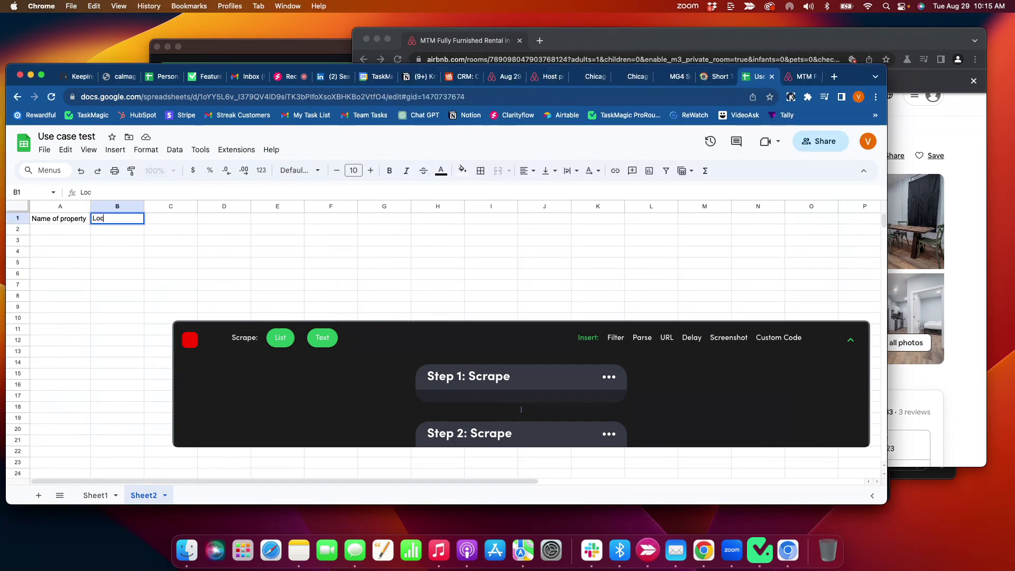
text(ation)
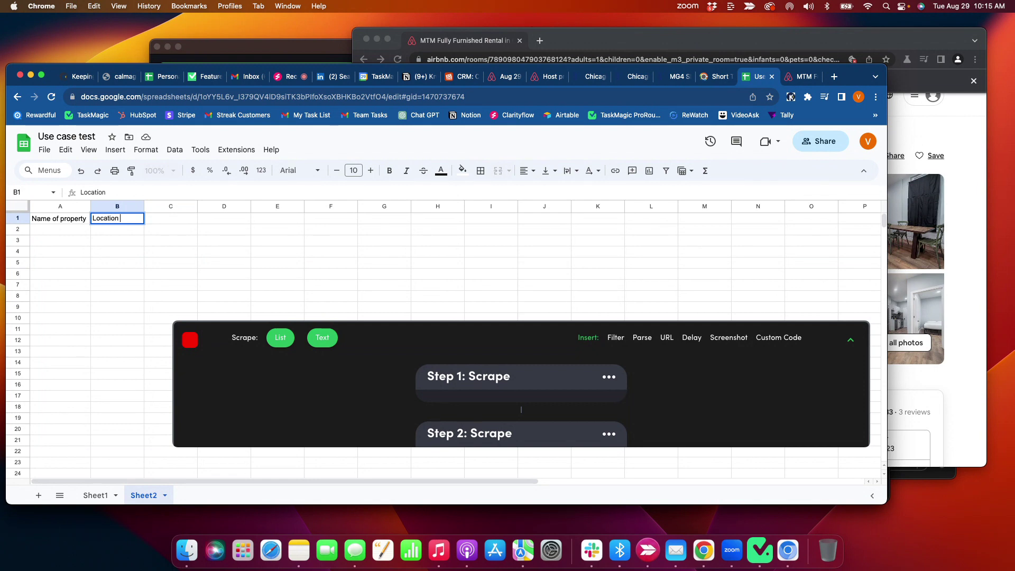
- Record a text scrape of 'Chicago, Illinois, United States' and scroll the listing to the Hosted by section
click(323, 337)
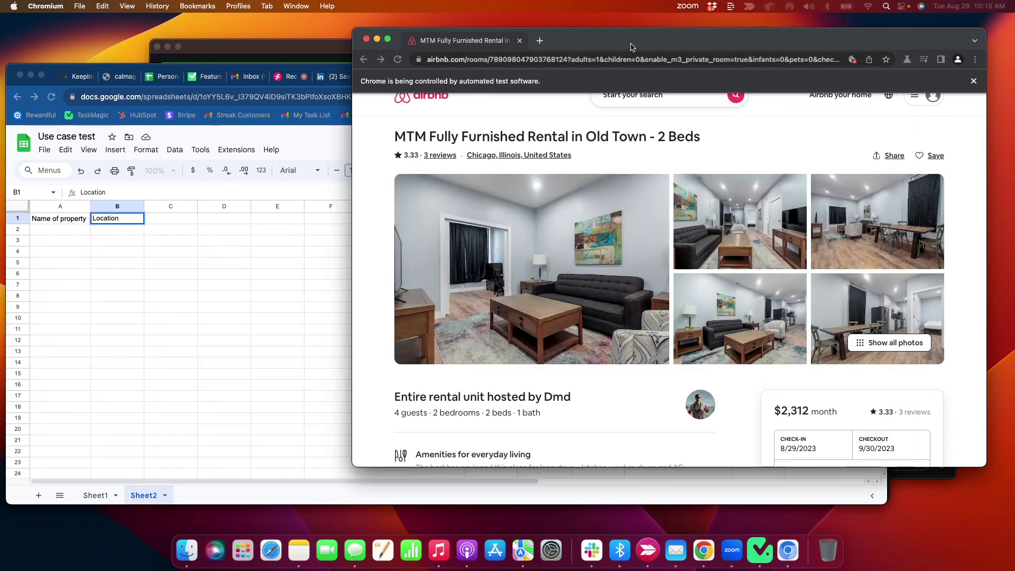
click(512, 155)
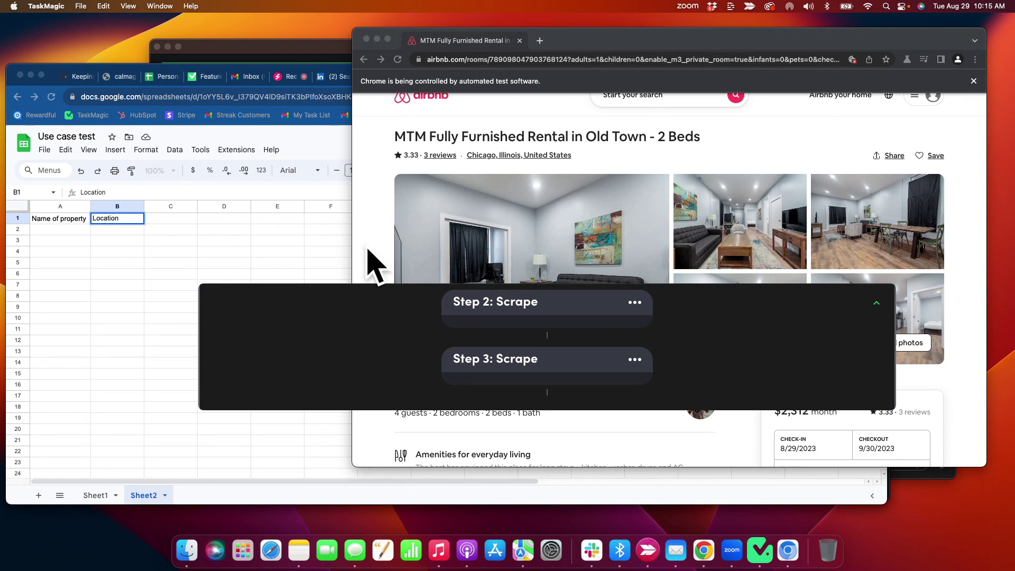
click(379, 235)
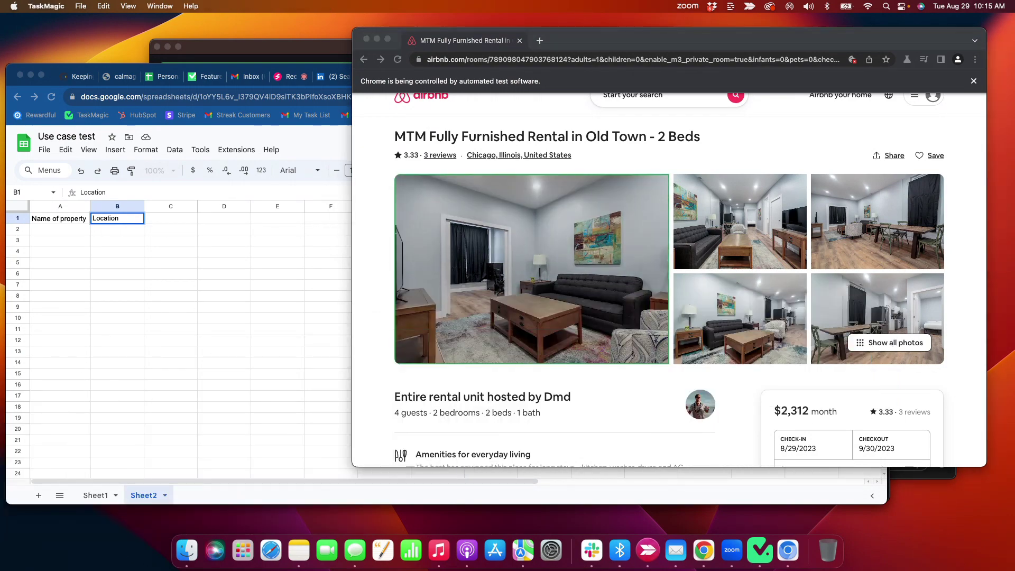
scroll(526, 352, down, 4)
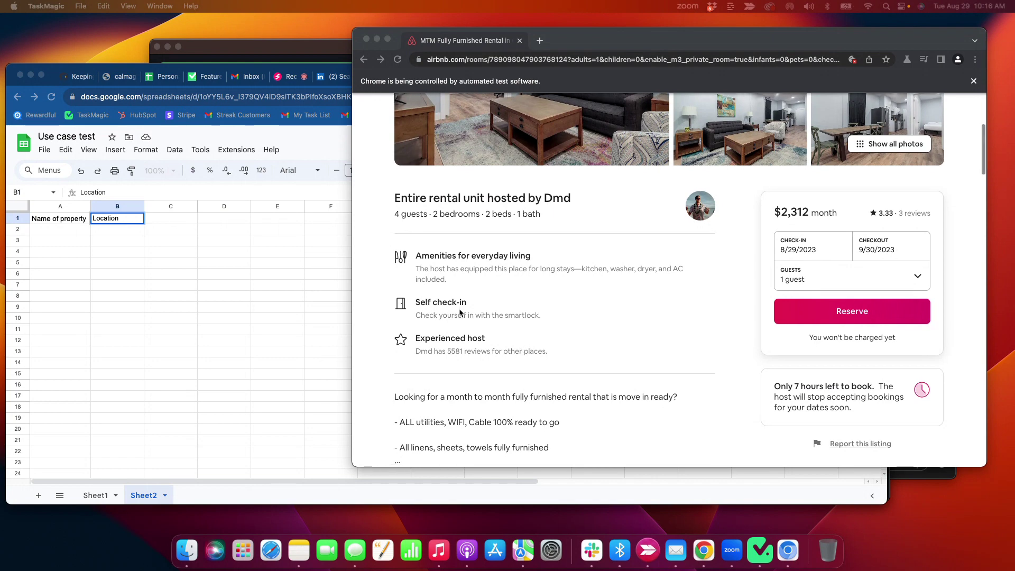
scroll(463, 319, down, 1)
scroll(454, 317, down, 5)
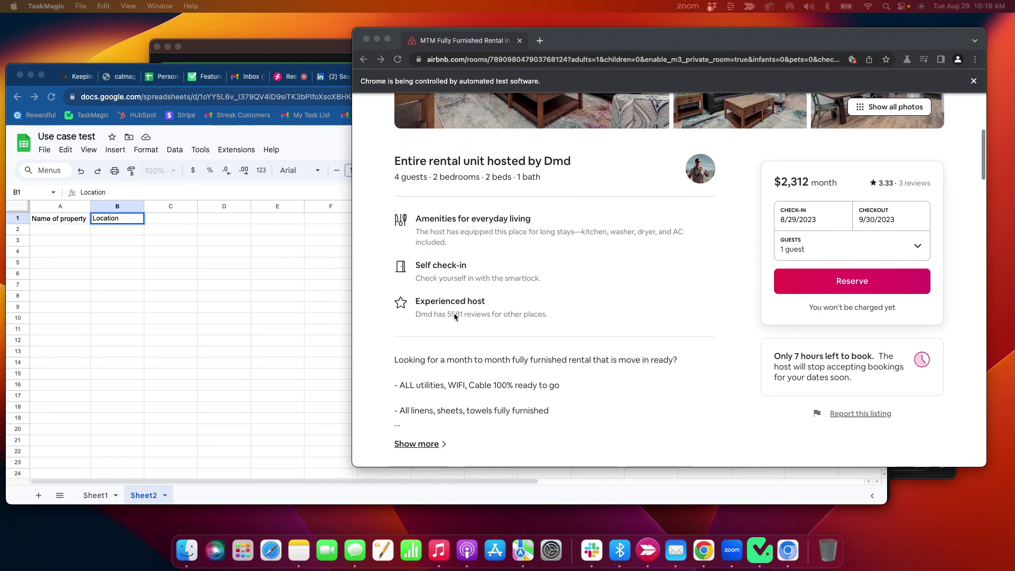
scroll(454, 316, down, 4)
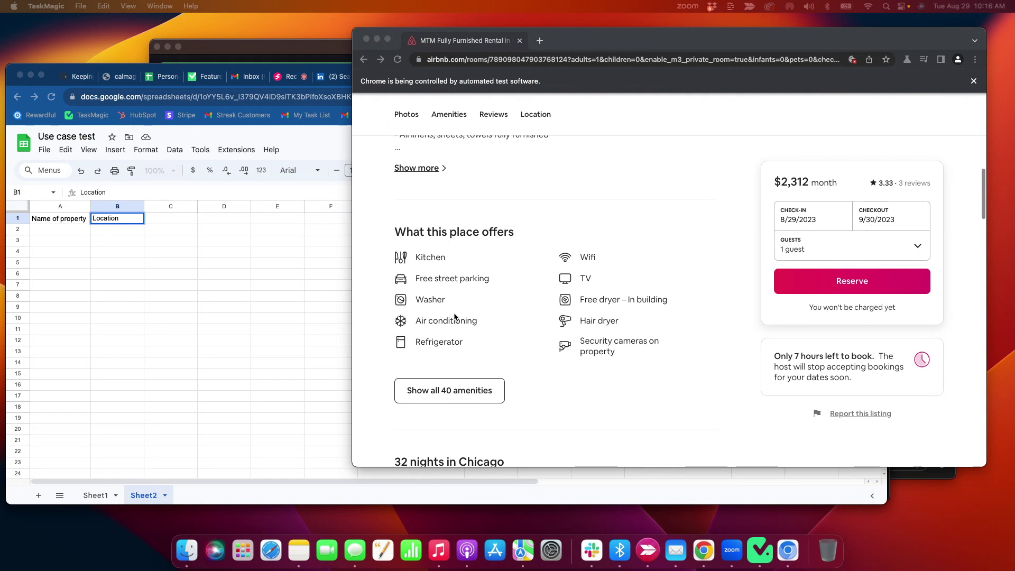
scroll(455, 316, down, 8)
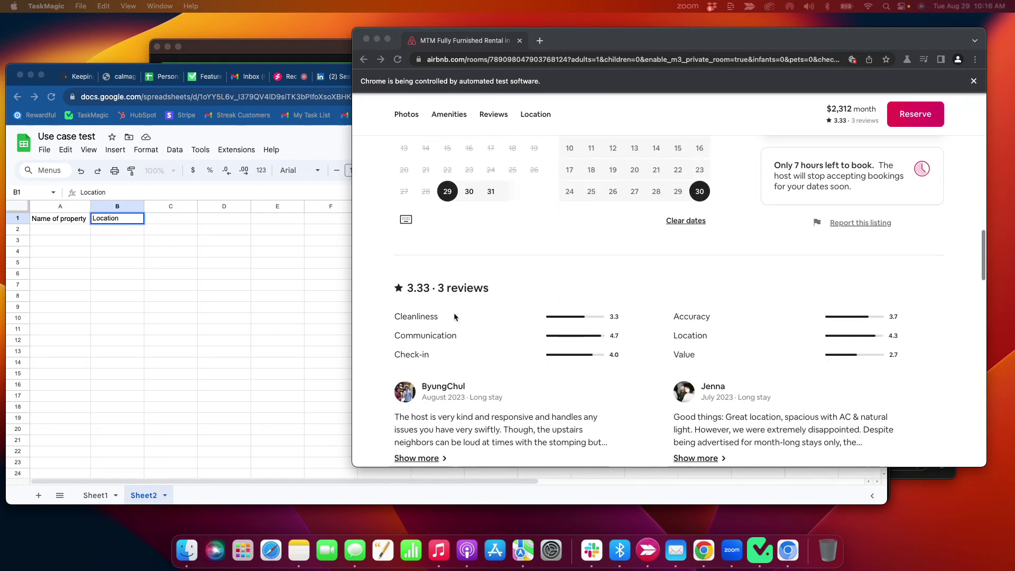
scroll(455, 316, down, 10)
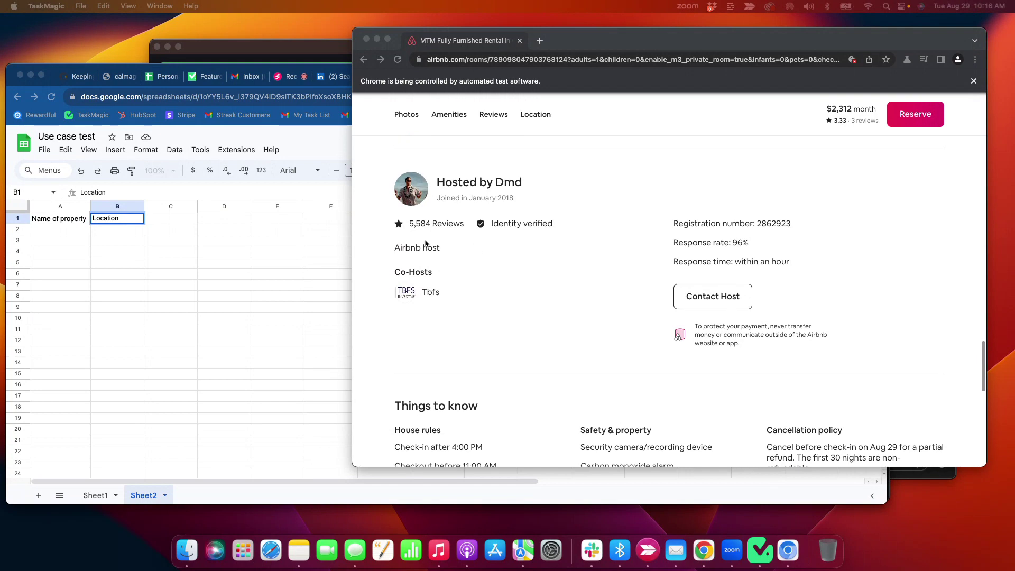
click(166, 218)
- Add a 'Host Name' header in C1, scrape the Hosted by heading text, and stop recording
click(167, 219)
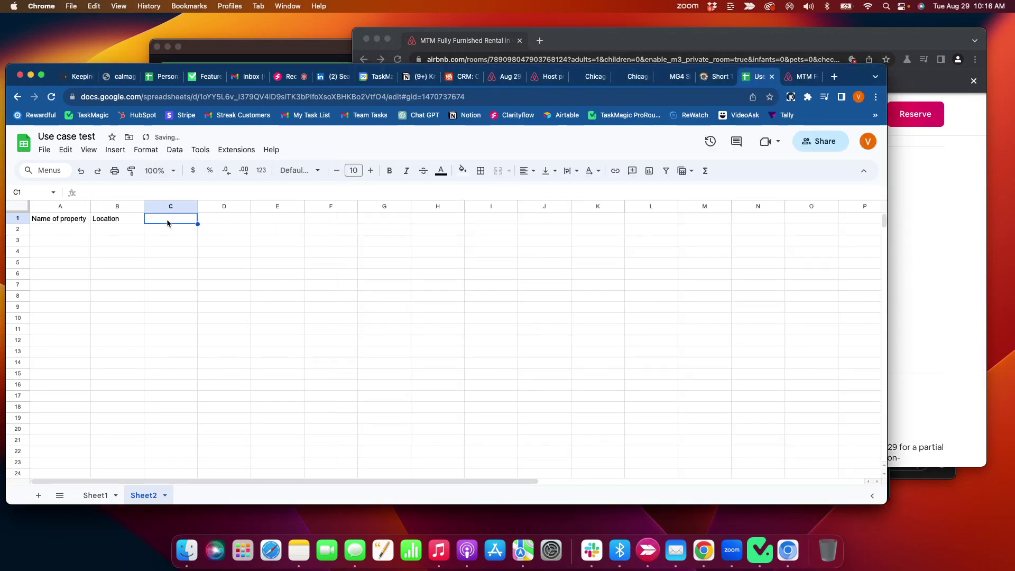
text(Host Name)
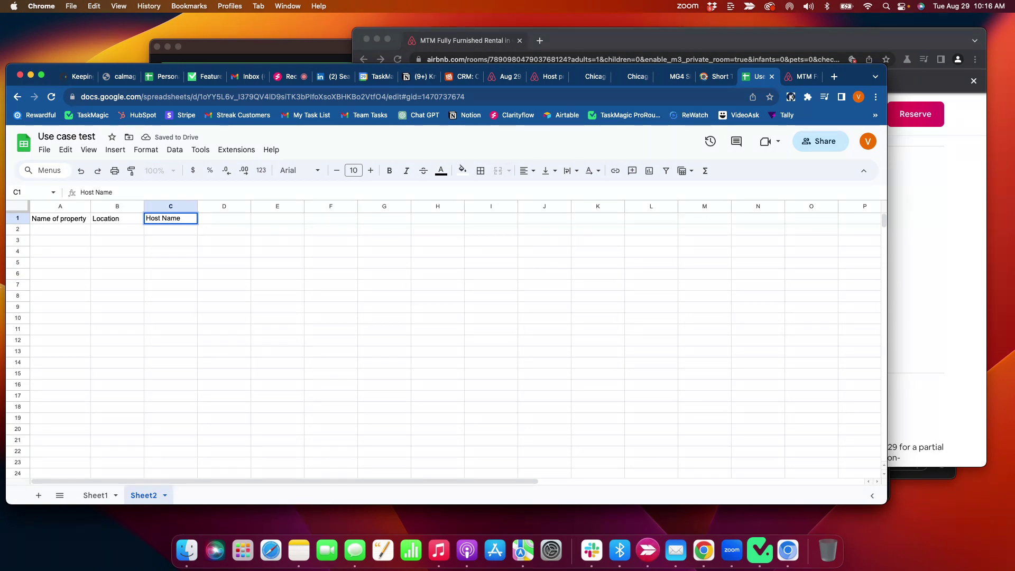
key(super+Tab)
scroll(351, 382, up, 3)
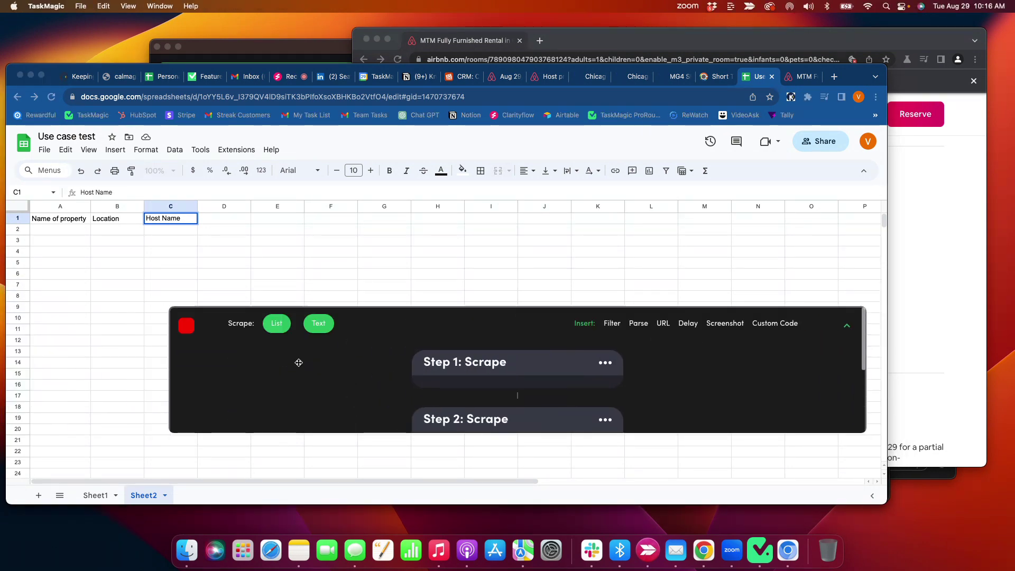
click(455, 199)
click(605, 51)
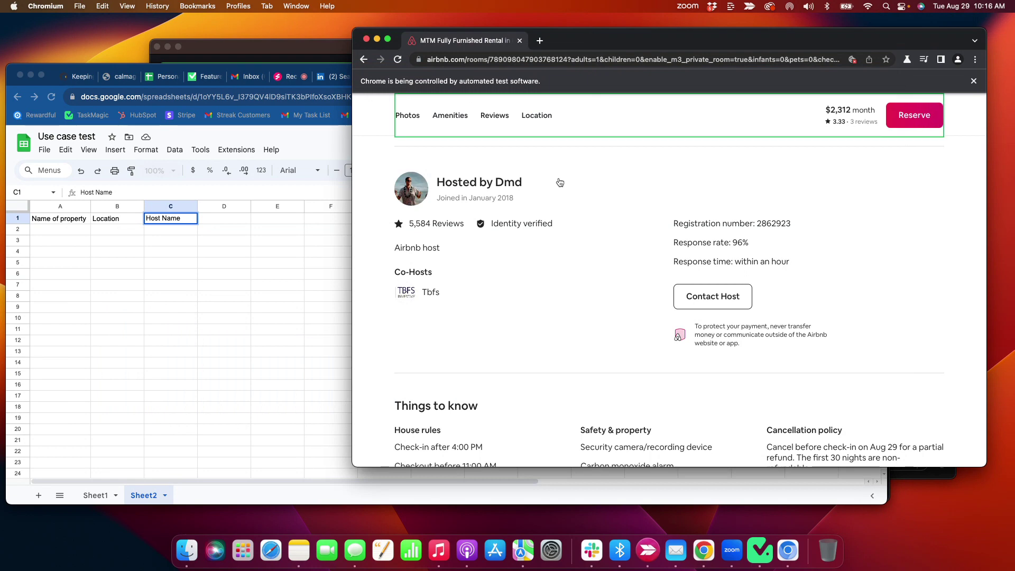
click(474, 185)
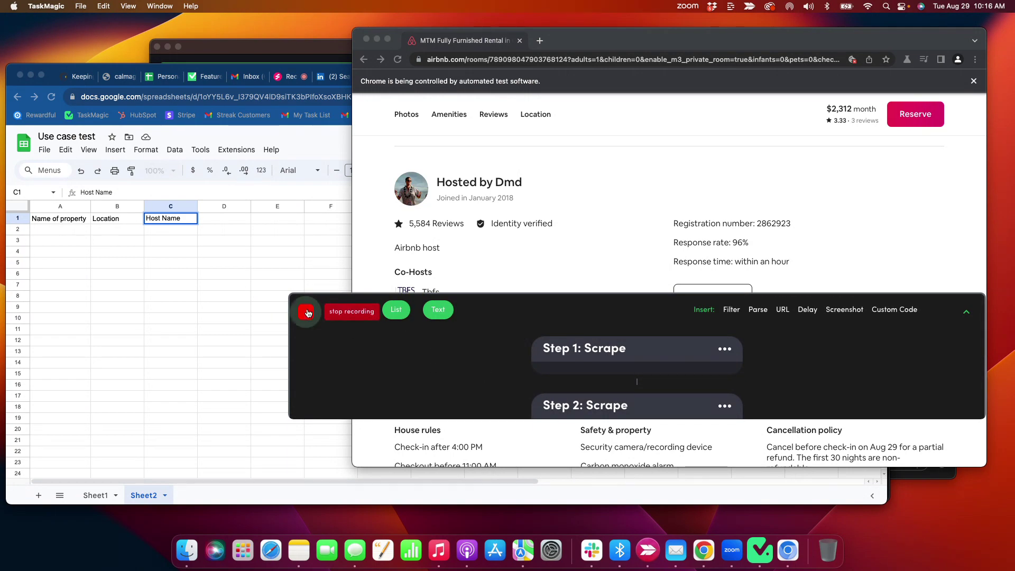
click(312, 311)
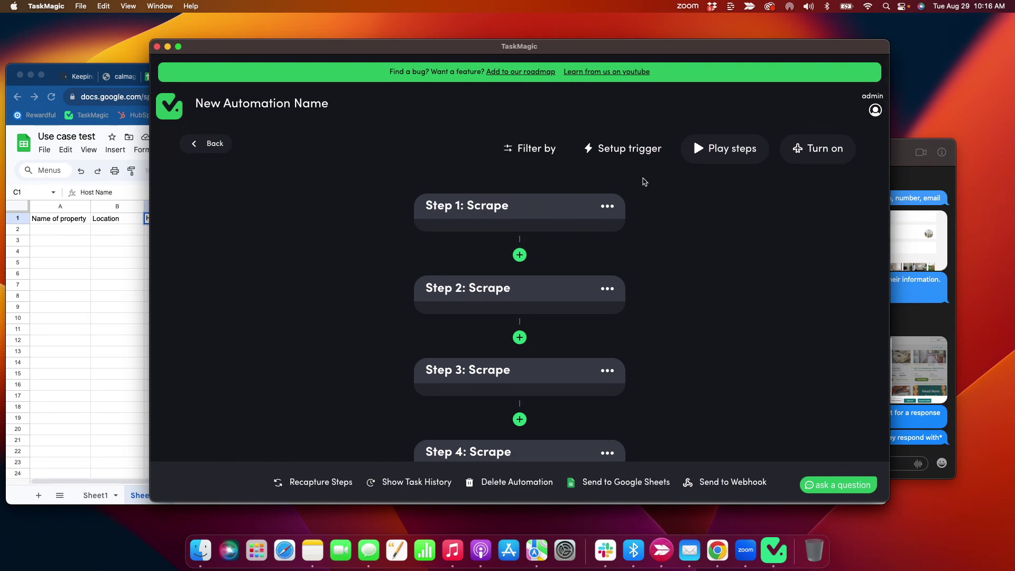
- Add a Loop trigger connected to Sheet1 of the Use case test spreadsheet via its pasted URL
click(619, 160)
scroll(440, 269, down, 5)
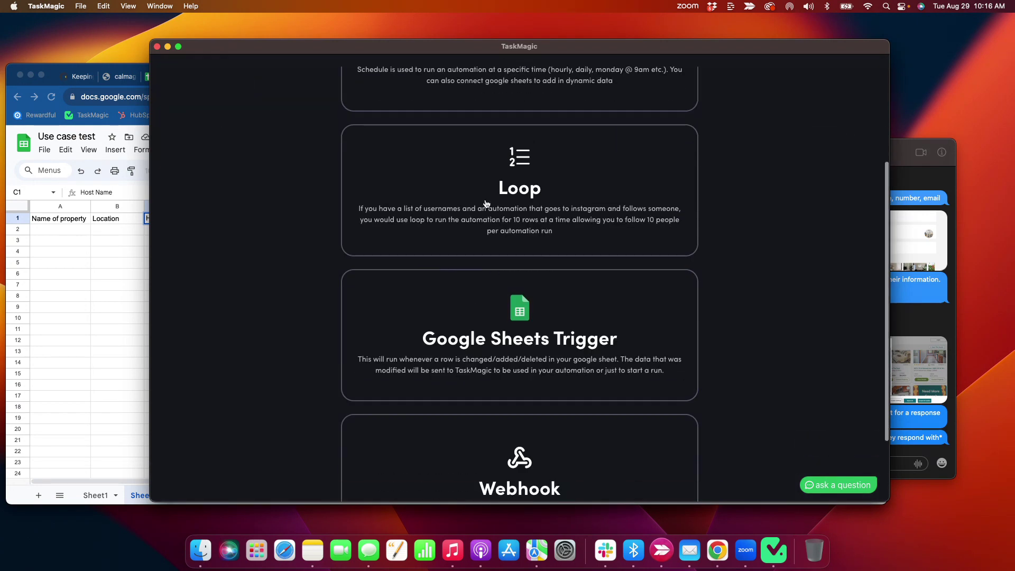
click(485, 202)
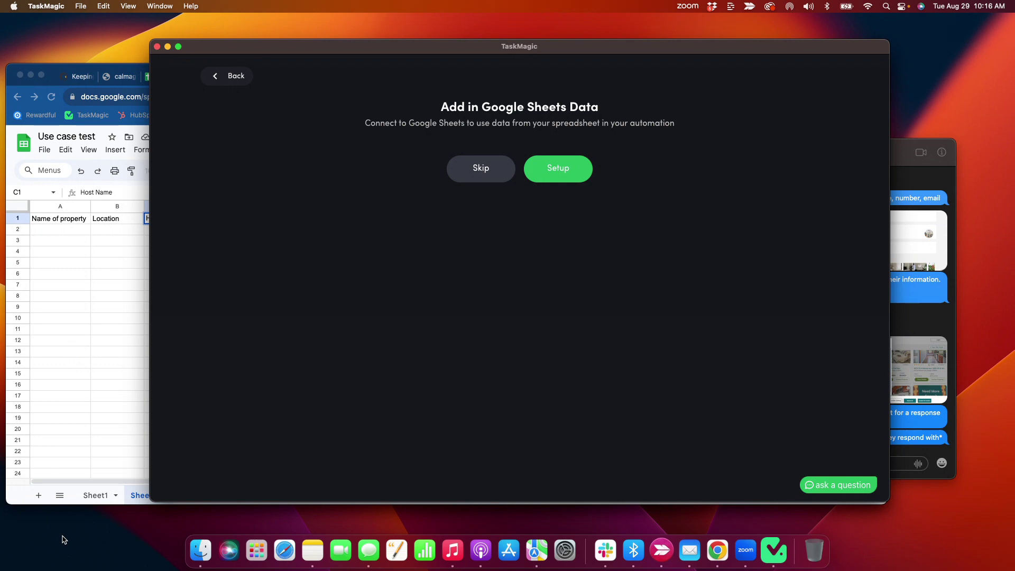
click(557, 170)
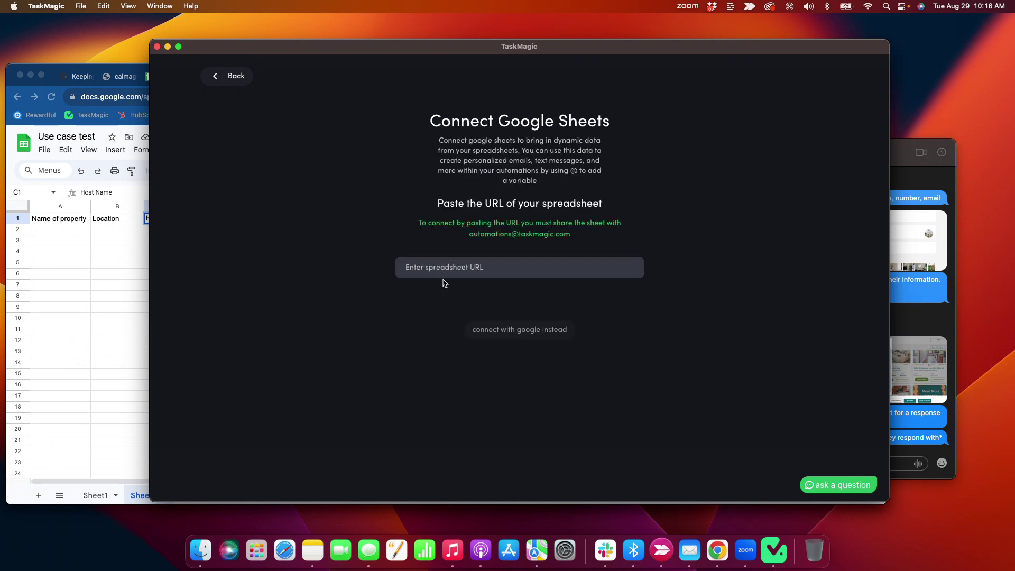
click(100, 108)
click(101, 101)
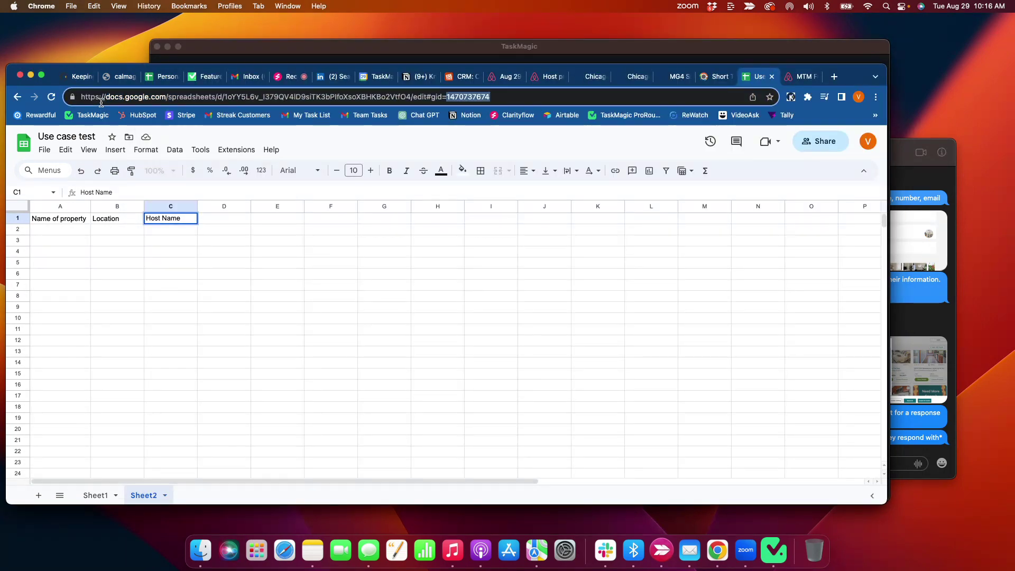
click(228, 59)
click(511, 275)
key(super+v)
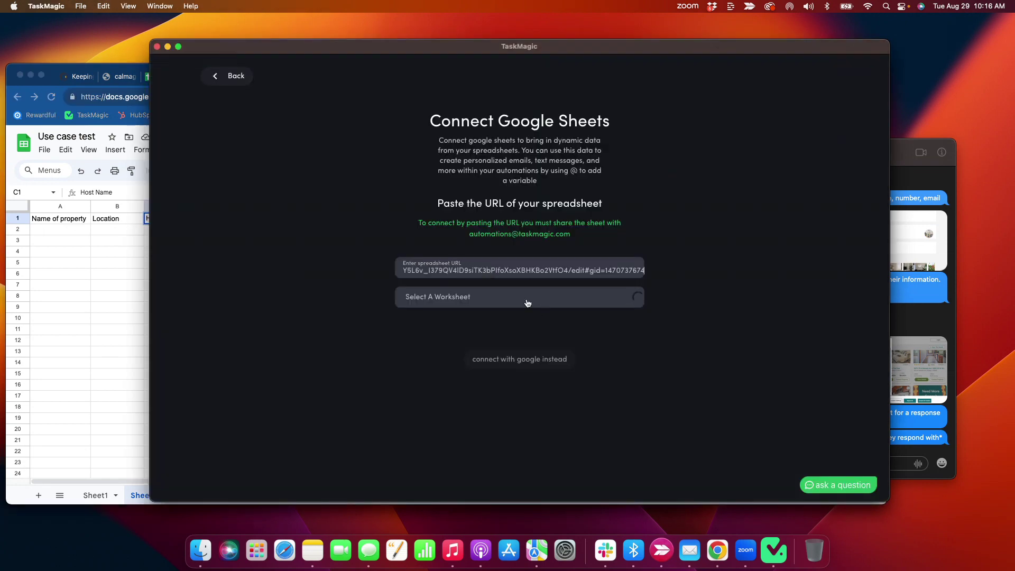
click(516, 296)
click(477, 329)
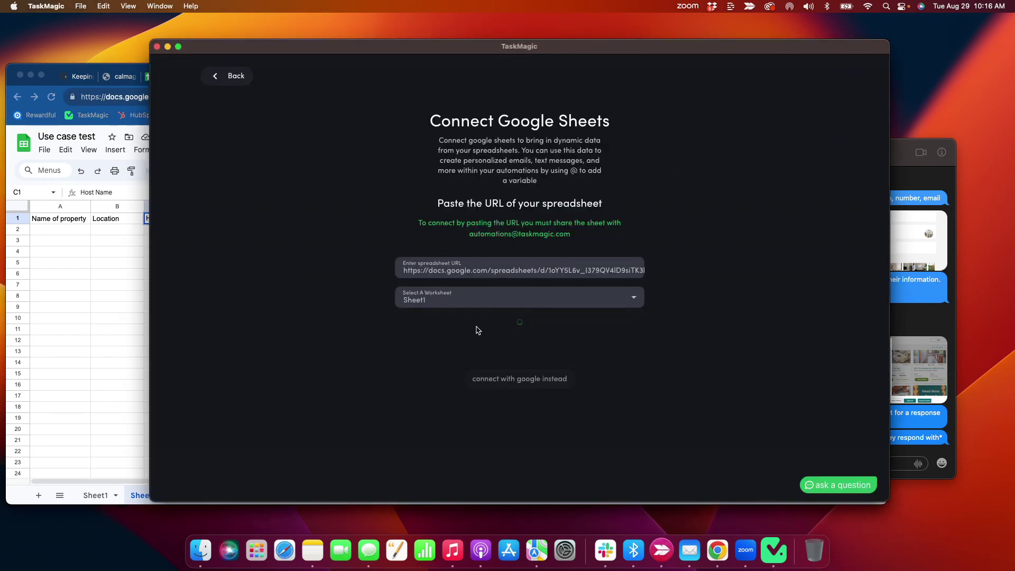
- Accept the detected headers, loop 3 rows at a time, and save the hourly schedule
scroll(528, 381, down, 2)
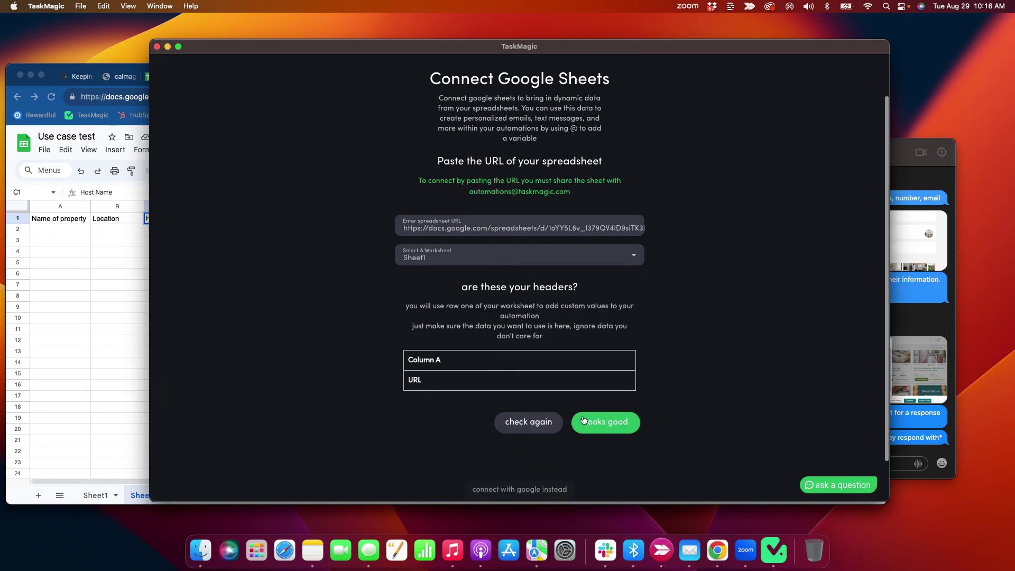
click(607, 423)
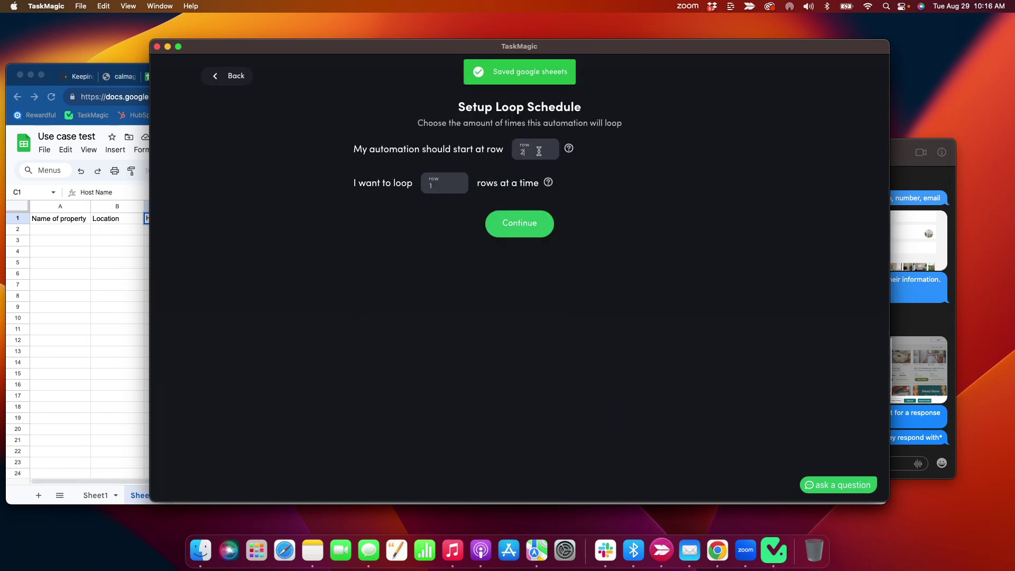
click(431, 186)
text(3)
click(519, 225)
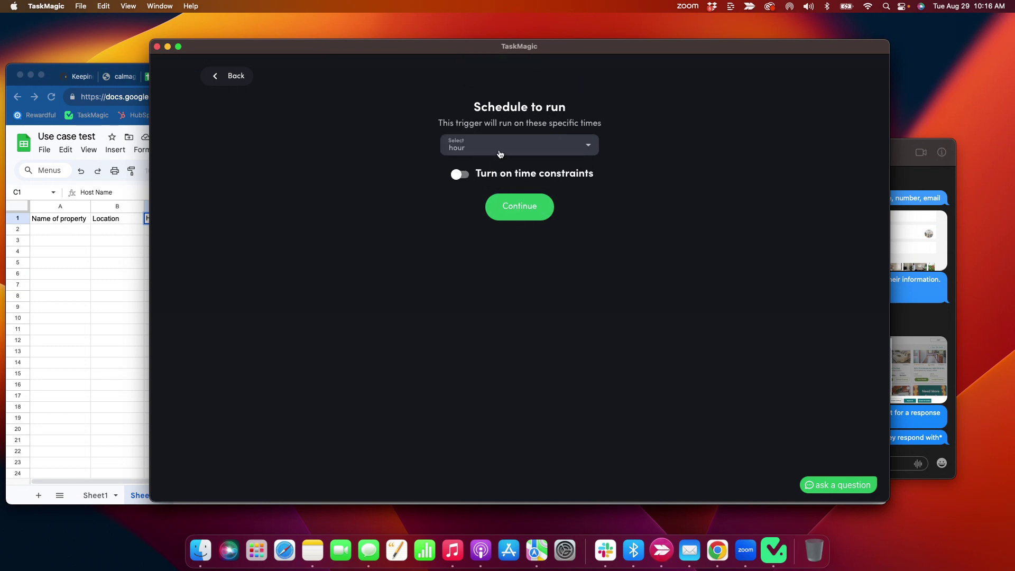
click(535, 217)
- Delete the first scrape step from Step 1's options menu
scroll(359, 216, down, 1)
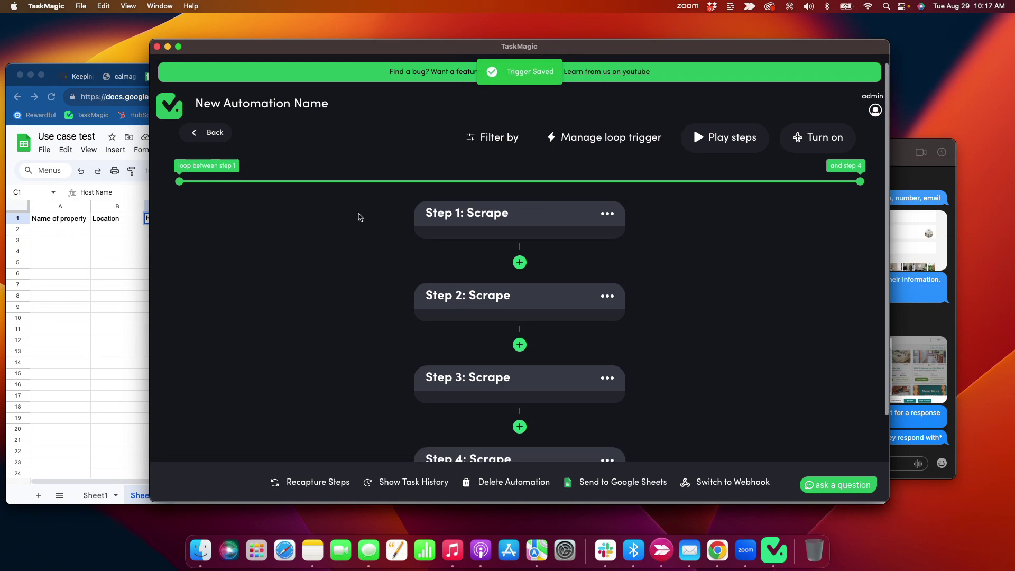
click(606, 201)
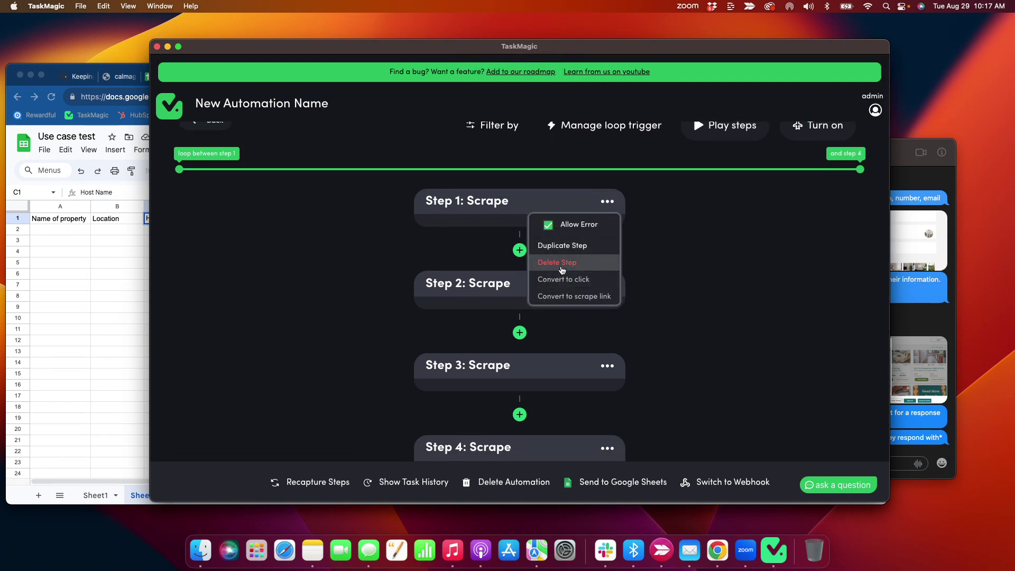
scroll(326, 251, down, 3)
scroll(327, 253, up, 4)
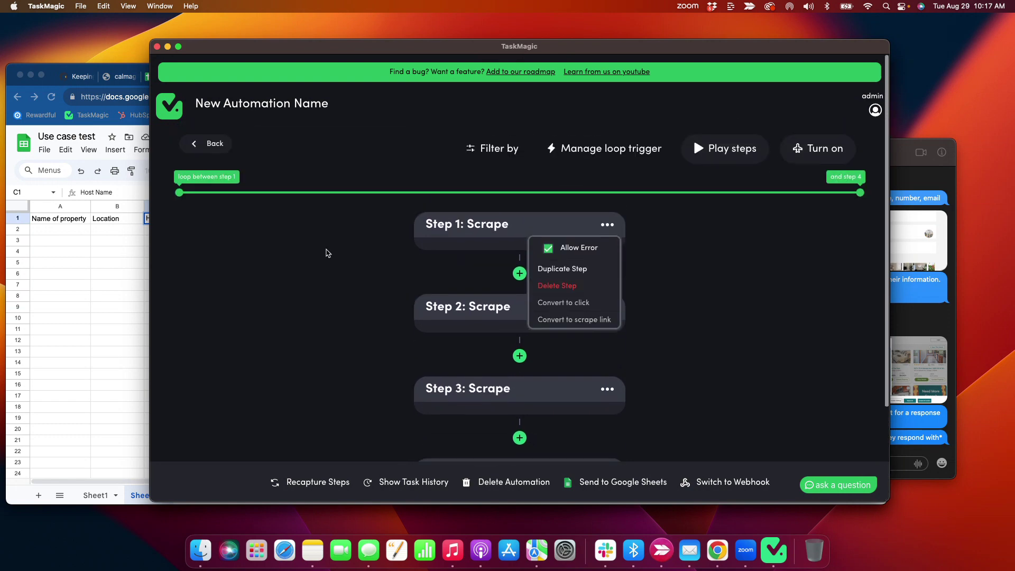
scroll(326, 253, down, 3)
scroll(326, 252, up, 3)
click(552, 285)
- Rename Step 1 to 'Scrape Name of Property'
scroll(368, 264, down, 1)
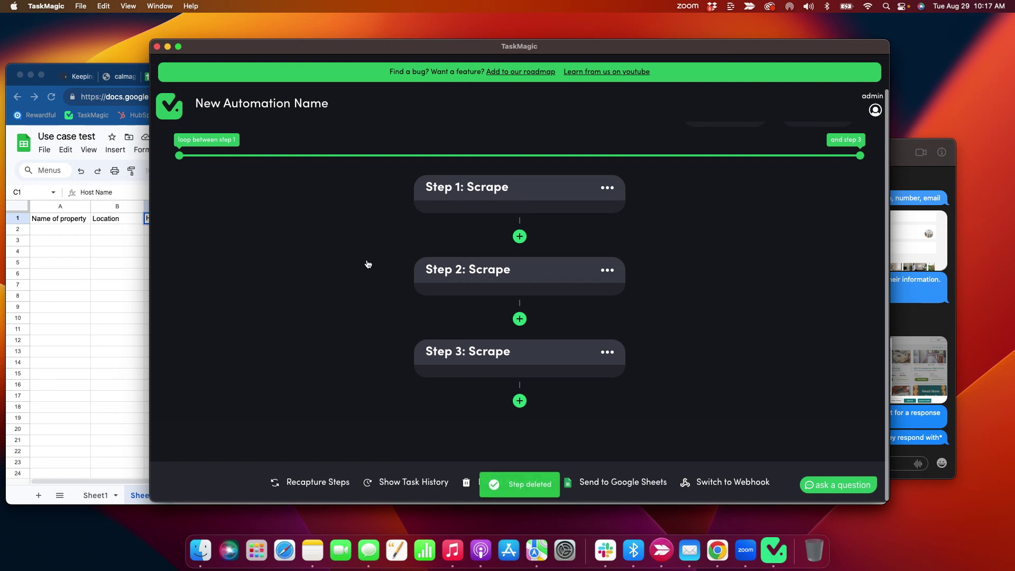
scroll(367, 263, up, 1)
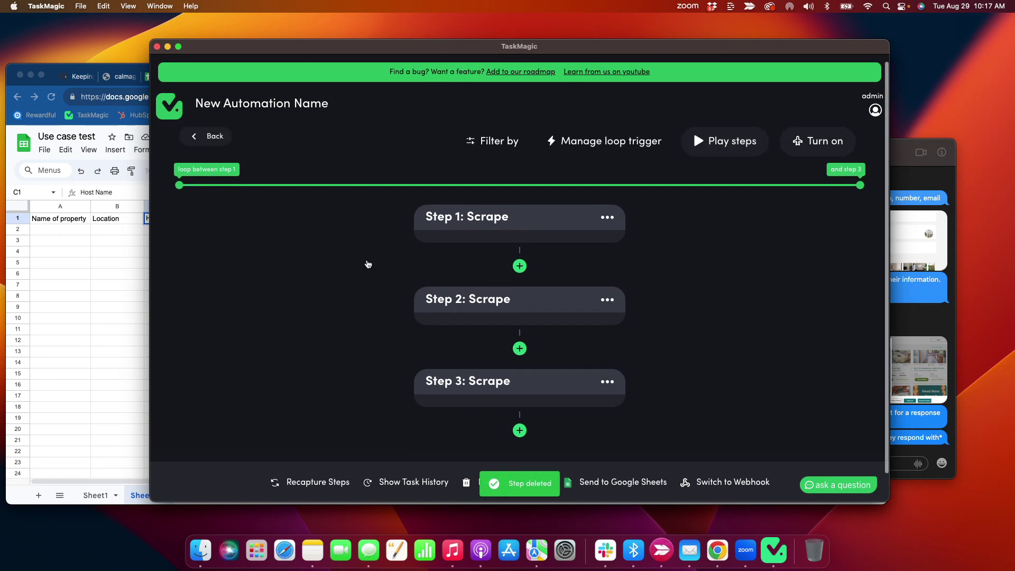
click(491, 212)
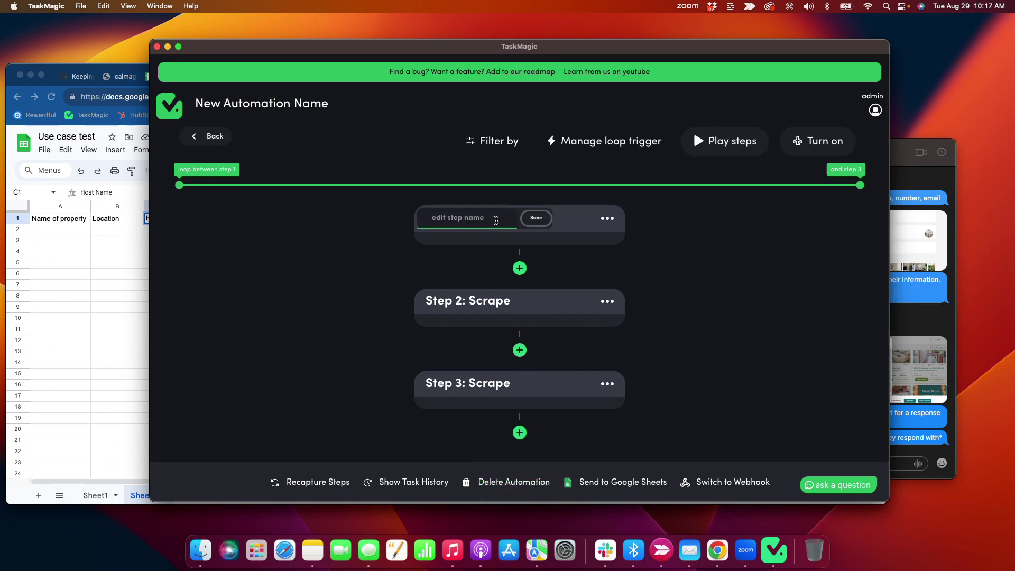
text(Sc)
text(rape Name of Property)
key(Return)
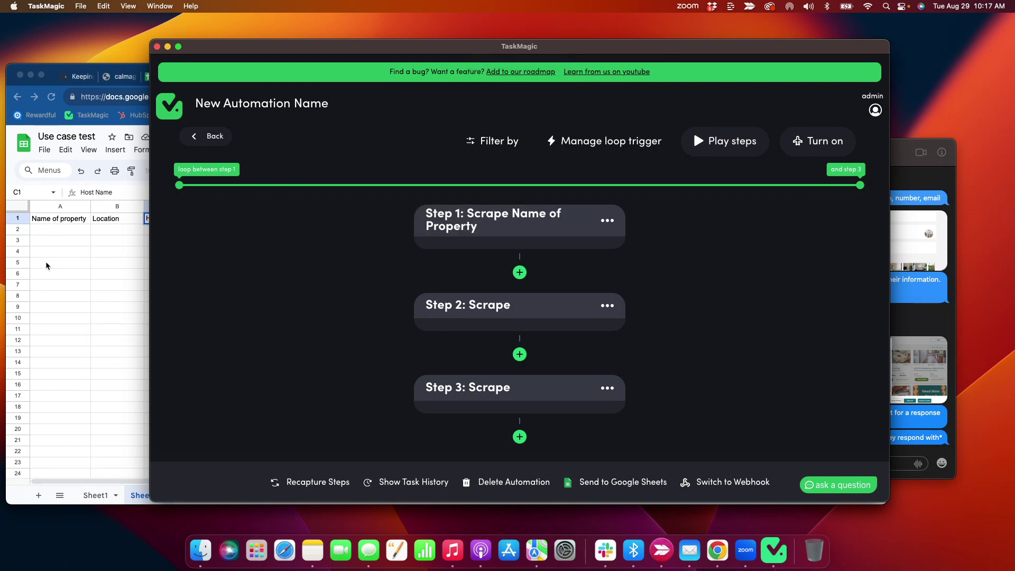
- Name the second step 'Scrape Location' and the third step 'Scrape Host Name'
click(504, 322)
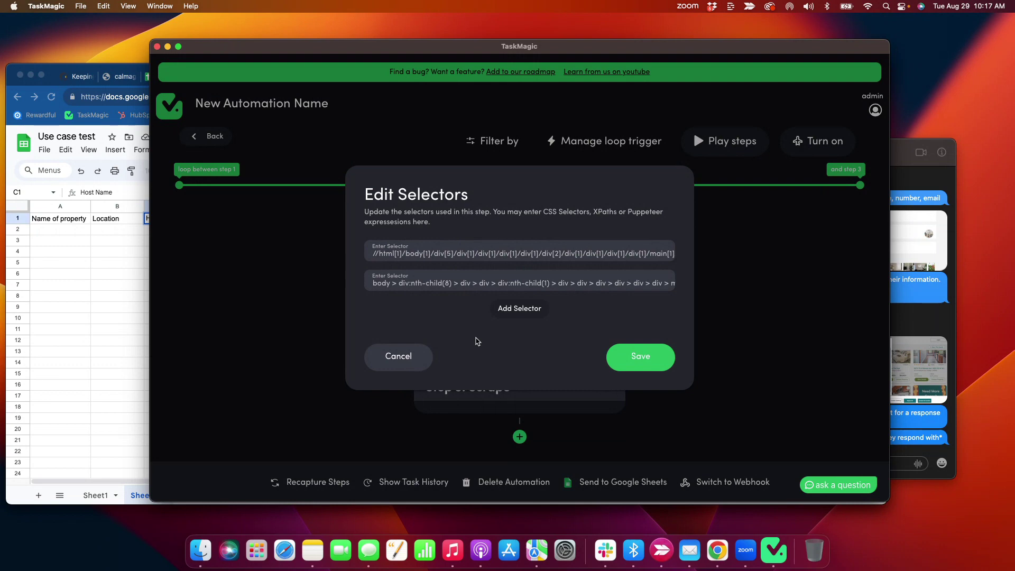
key(Escape)
click(485, 305)
click(485, 304)
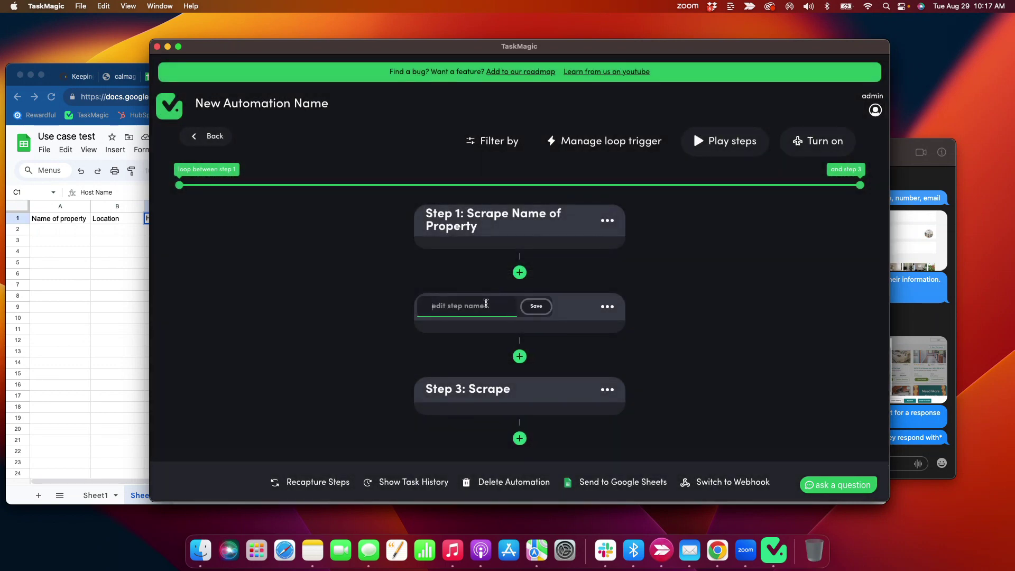
text(Scrape Location)
click(544, 312)
click(102, 290)
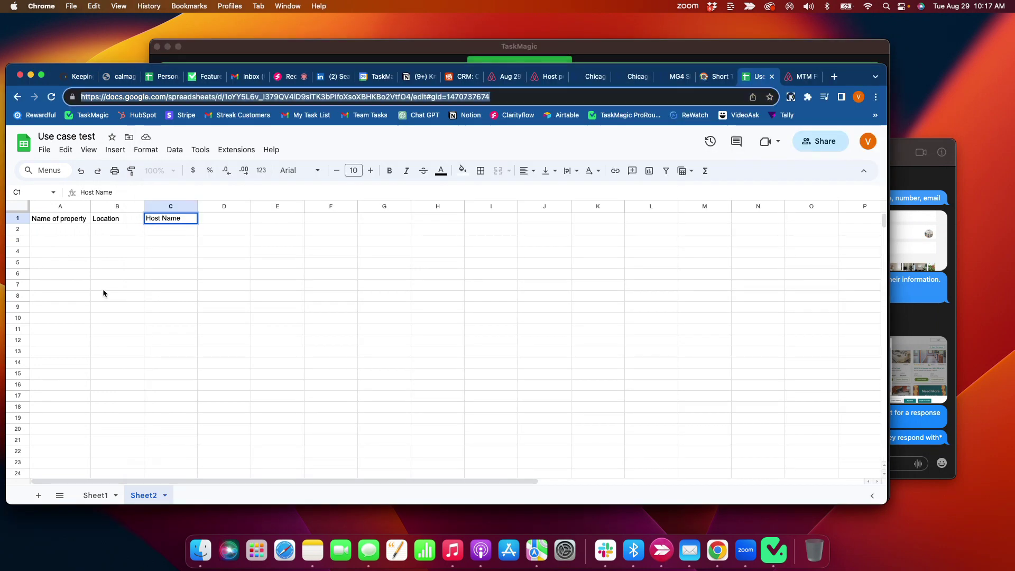
click(276, 53)
click(488, 391)
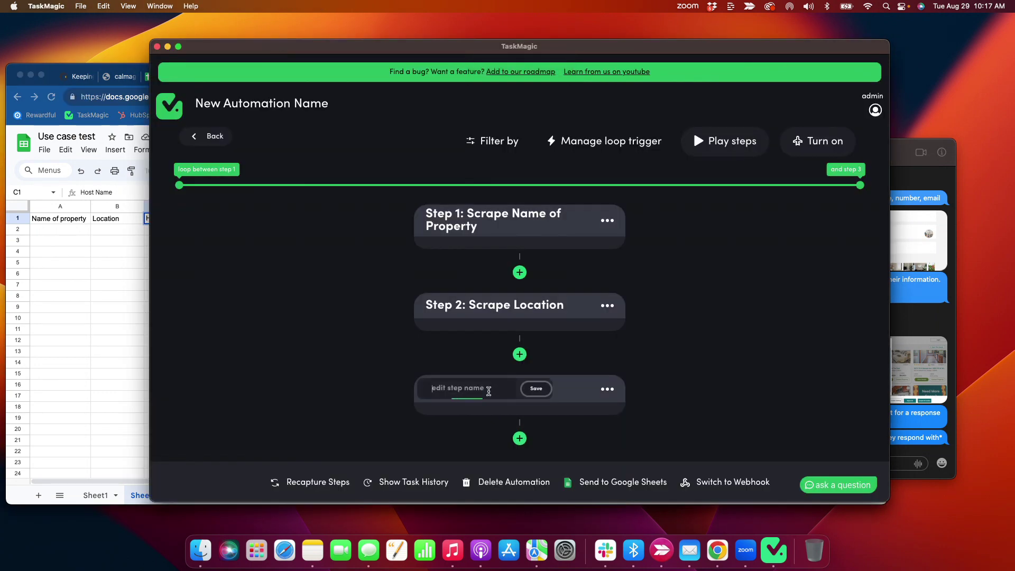
text(Scrape Host Name)
click(538, 390)
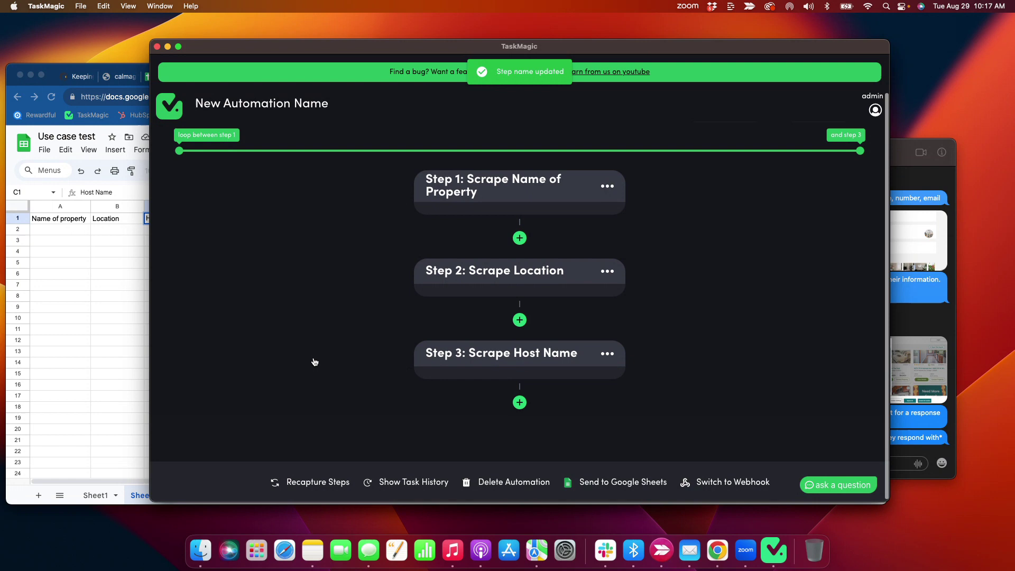
- Paste the spreadsheet URL into Send to Google Sheets, pick Sheet2, and save the connection
click(614, 484)
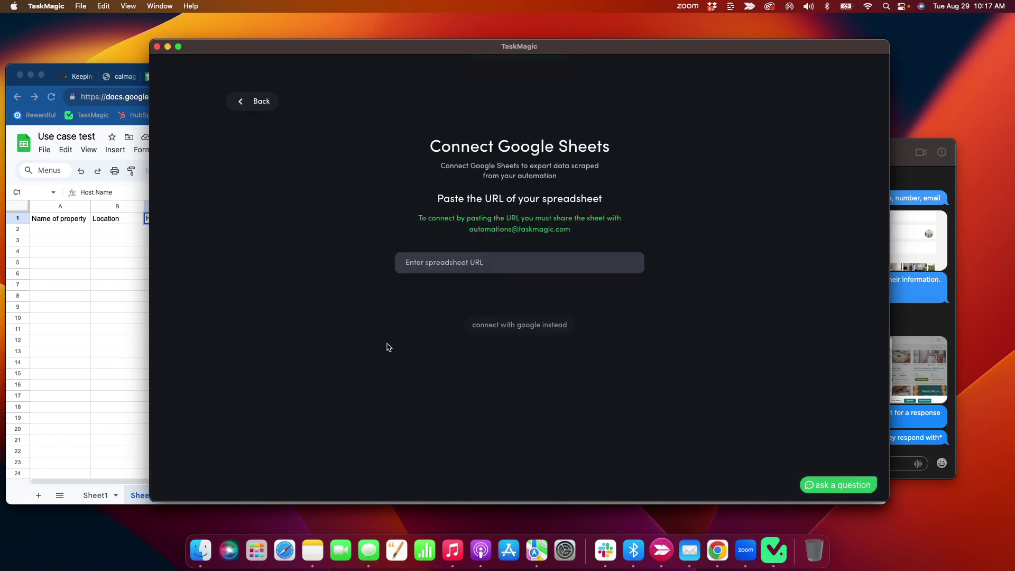
click(109, 310)
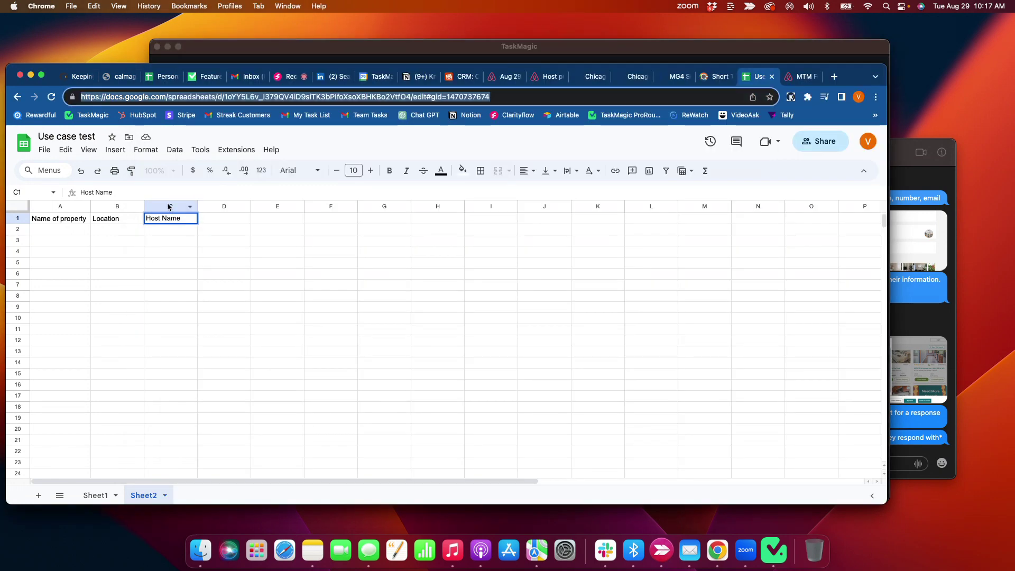
click(316, 42)
click(468, 263)
key(super+v)
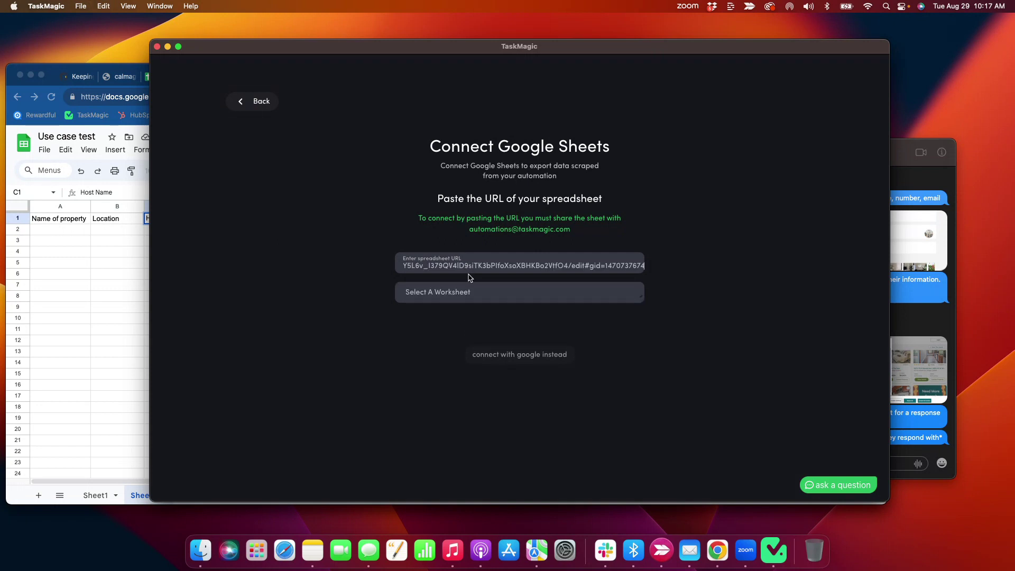
click(554, 295)
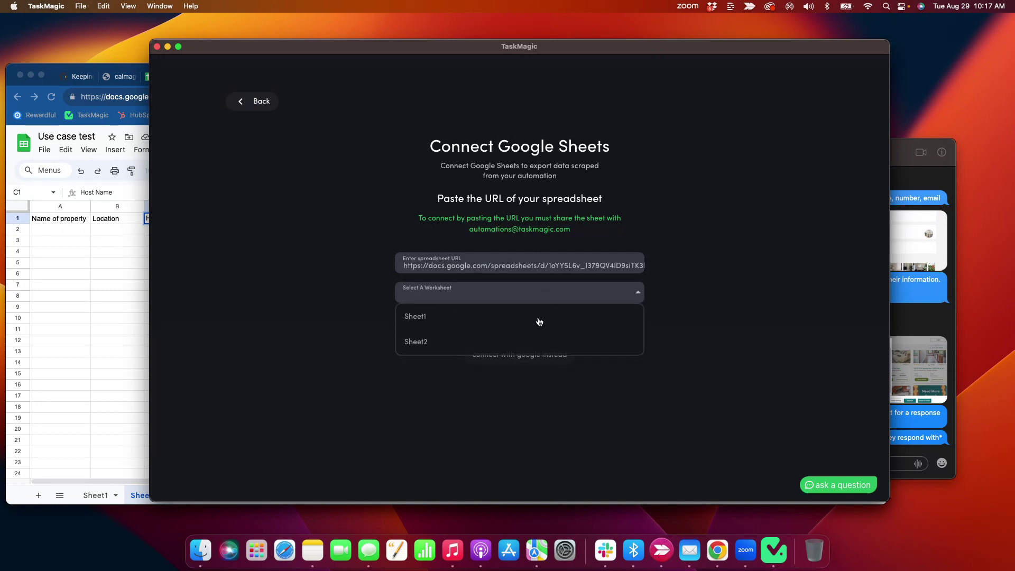
click(467, 342)
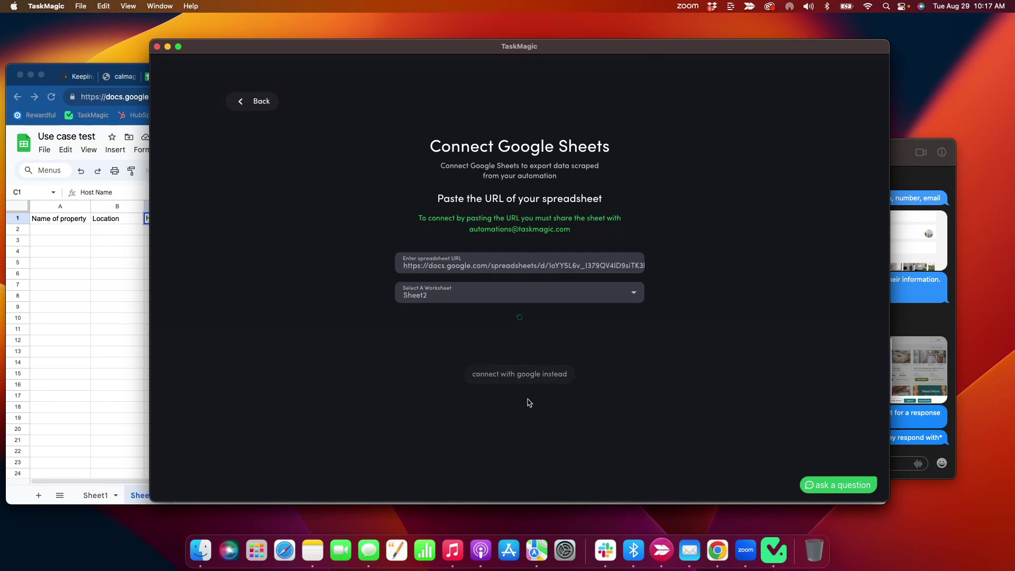
click(608, 483)
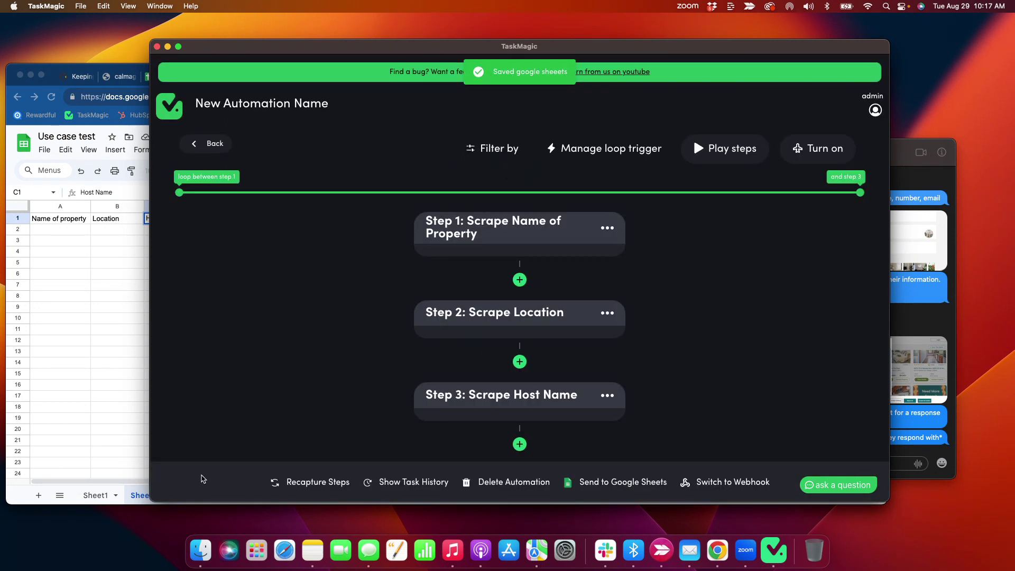
scroll(313, 390, down, 2)
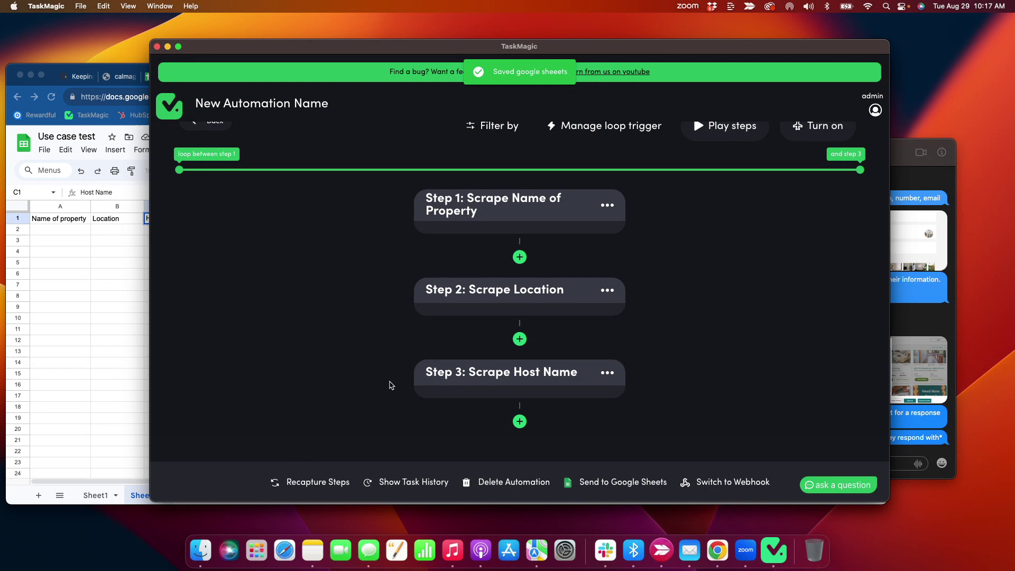
scroll(454, 281, up, 2)
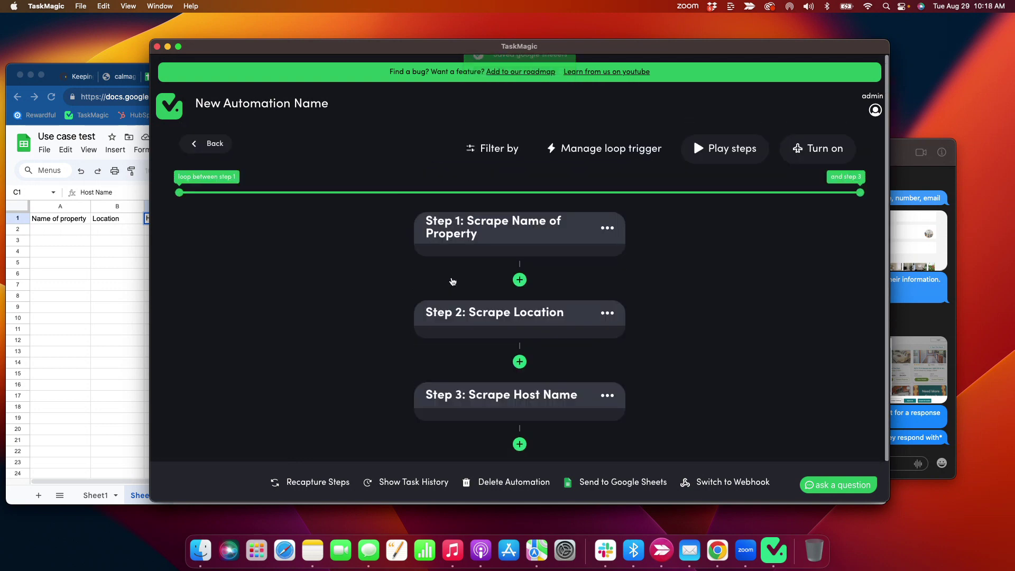
- Start adding a Go to URL step from the list of step types
click(518, 279)
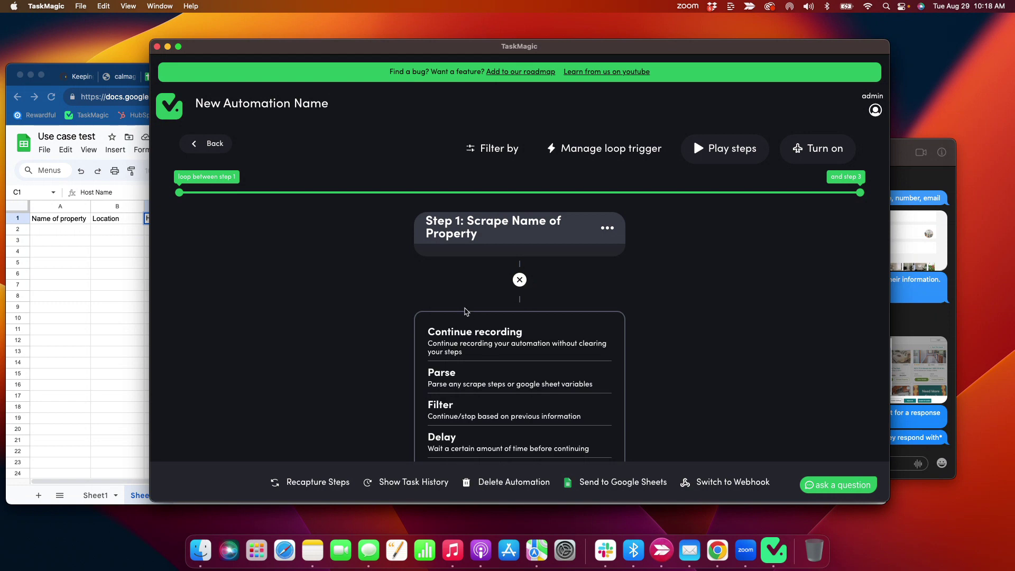
scroll(465, 312, down, 5)
click(451, 344)
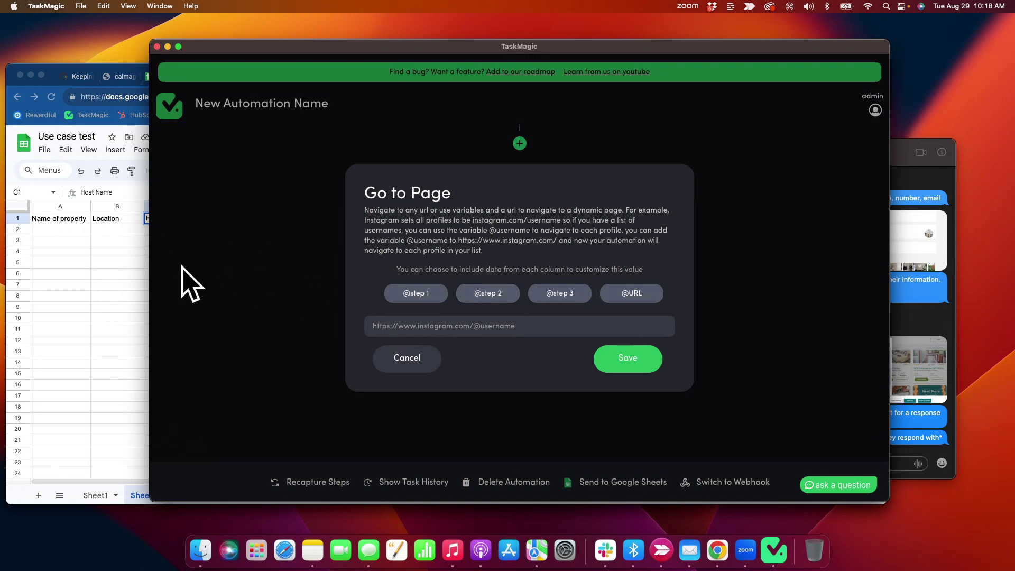
- Open the loop trigger settings and go back to the automation editor
click(141, 271)
click(288, 76)
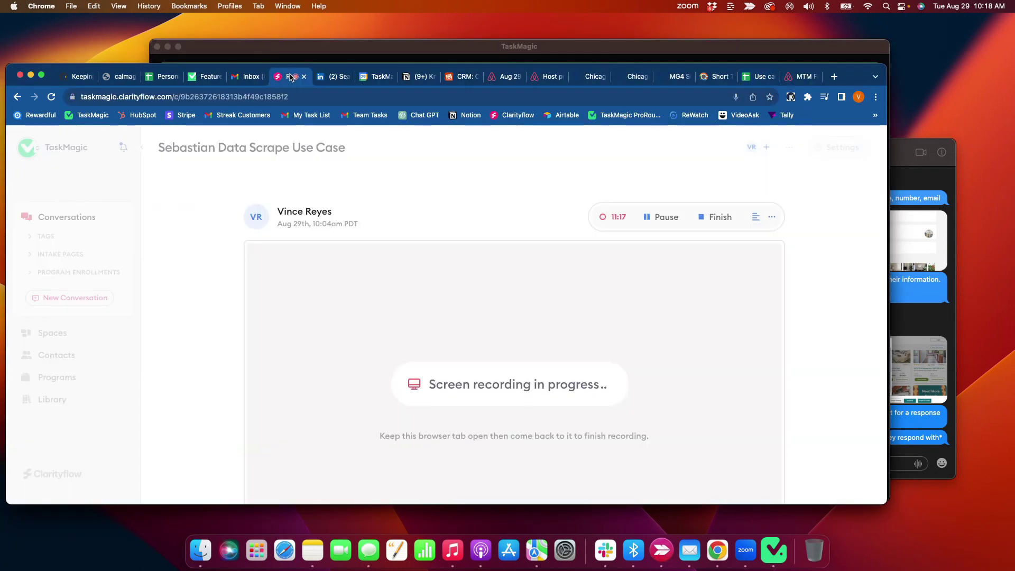
click(371, 55)
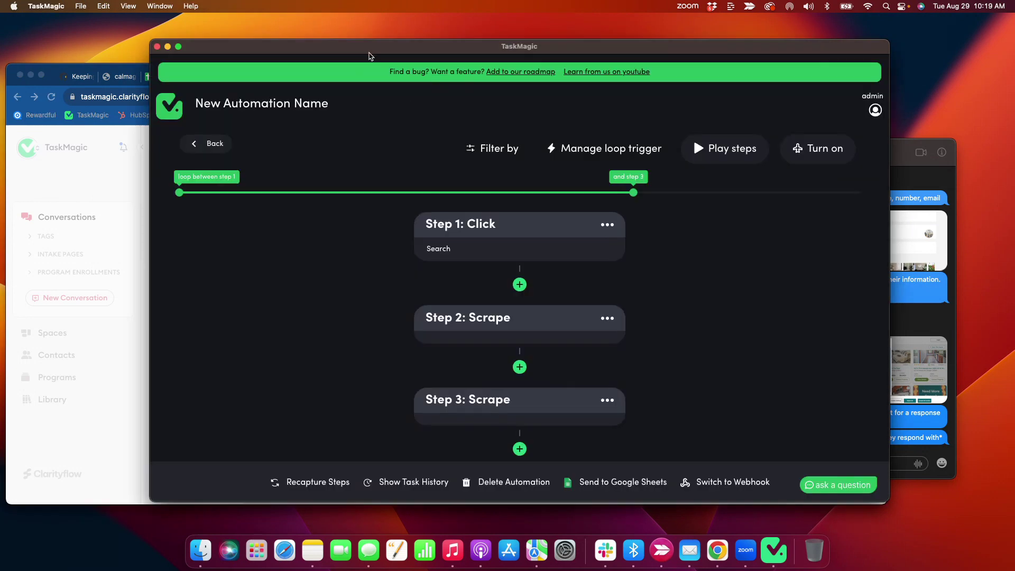
click(603, 153)
click(214, 85)
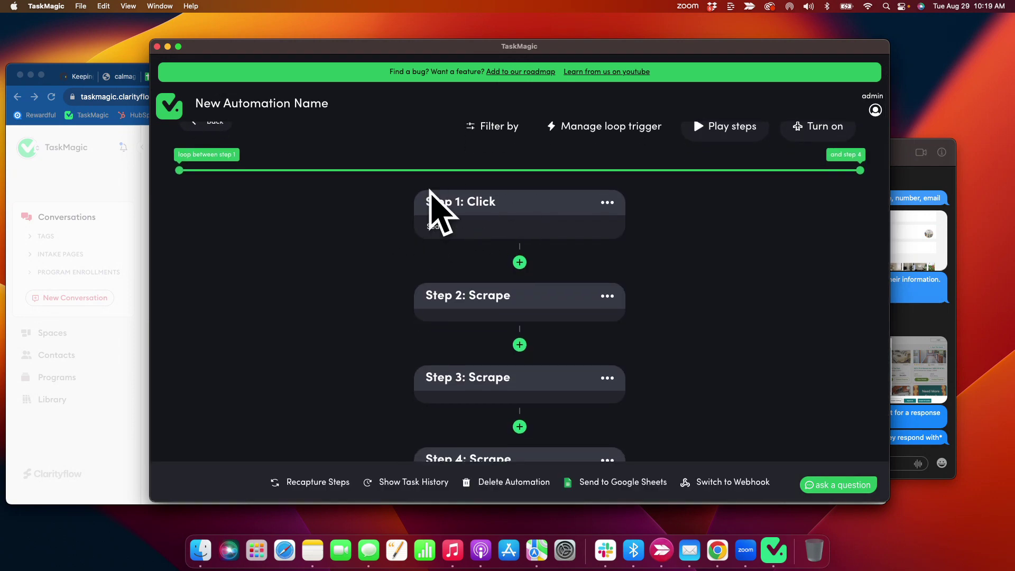
click(519, 263)
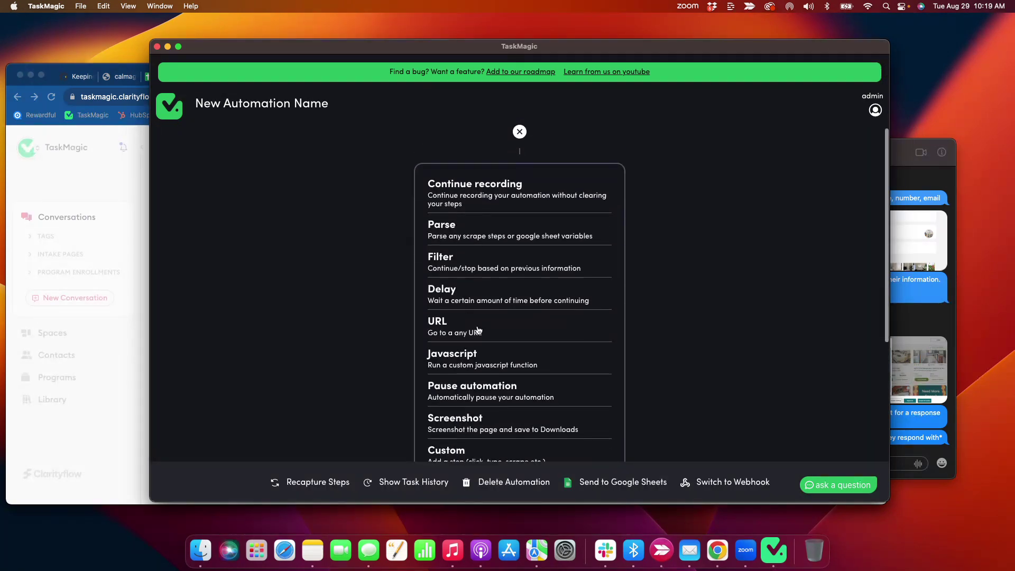
click(455, 326)
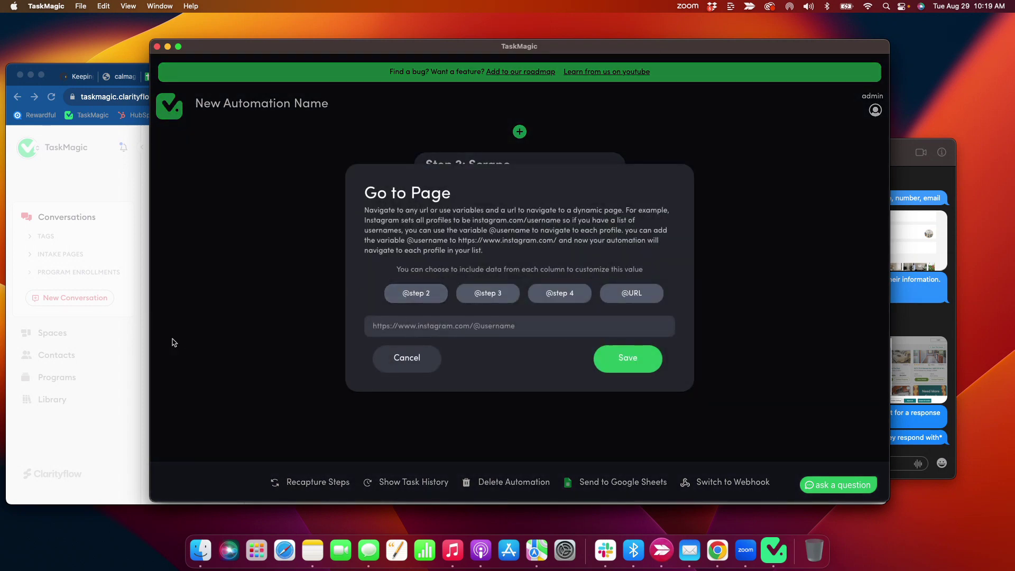
click(145, 362)
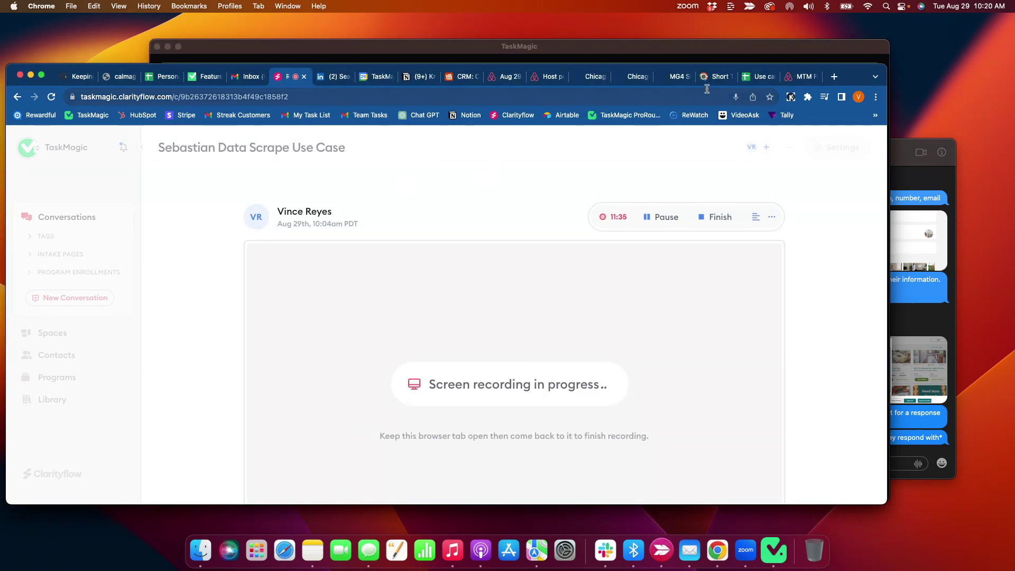
click(760, 76)
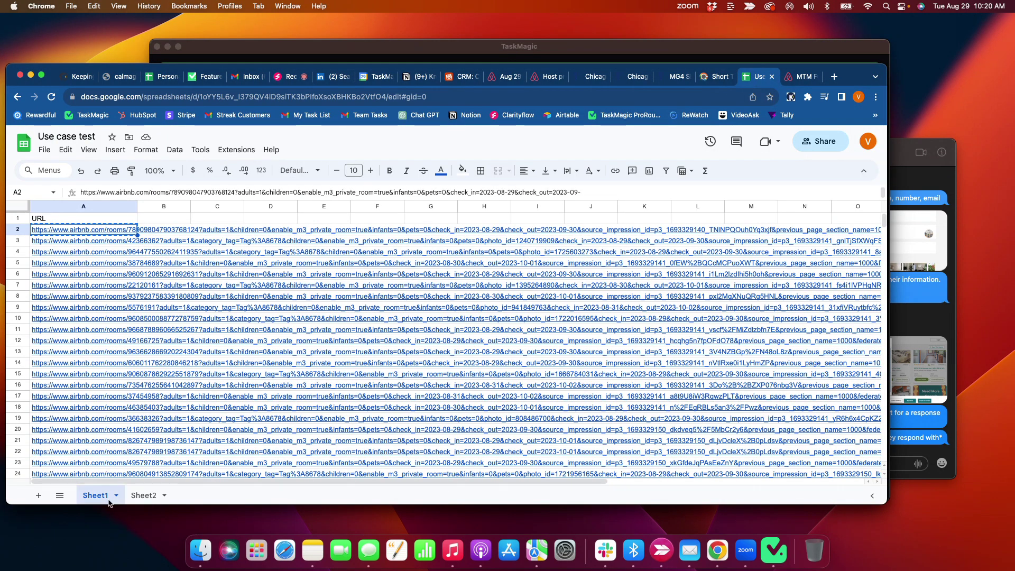
click(415, 53)
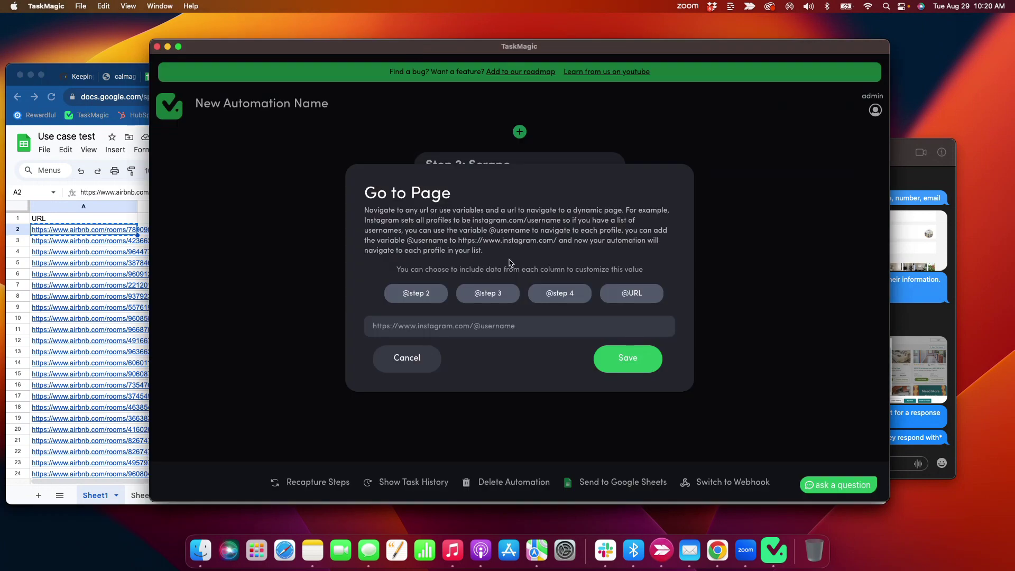
click(631, 293)
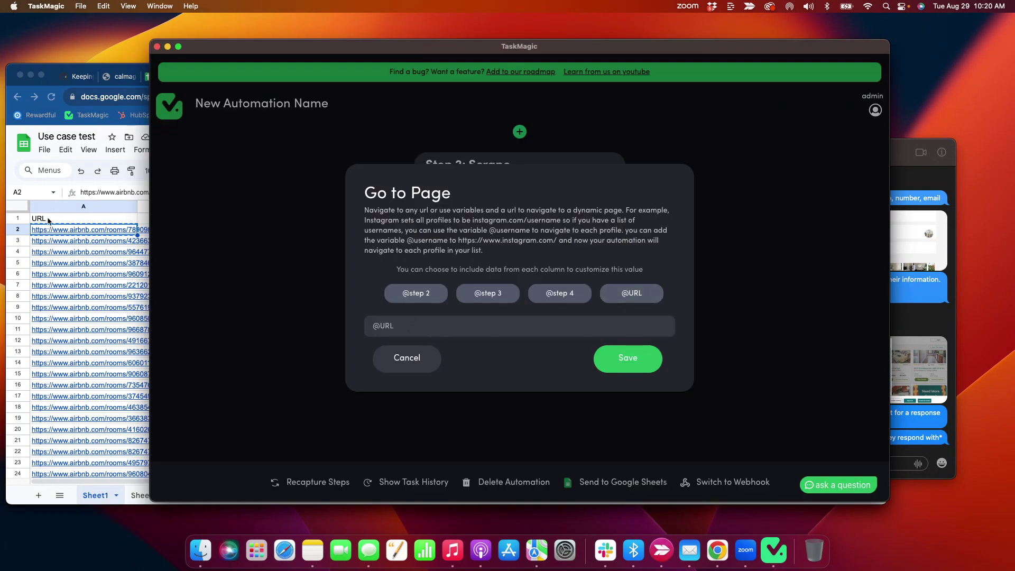
mouse_move(43, 224)
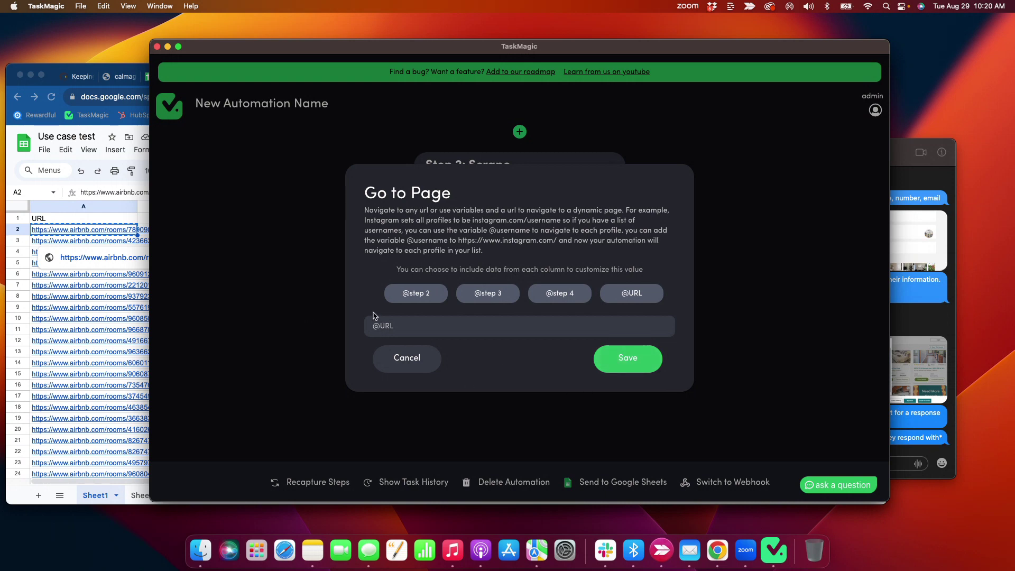
click(613, 357)
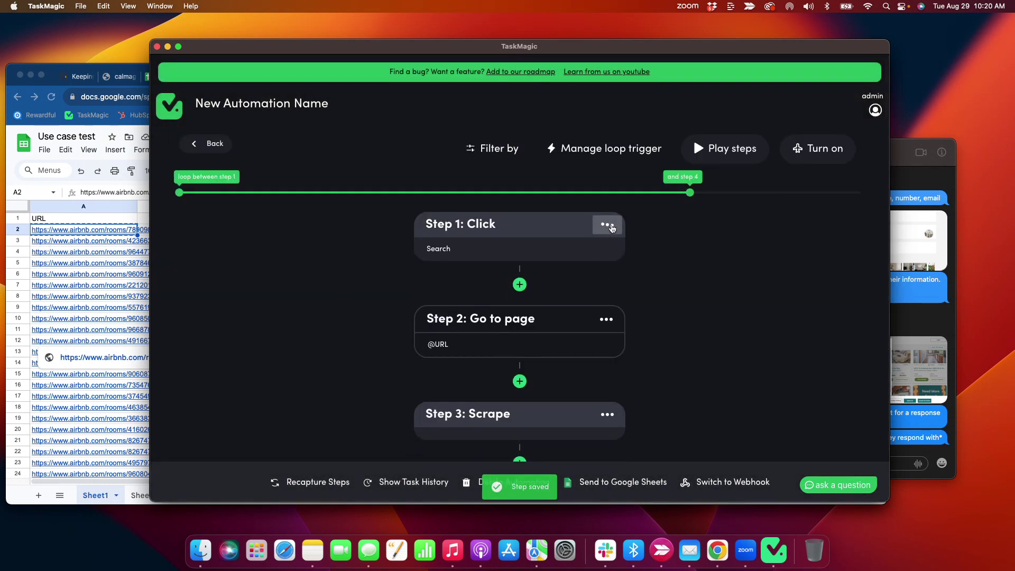
click(607, 224)
click(544, 317)
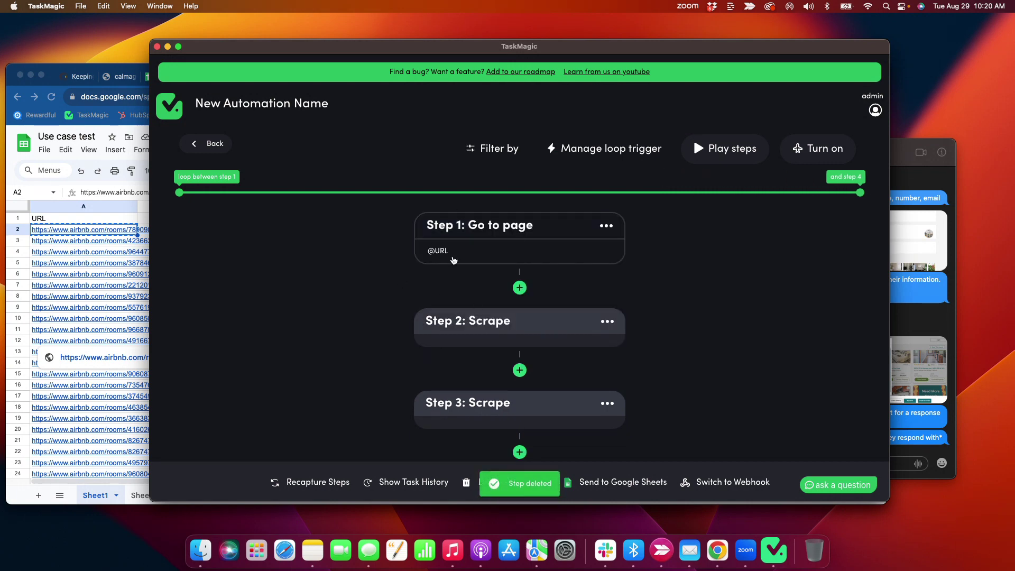
- Rename step 2 to 'Scrape Name' and step 3 to 'Scrape Location'
scroll(391, 232, down, 1)
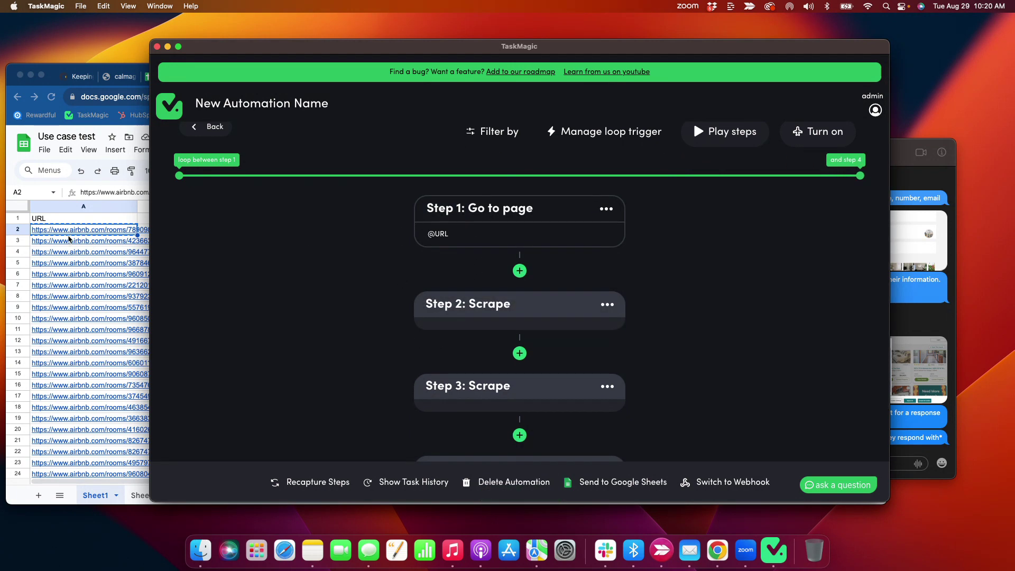
scroll(360, 278, down, 3)
click(477, 262)
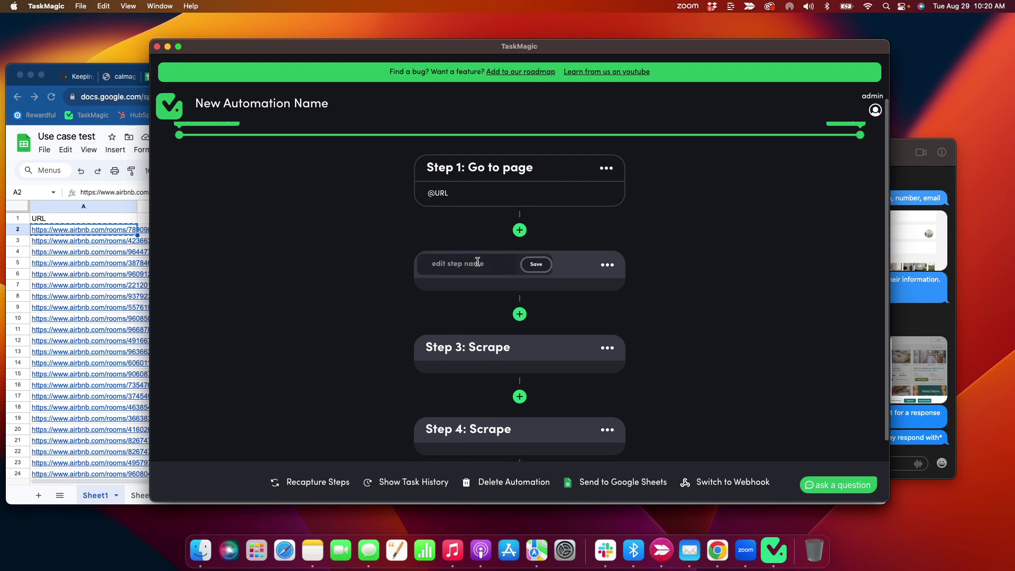
text(Scrape Name)
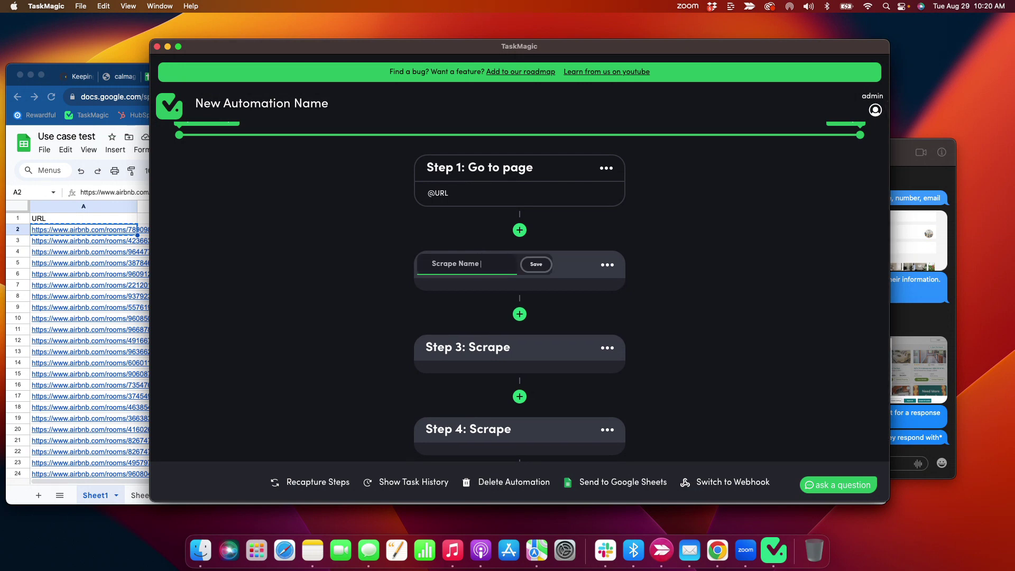
click(546, 271)
click(460, 347)
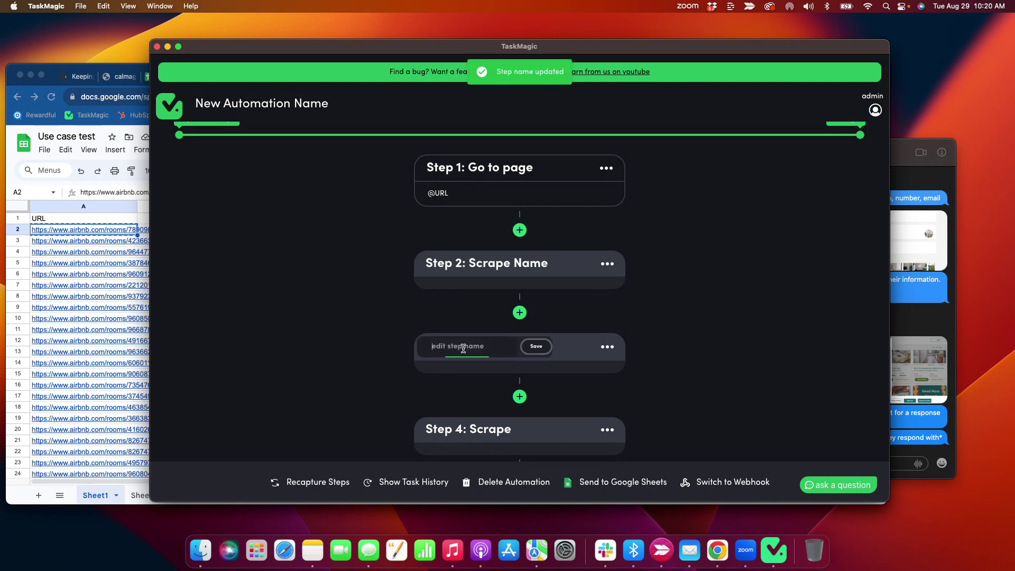
text(Scrape Location)
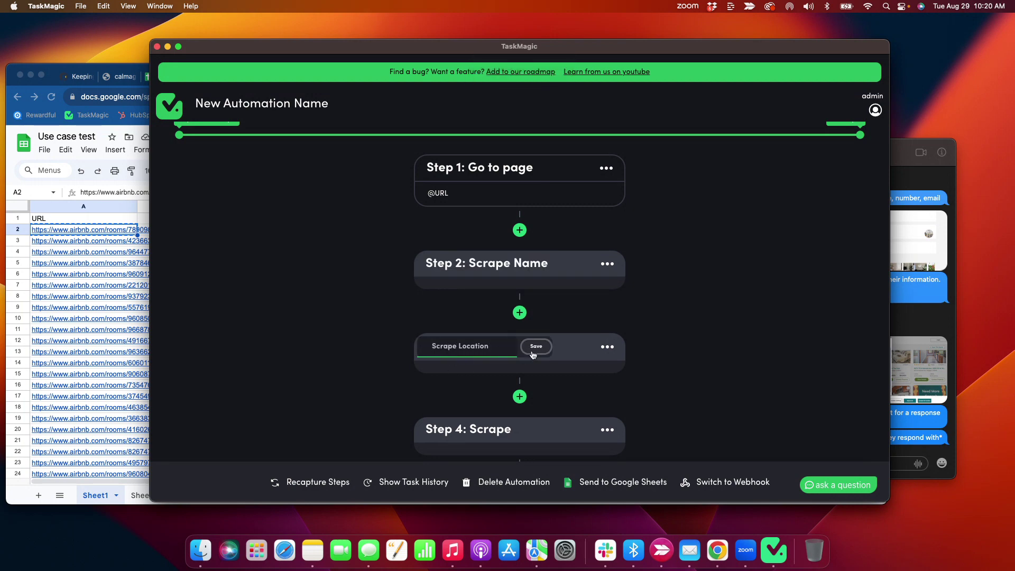
click(536, 347)
- Rename step 4 to 'Scrape Host Name'
scroll(424, 347, down, 2)
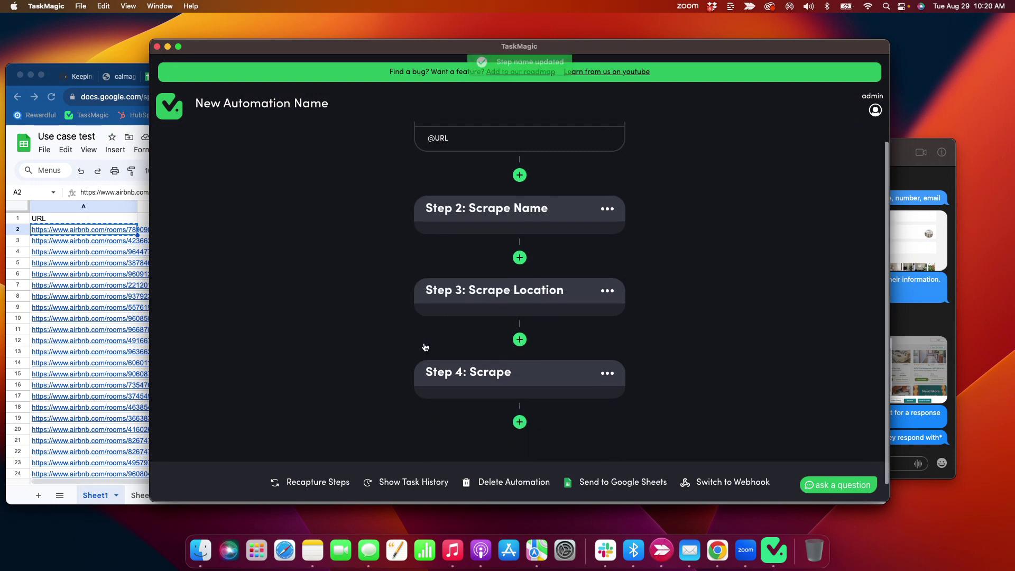
click(456, 372)
scroll(457, 372, down, 1)
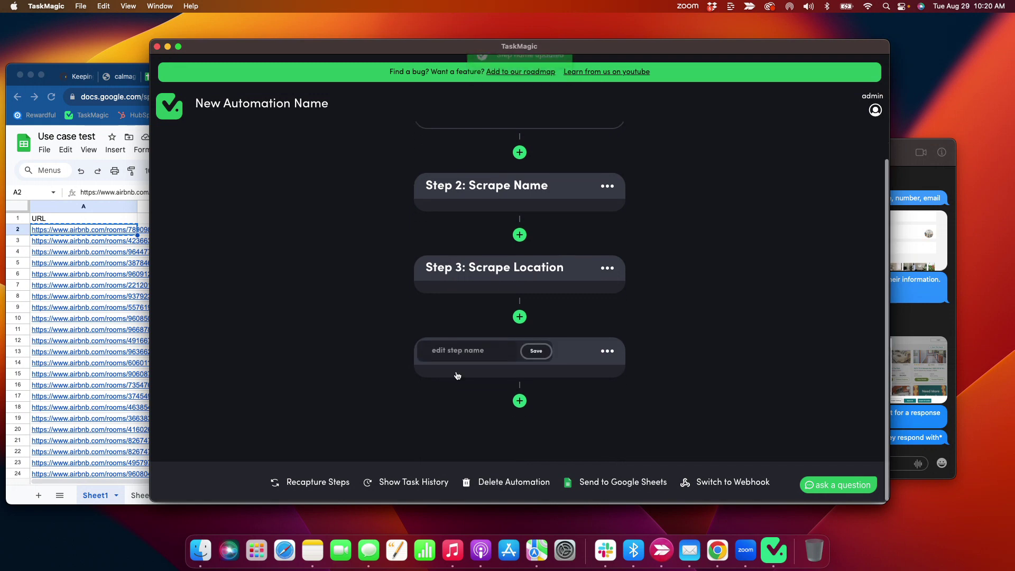
click(462, 353)
text(Scrape Host Name)
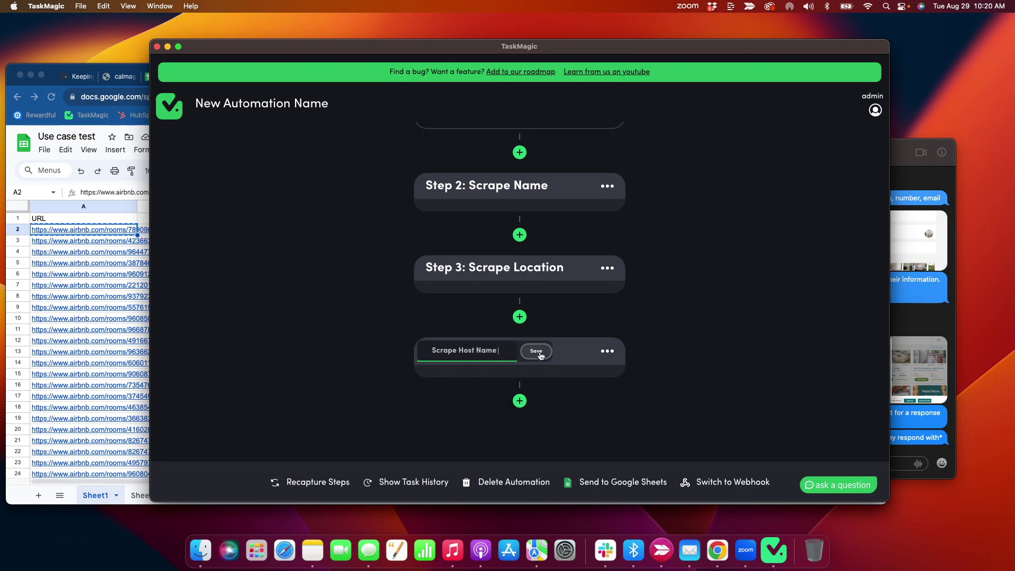
click(536, 351)
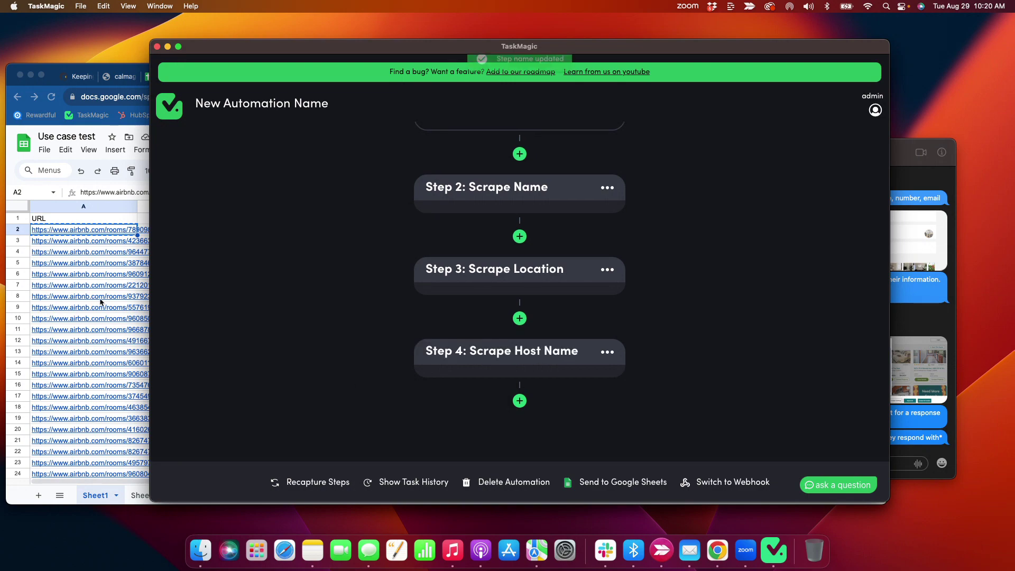
click(108, 224)
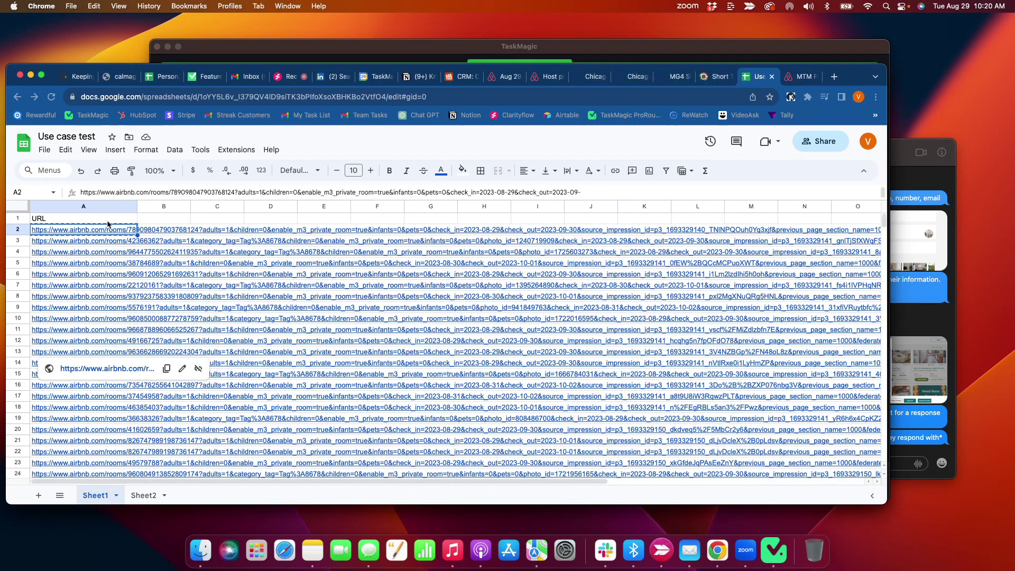
- Copy Sheet2's URL and connect it as the Send to Google Sheets destination
click(144, 494)
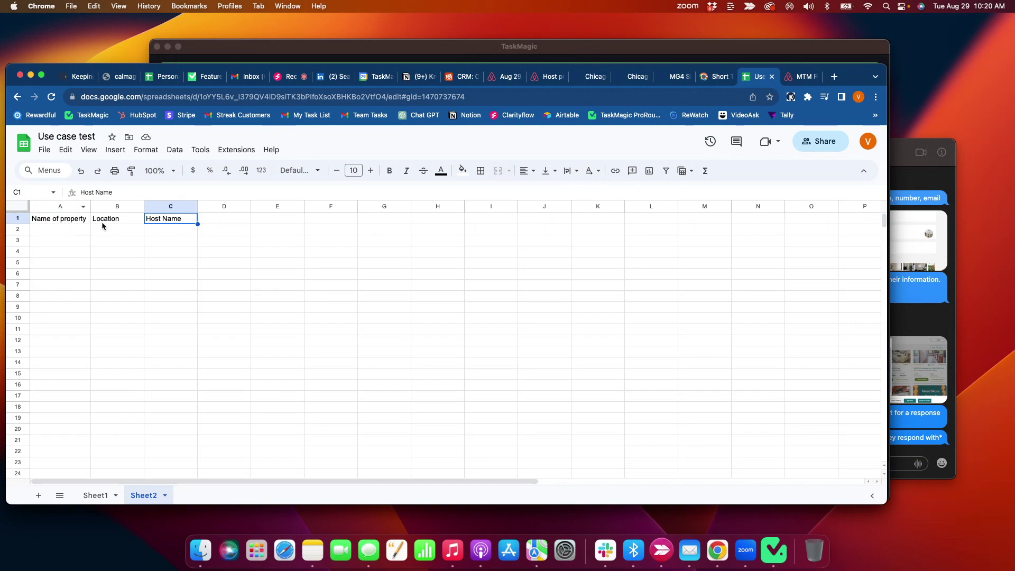
click(257, 96)
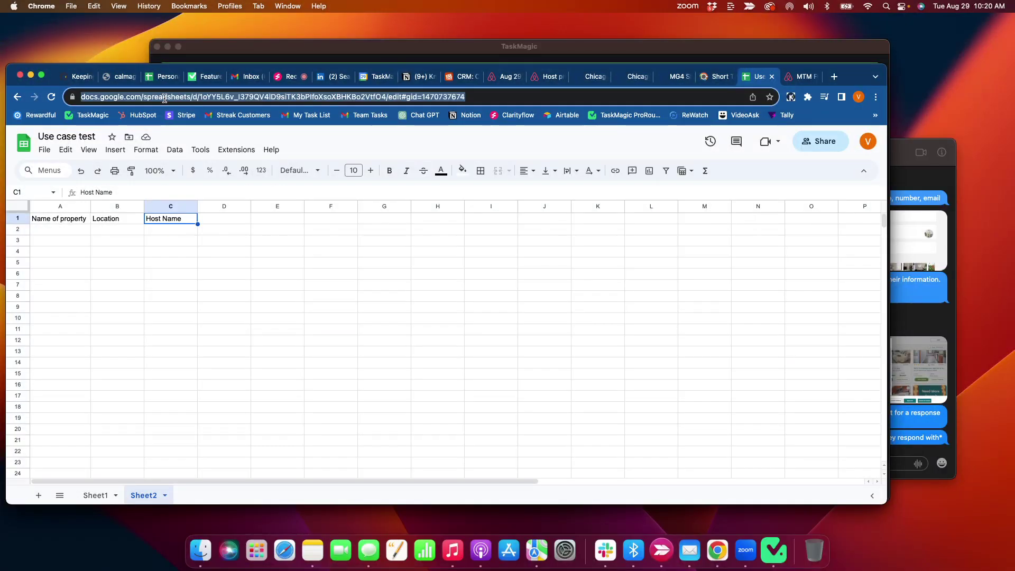
key(super+Tab)
click(630, 484)
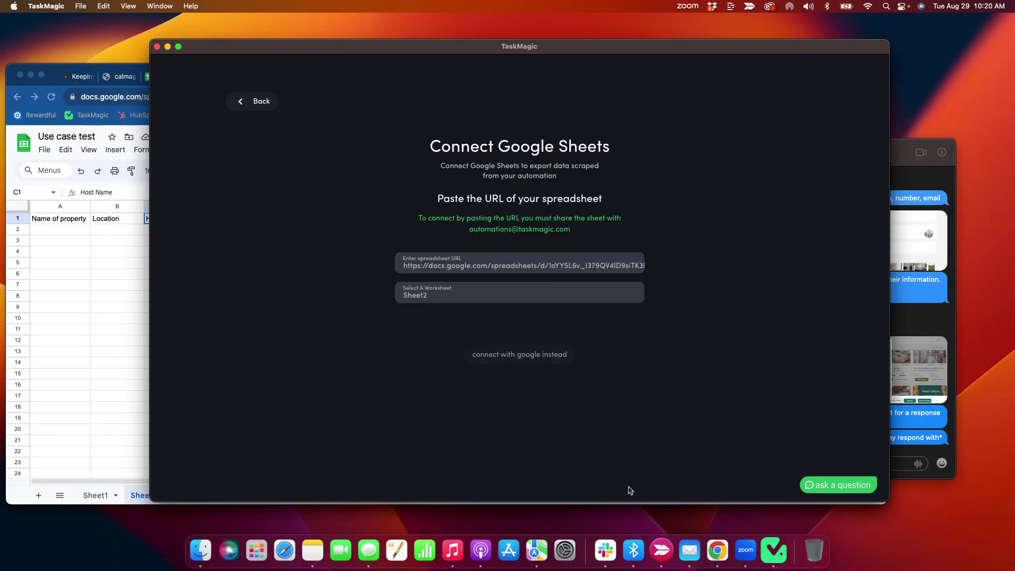
click(571, 334)
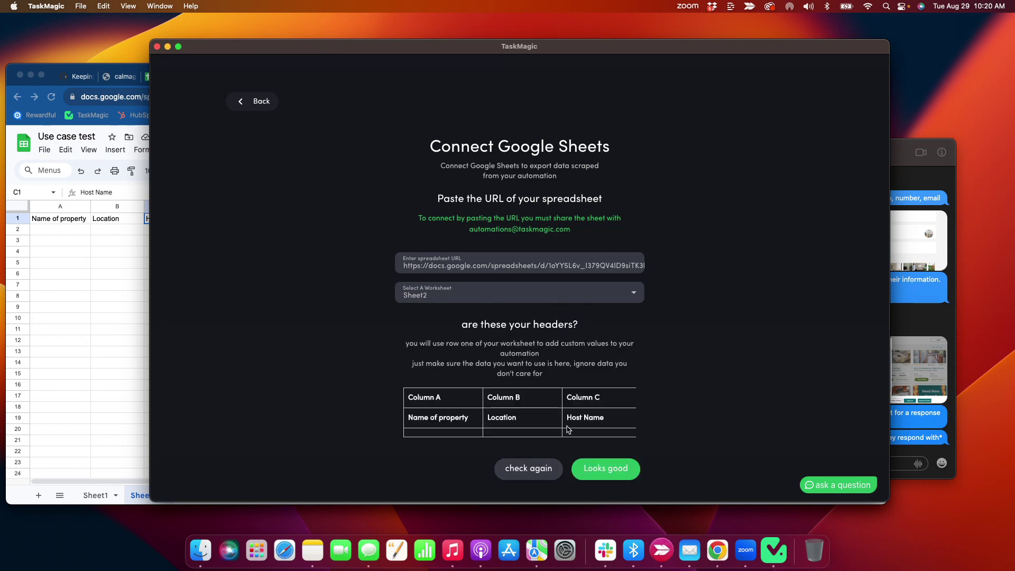
click(613, 474)
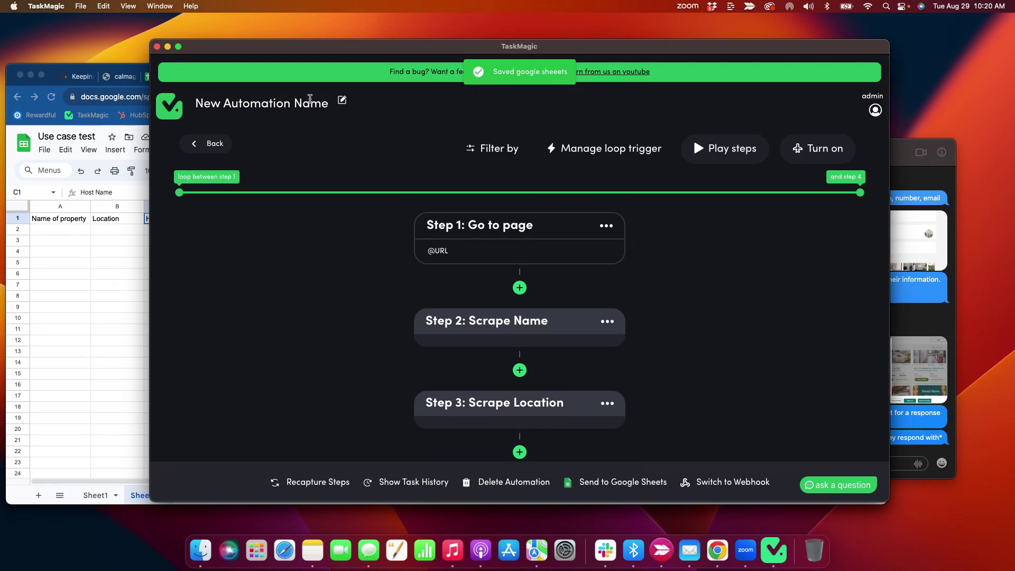
- Rename the automation to 'Airbnb Part 2'
click(340, 102)
triple_click(290, 104)
text(Airbnb Part 2)
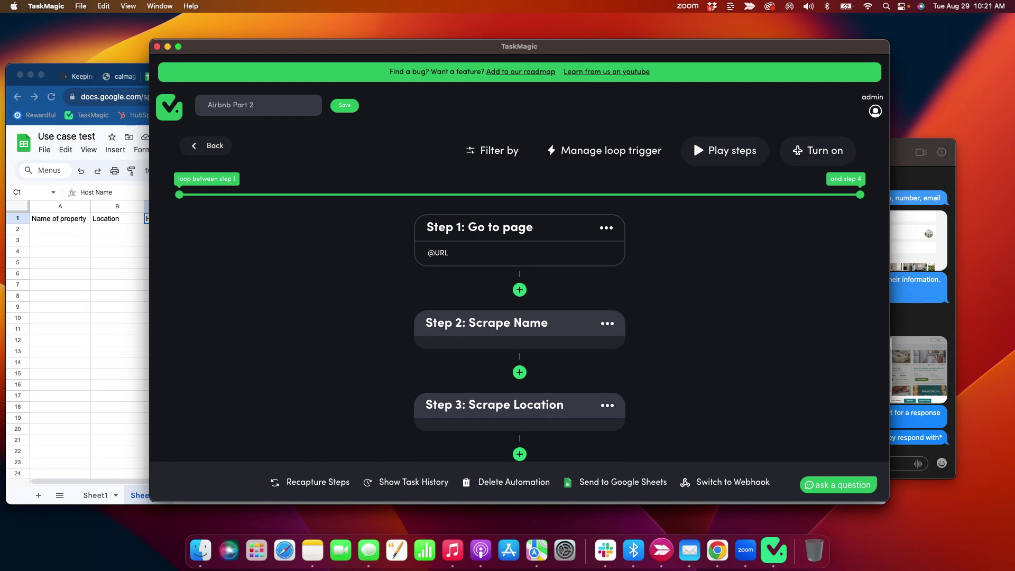
click(356, 105)
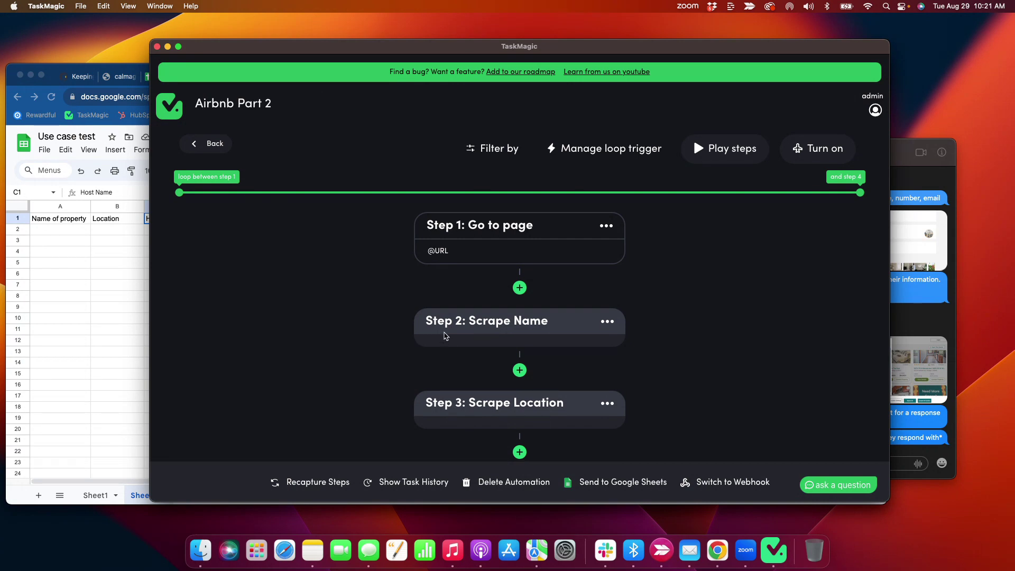
scroll(444, 335, down, 3)
- In Manage Loop Settings, start at row 2 with 3 rows per run and save
scroll(443, 336, up, 3)
click(597, 151)
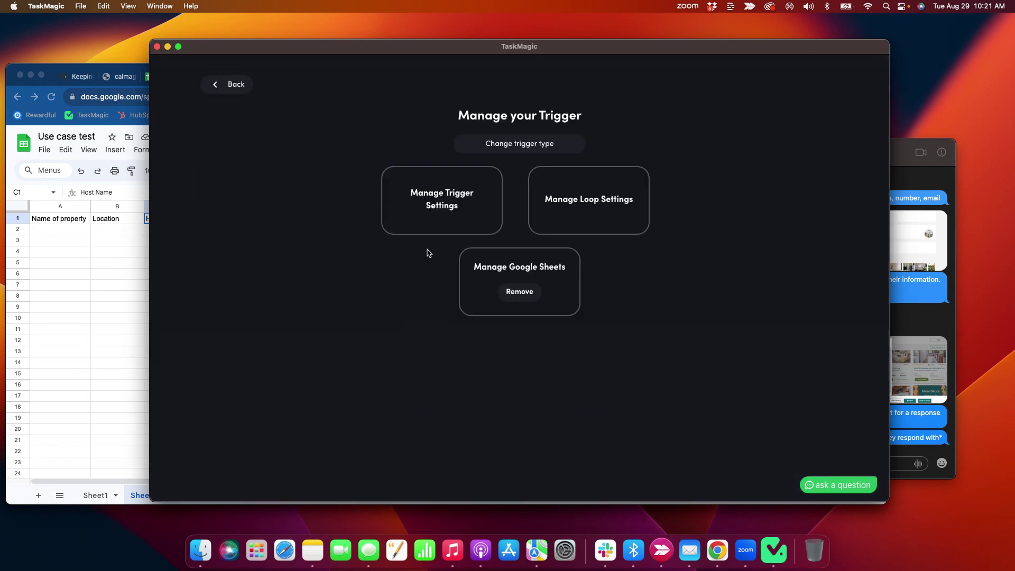
click(593, 203)
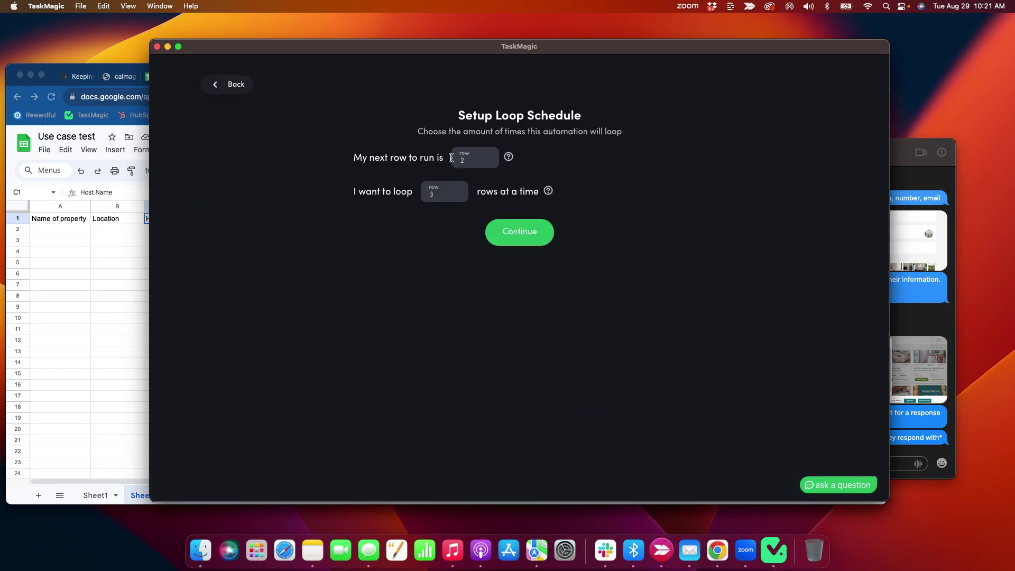
click(103, 495)
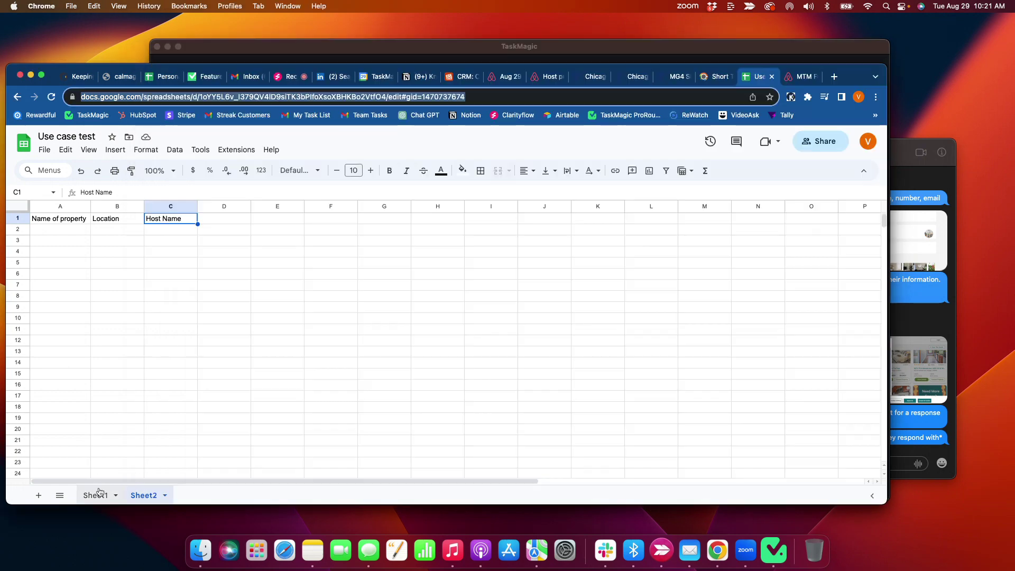
click(321, 54)
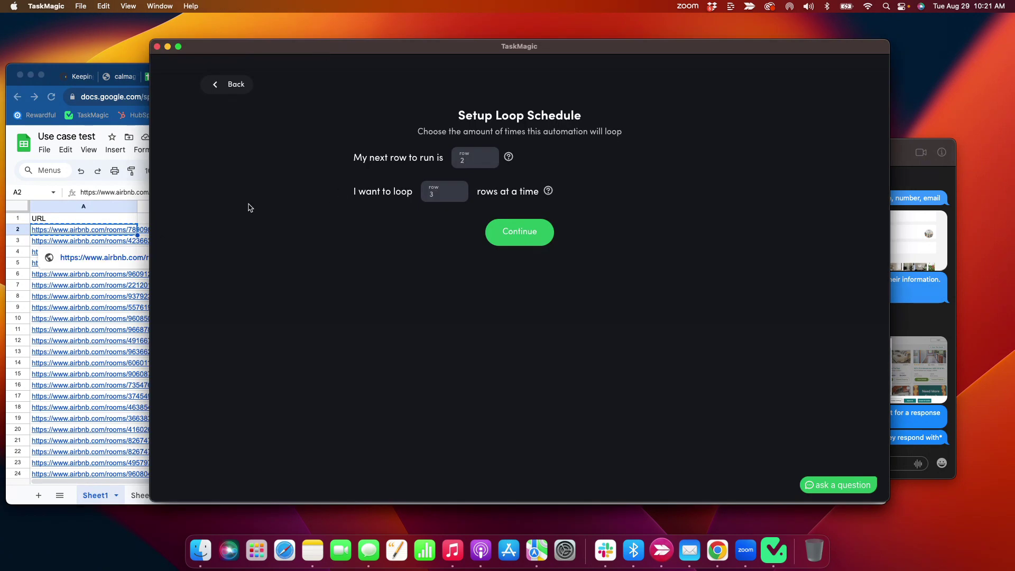
drag(355, 190, 417, 245)
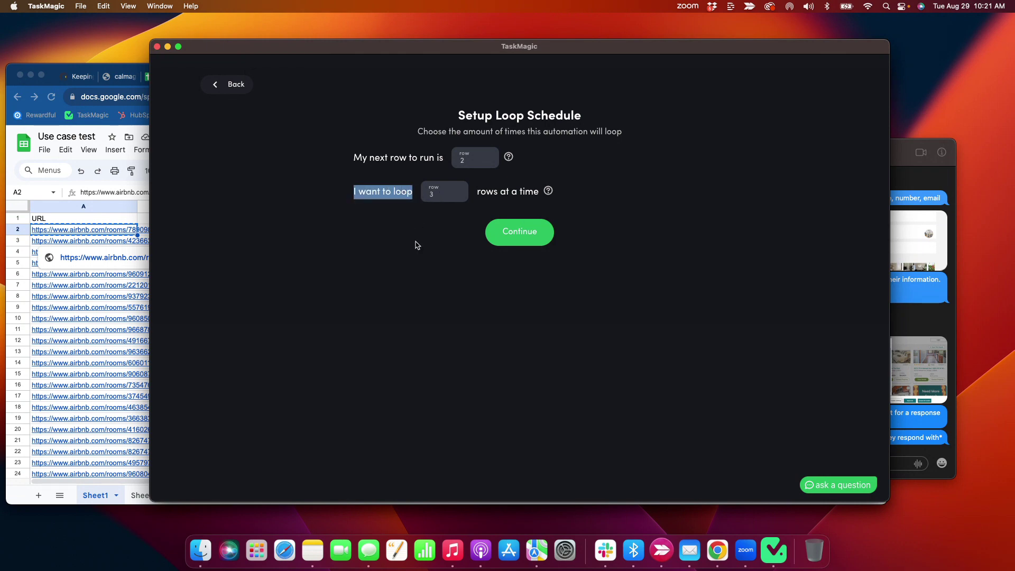
click(508, 232)
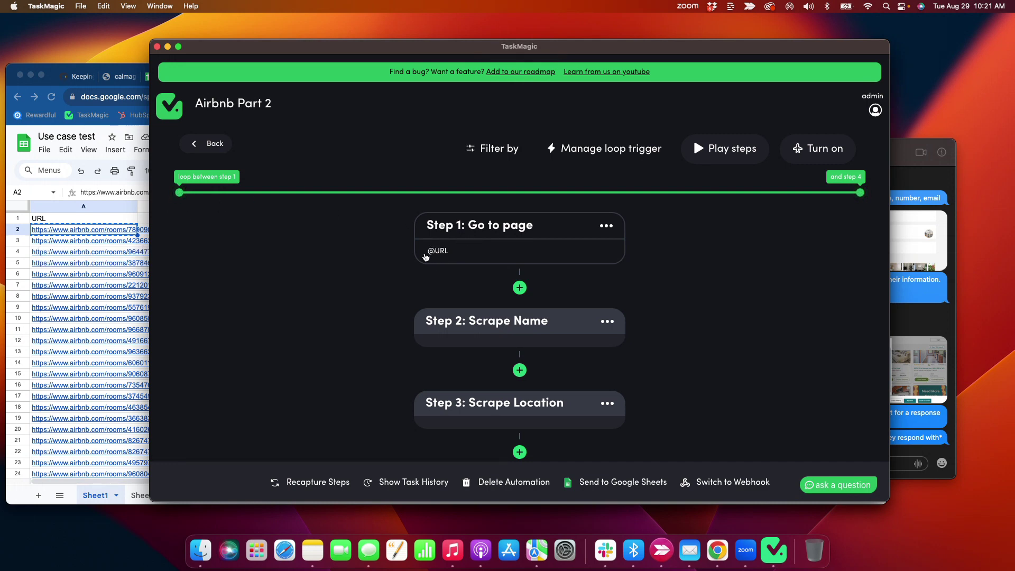
- Run the 'Airbnb Part 2' steps and move TaskMagic aside to watch Sheet2 fill
scroll(433, 249, down, 3)
scroll(465, 390, down, 2)
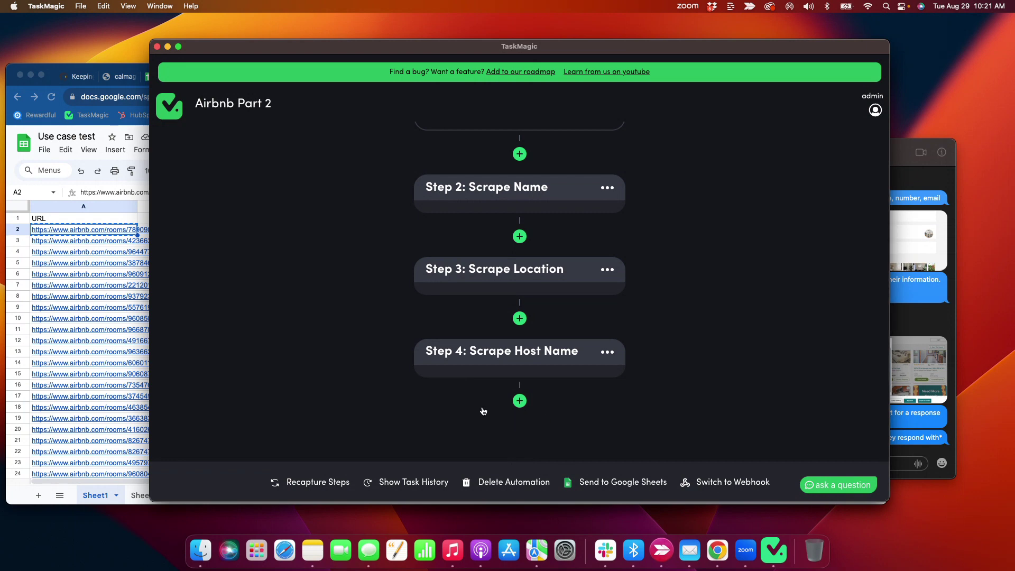
scroll(483, 410, up, 5)
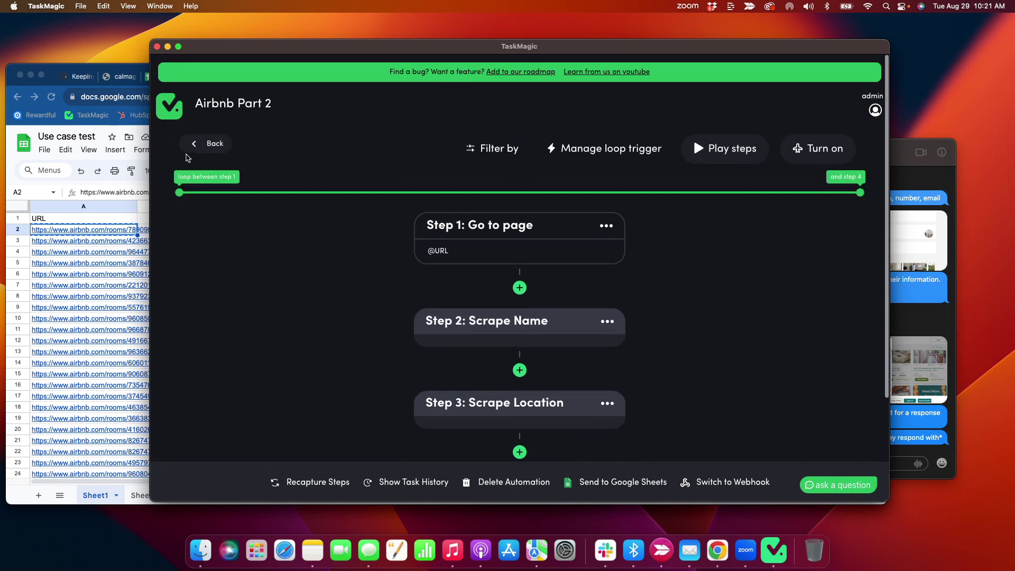
click(696, 155)
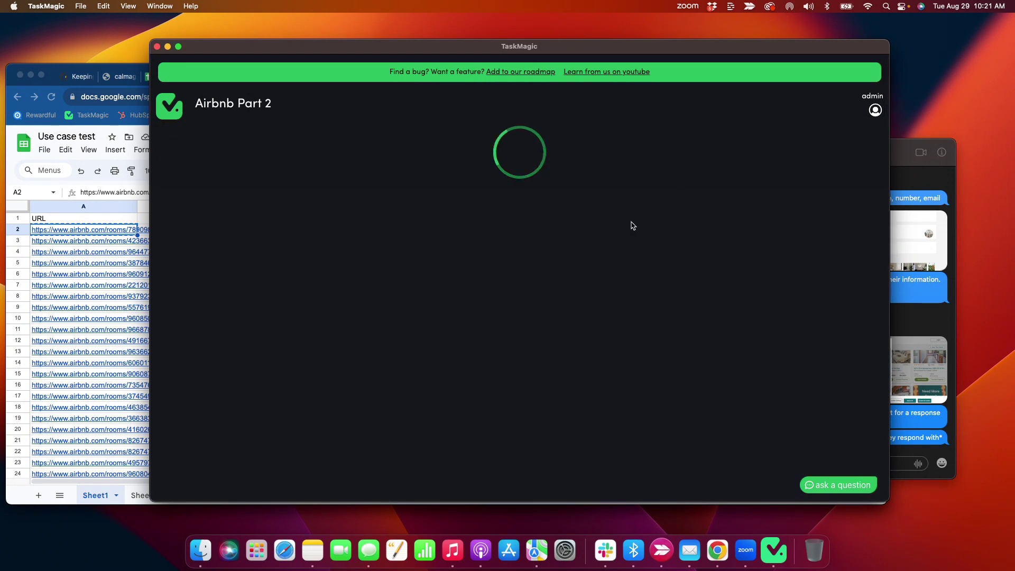
drag(305, 46, 430, 32)
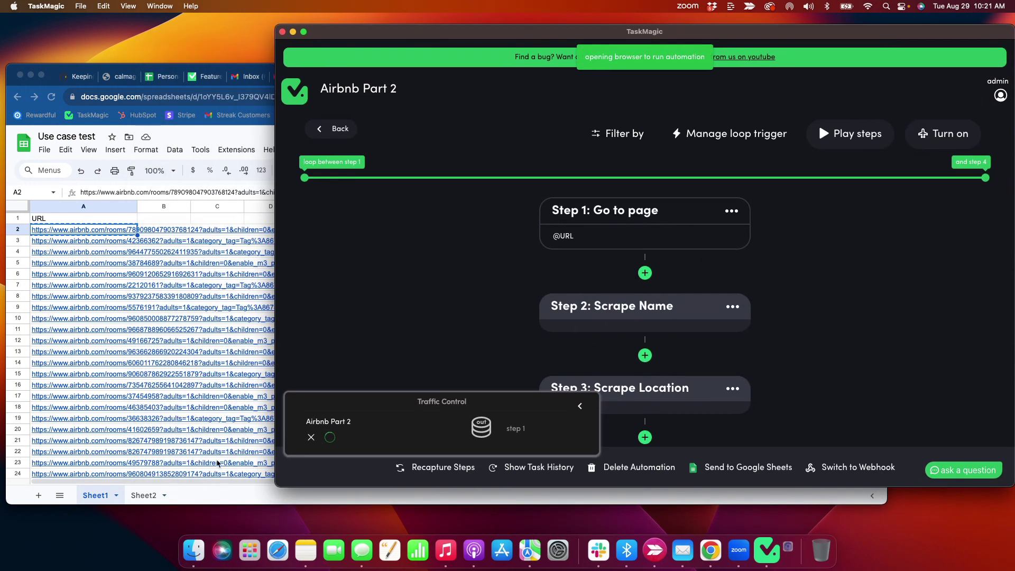
click(141, 497)
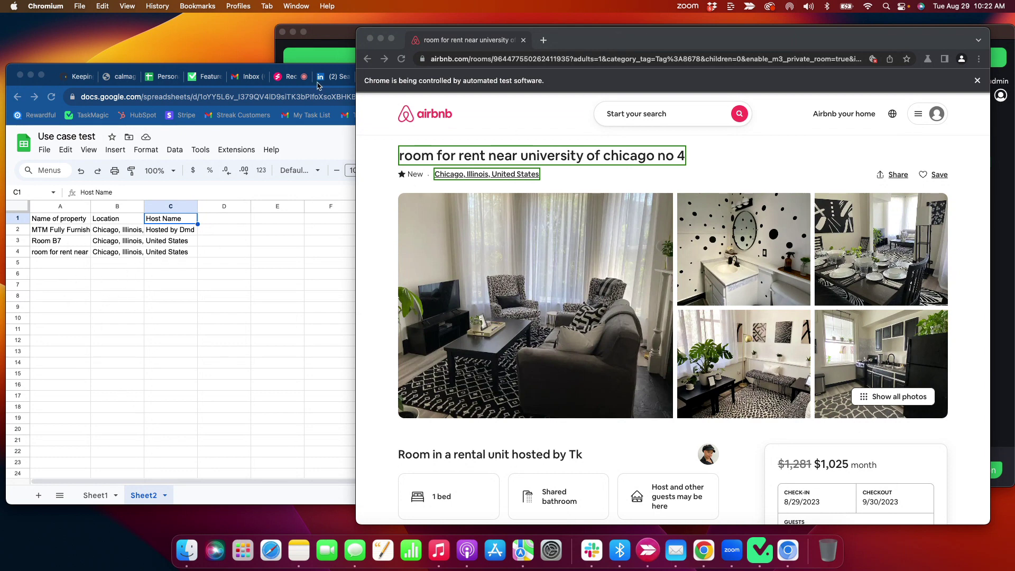
- Select the scraped names, locations and host names in Sheet2 columns A–C
click(324, 42)
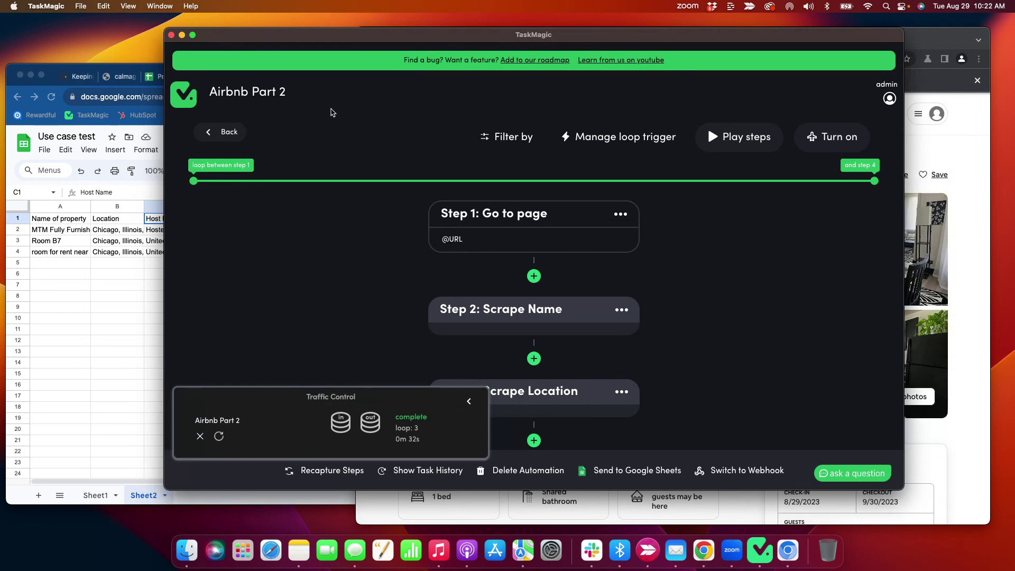
click(128, 322)
drag(54, 230, 74, 267)
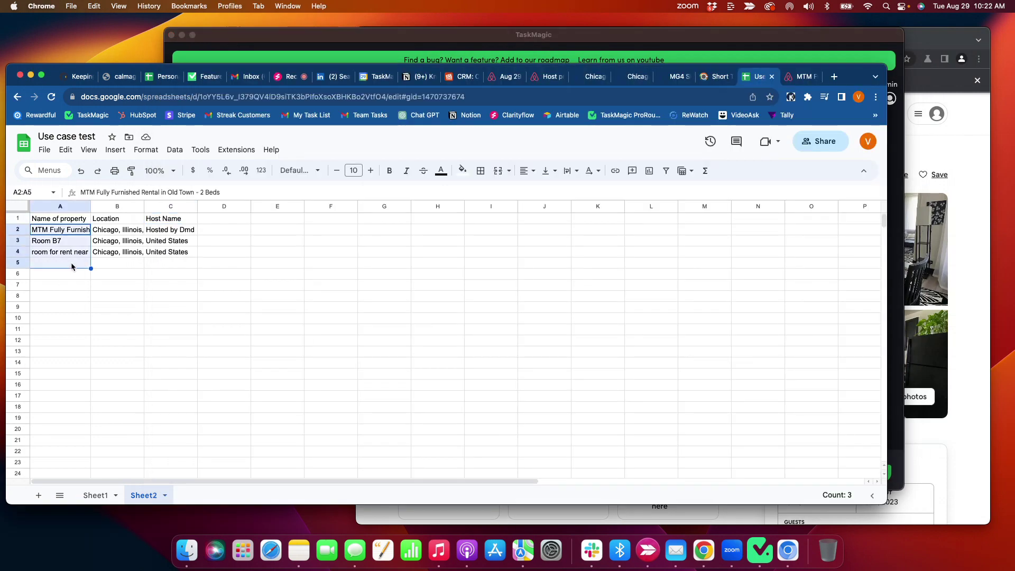
click(104, 231)
drag(104, 231, 127, 288)
drag(171, 233, 230, 291)
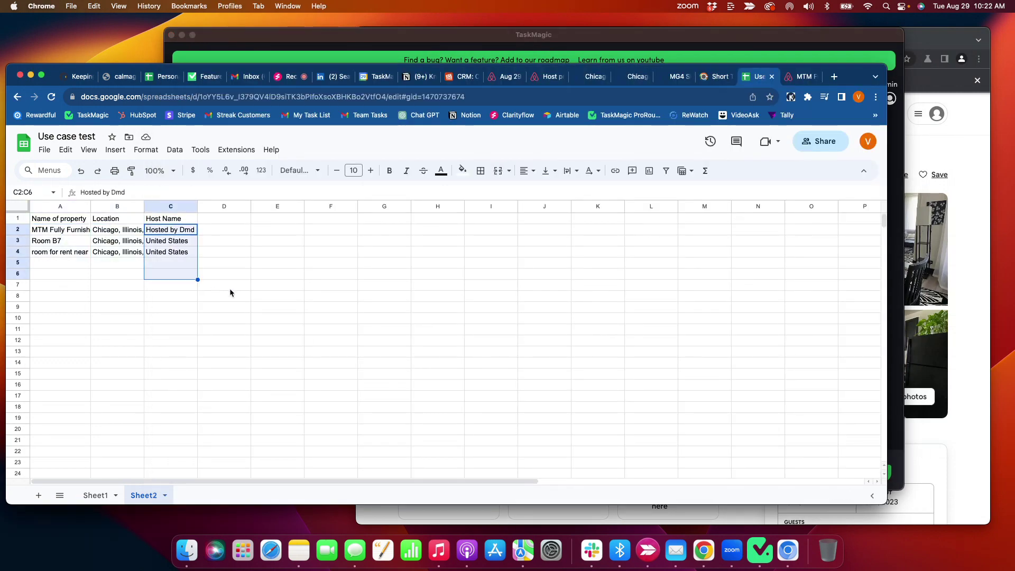
- Compare the listing's Meet your host heading with the spreadsheet's Host Name values
click(450, 40)
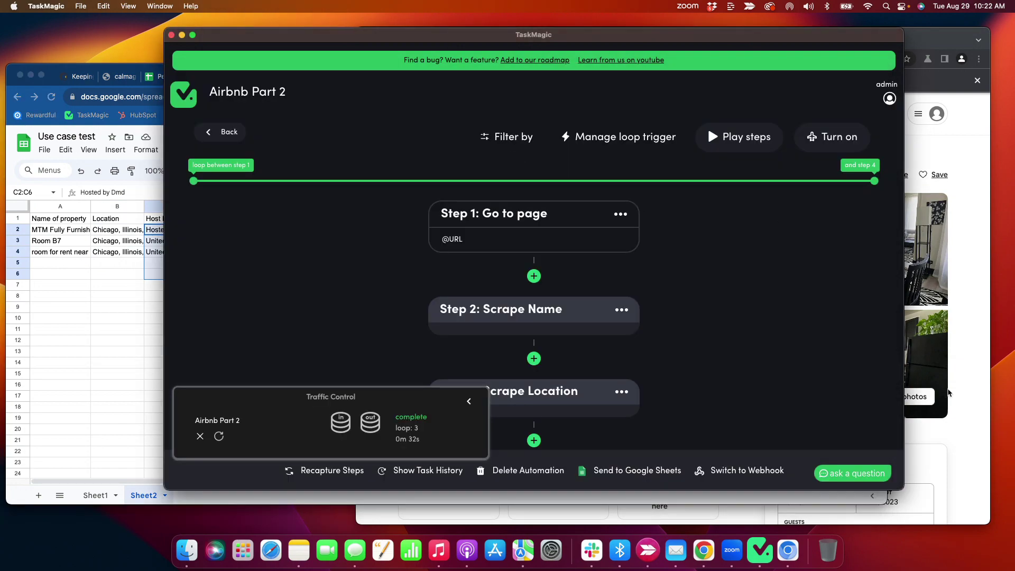
click(948, 391)
scroll(569, 271, down, 10)
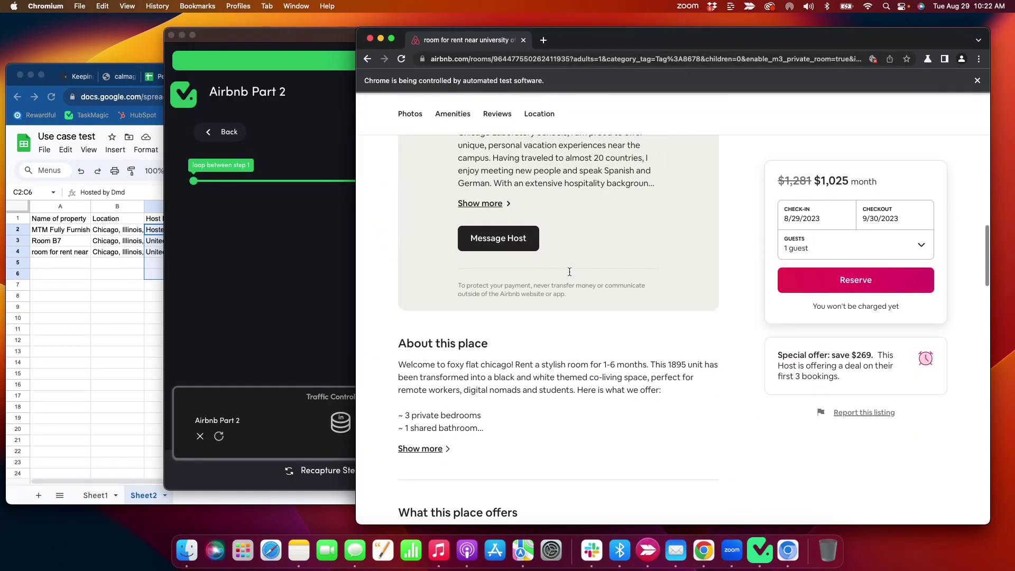
scroll(569, 270, up, 8)
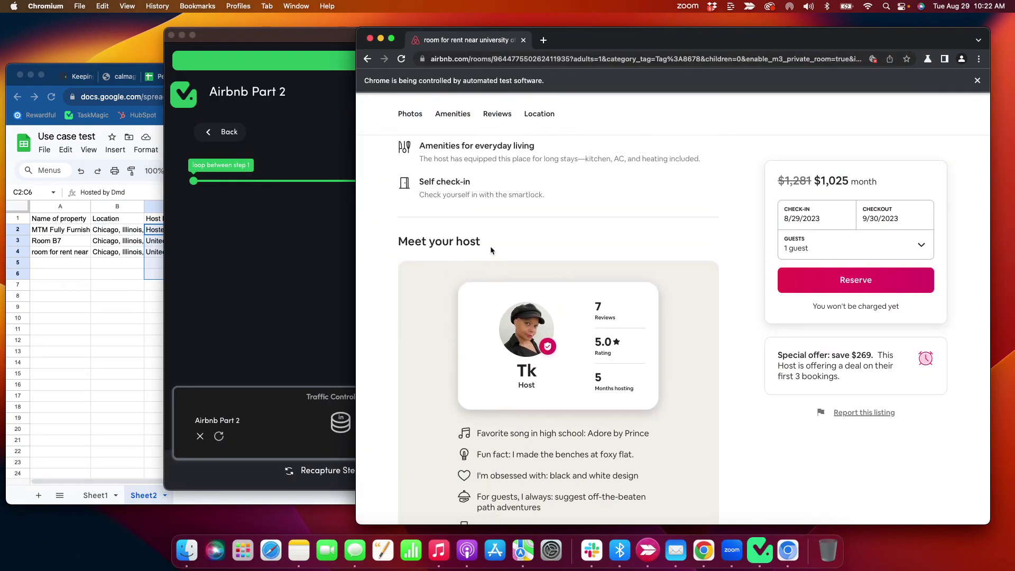
drag(490, 248, 403, 242)
click(147, 286)
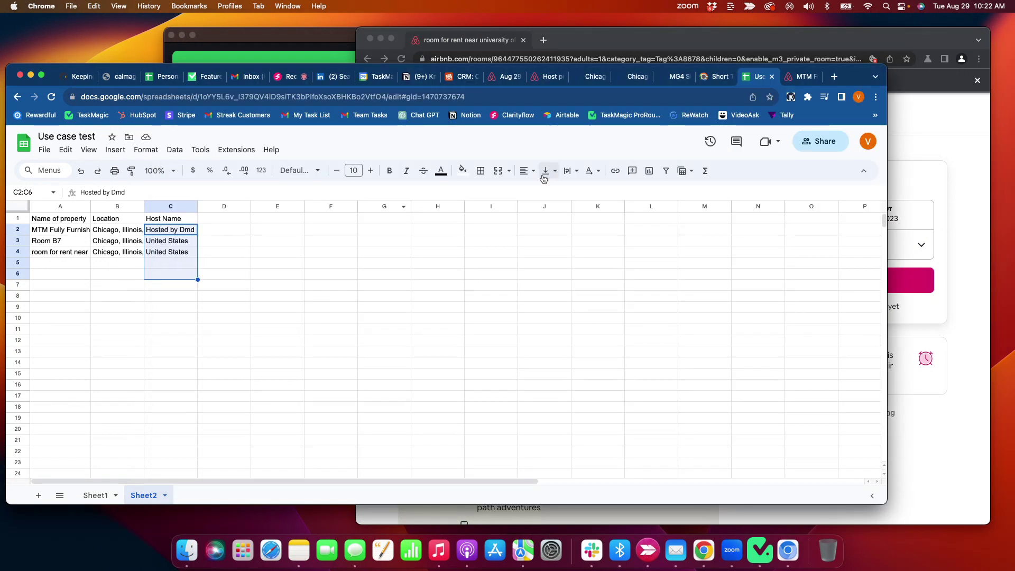
click(588, 45)
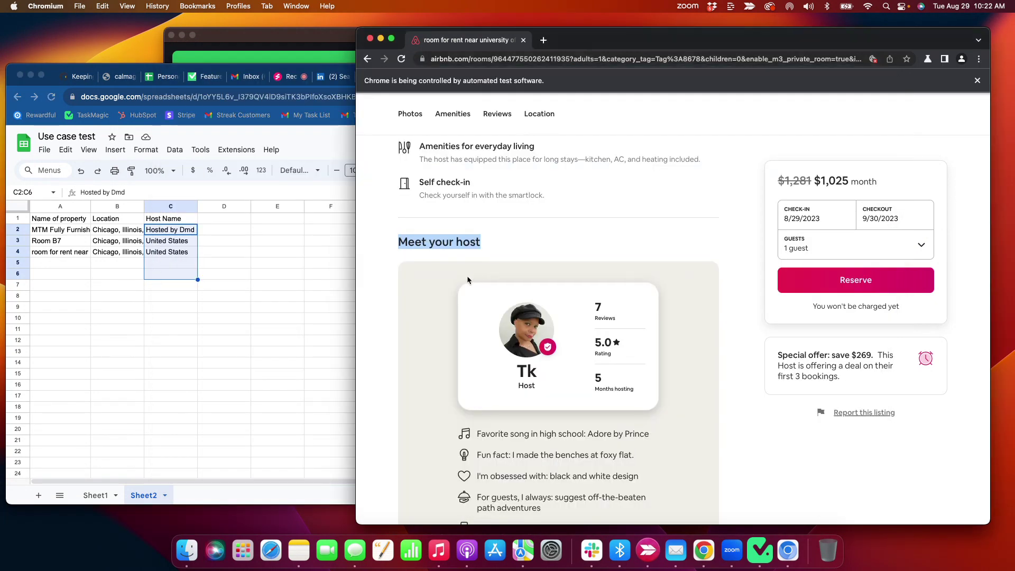
scroll(467, 275, up, 3)
- Scroll through the rest of the third Airbnb listing
scroll(467, 276, up, 6)
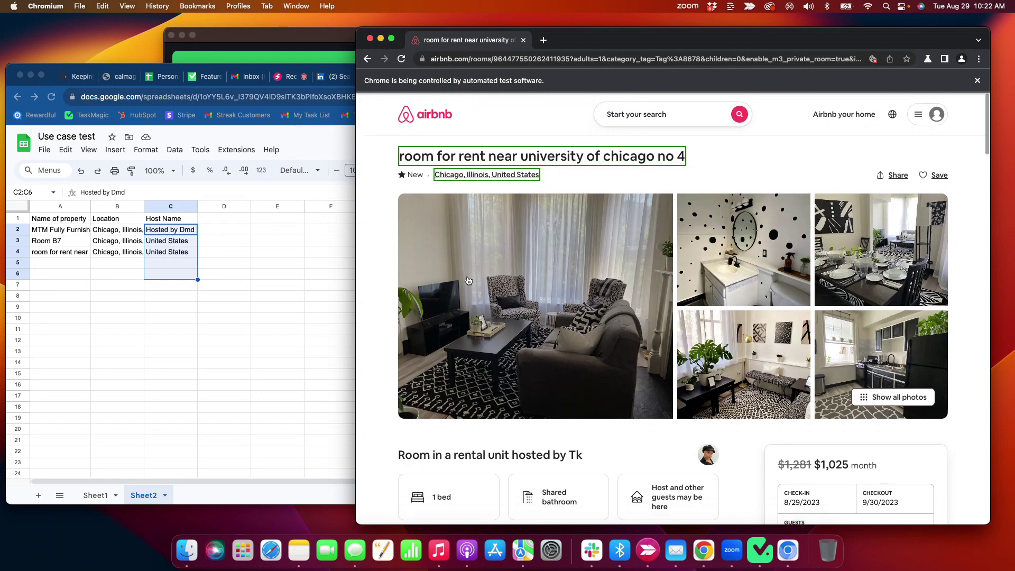
scroll(467, 280, down, 10)
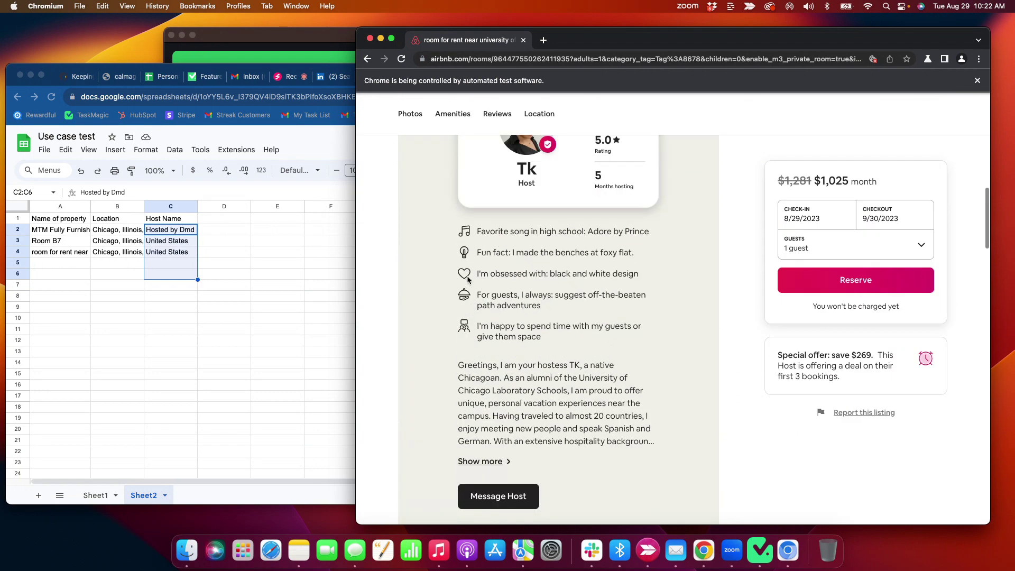
scroll(467, 280, up, 3)
scroll(467, 280, down, 8)
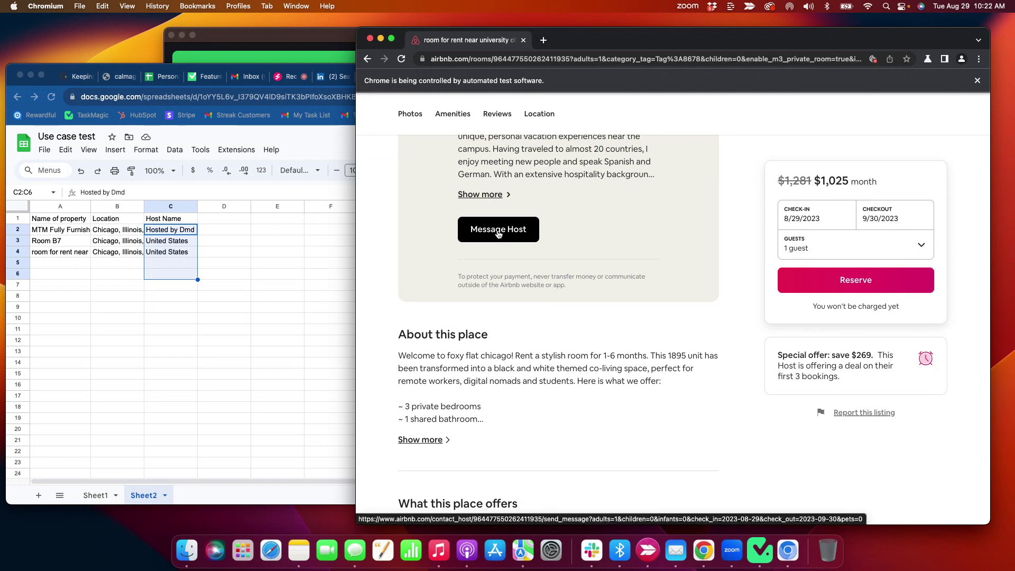
scroll(469, 262, down, 6)
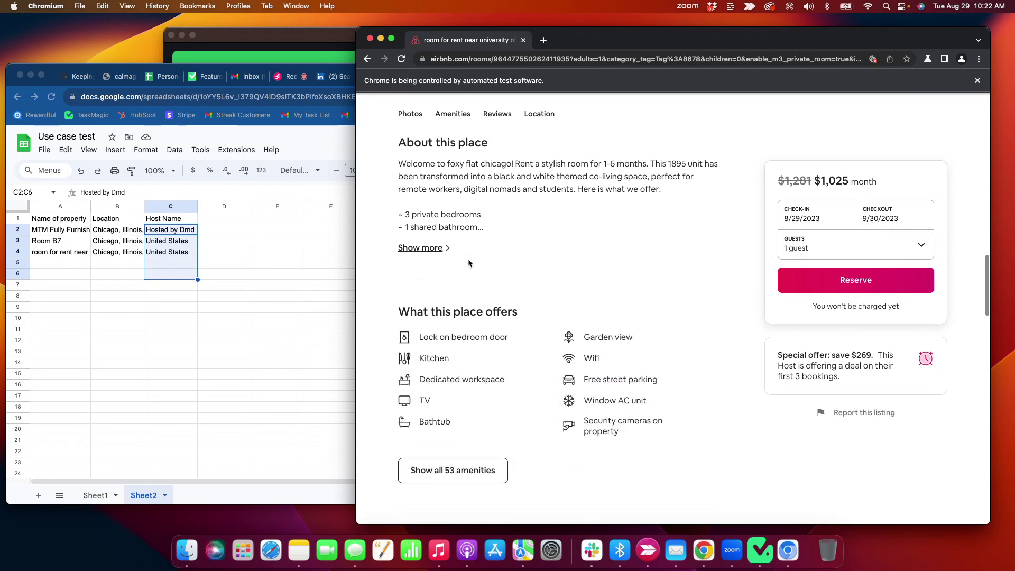
scroll(469, 262, down, 8)
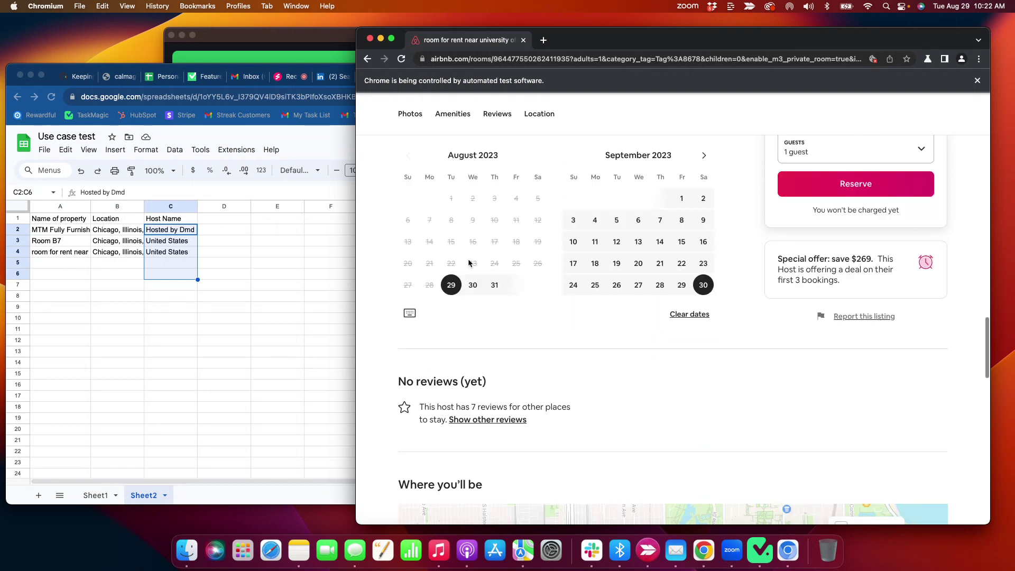
scroll(469, 262, down, 8)
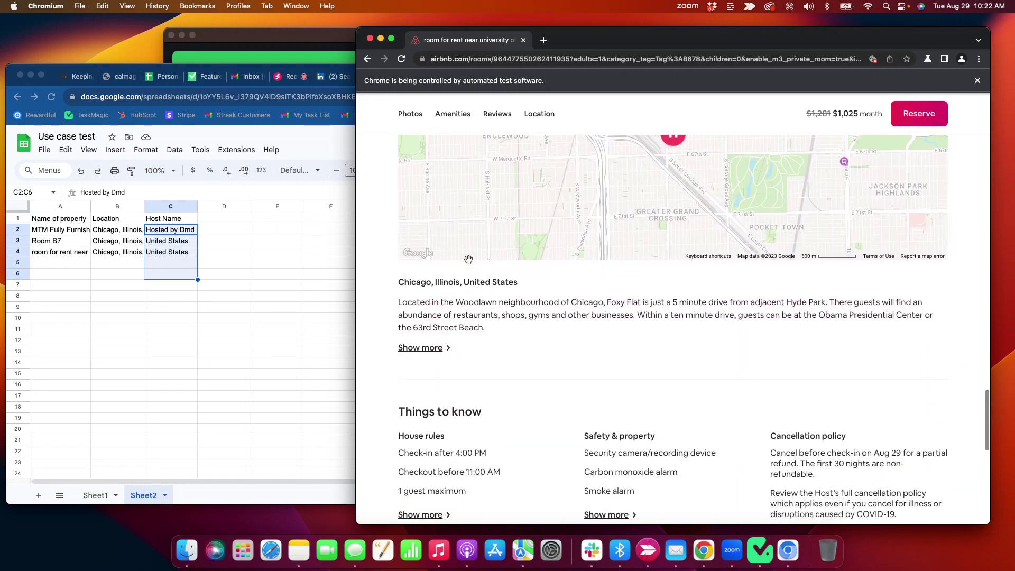
scroll(468, 259, down, 8)
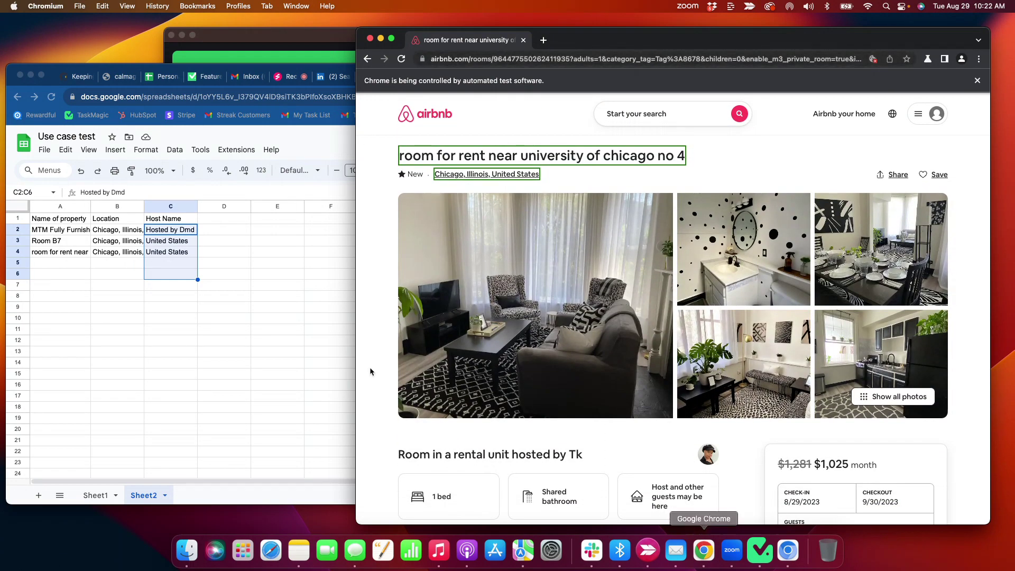
- Dismiss the run status panel, quit Chromium from the Dock, and return to Chrome
click(270, 32)
click(200, 436)
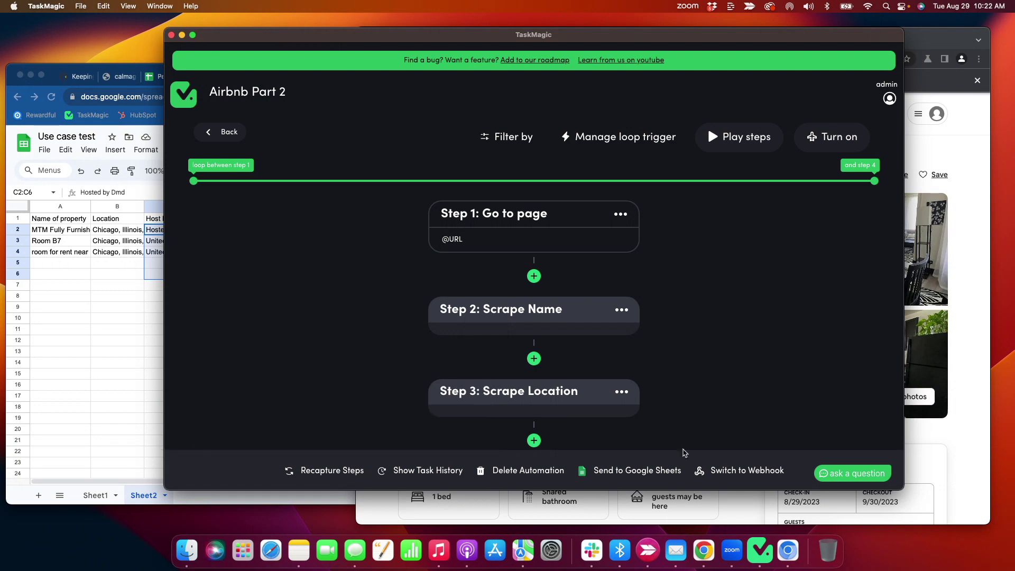
right_click(787, 549)
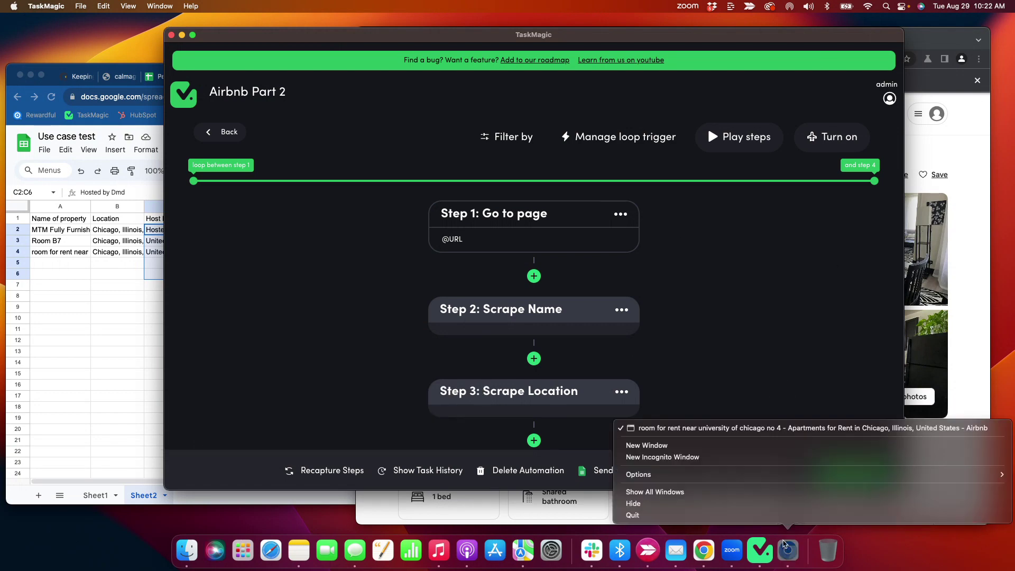
click(700, 515)
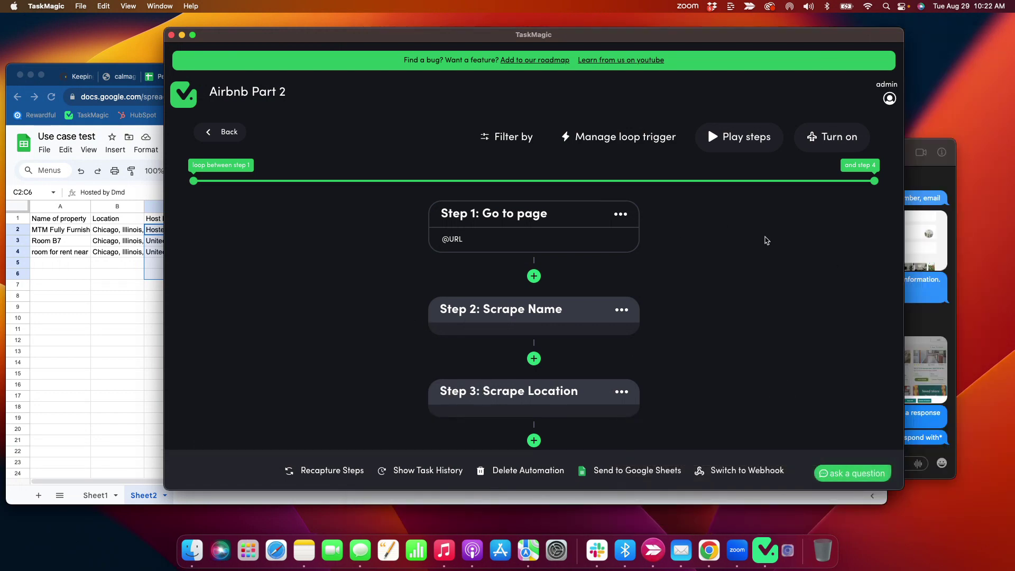
key(super+Tab)
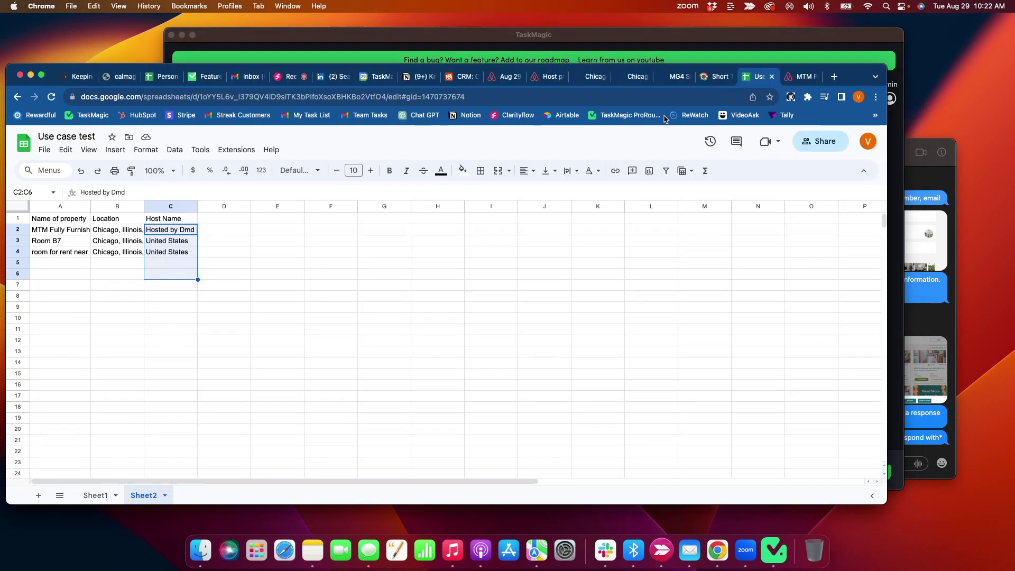
- Browse the Vrbo Chicago search results
click(591, 76)
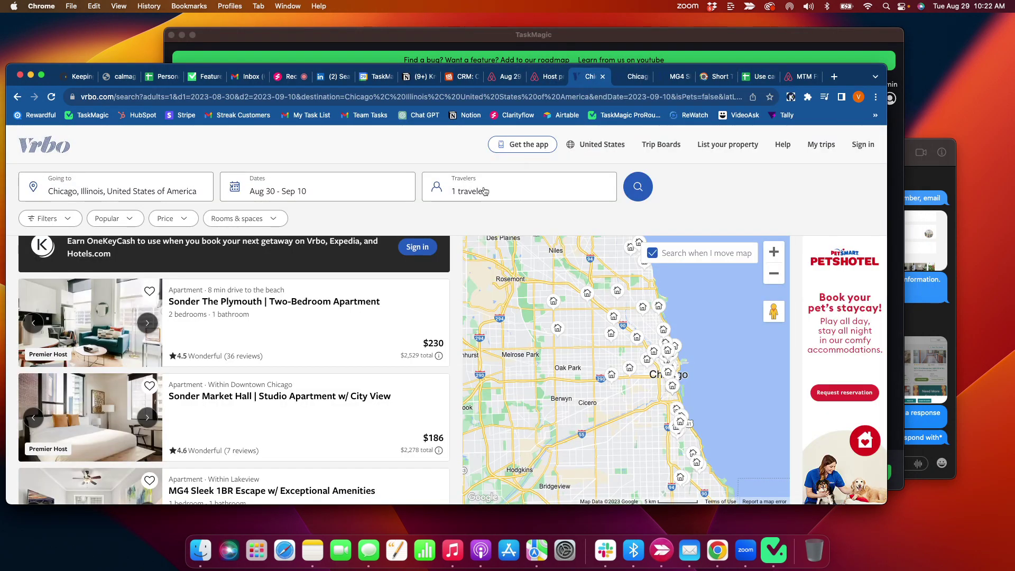
scroll(174, 275, down, 2)
scroll(196, 280, up, 3)
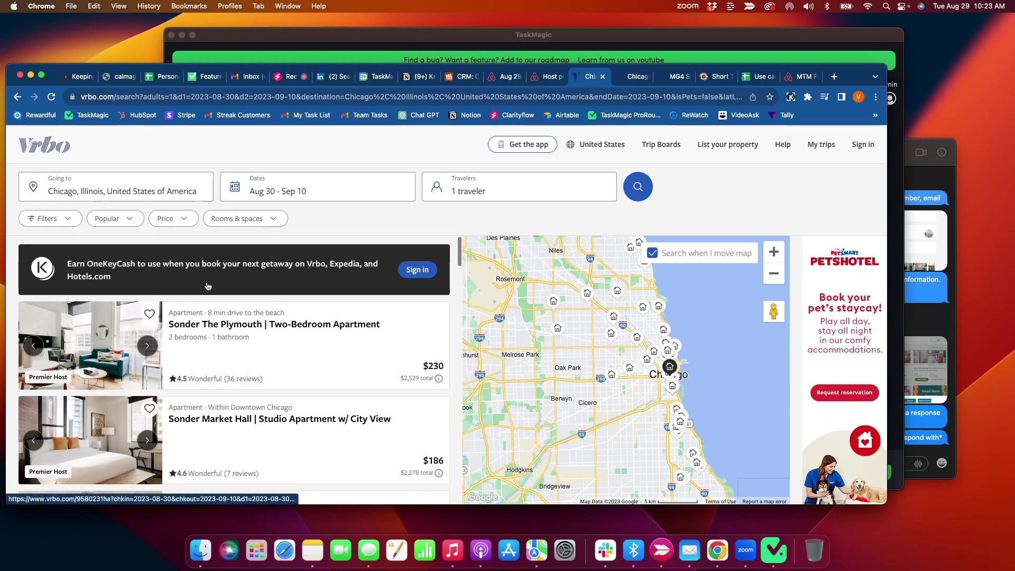
scroll(185, 412, down, 10)
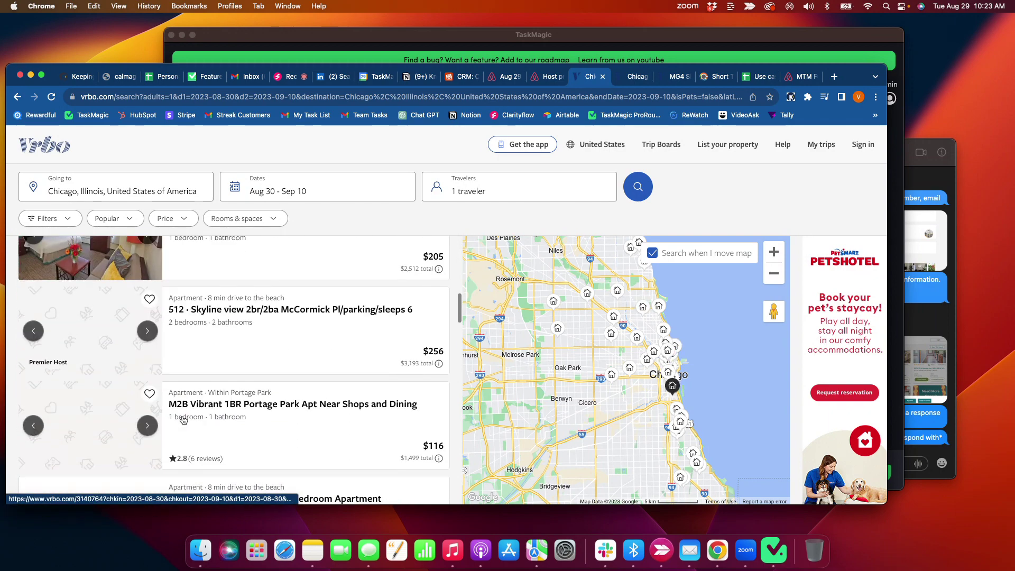
scroll(184, 420, down, 10)
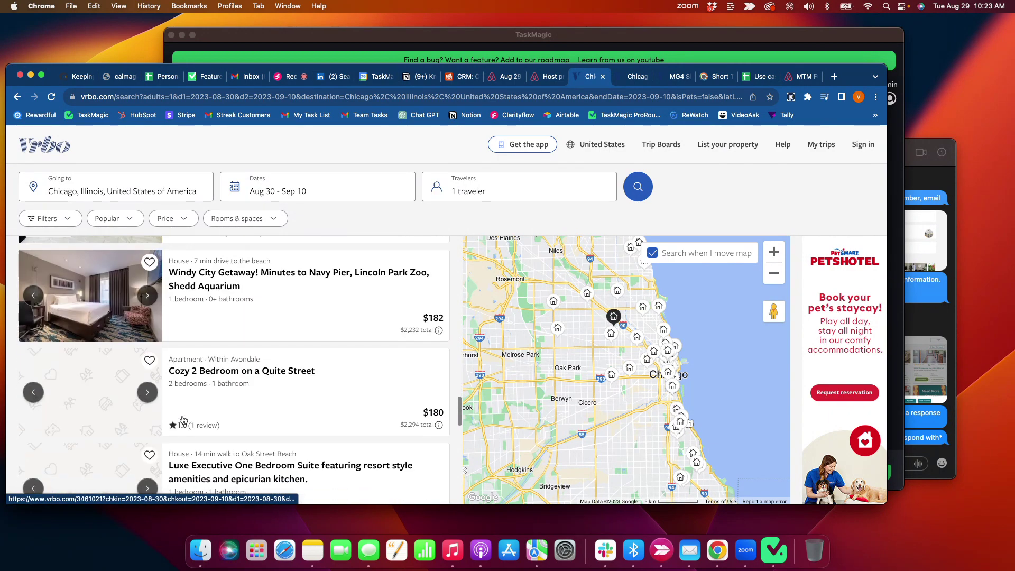
scroll(183, 420, up, 15)
- Open and review the Sonder The Plymouth two-bedroom listing, then go back to the results
click(203, 327)
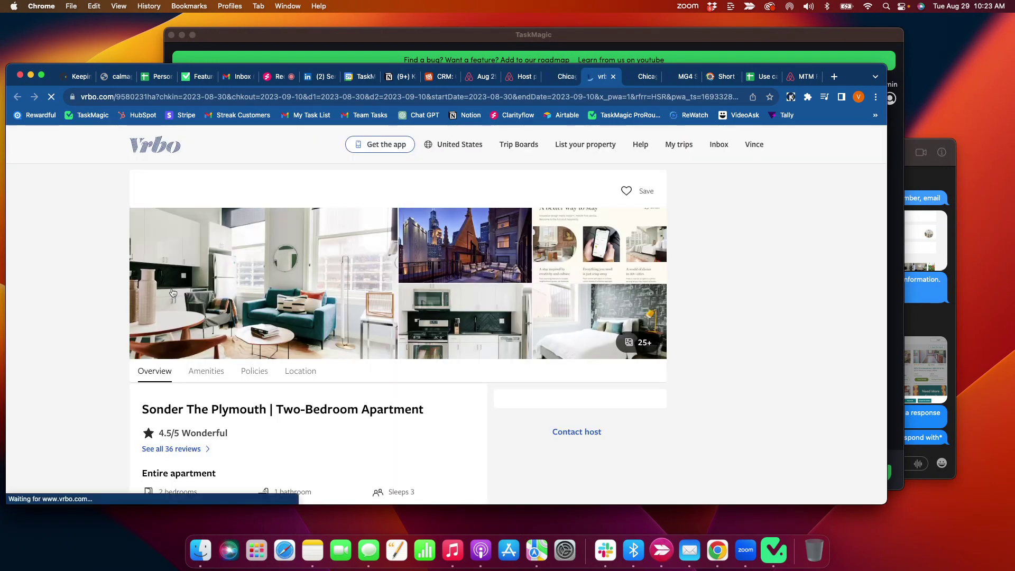
scroll(169, 310, down, 3)
scroll(169, 313, down, 7)
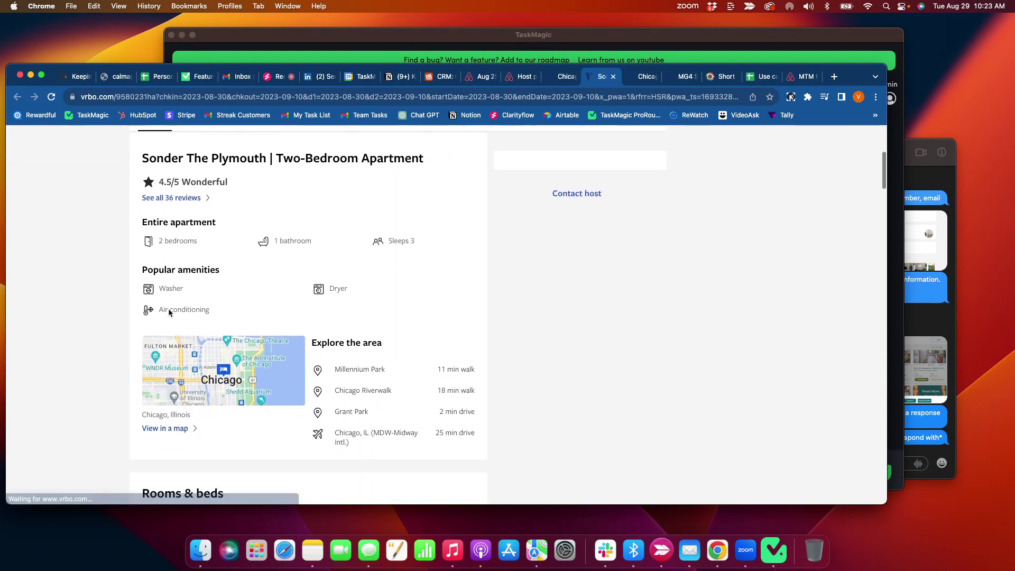
scroll(169, 312, down, 12)
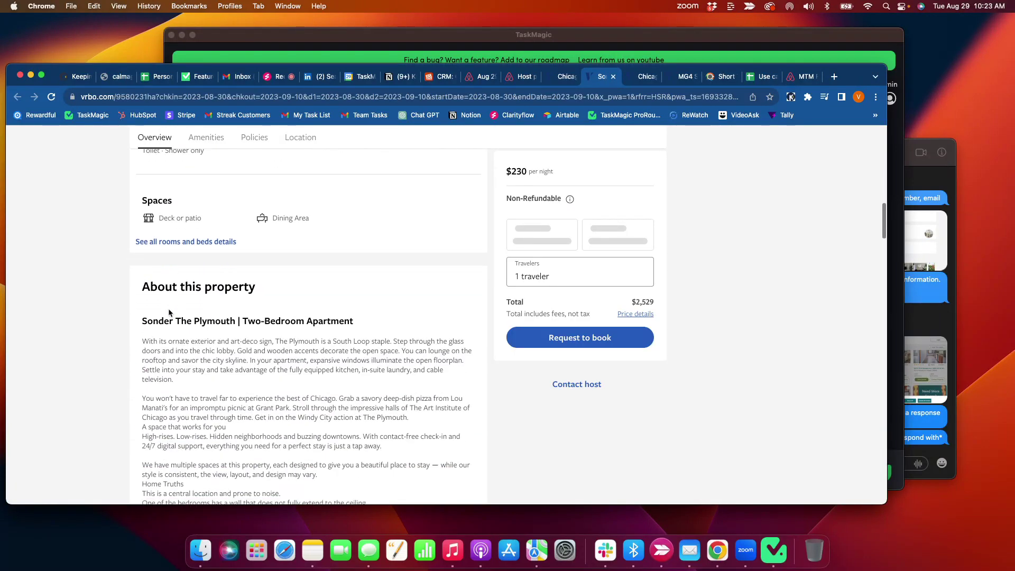
scroll(169, 312, down, 1)
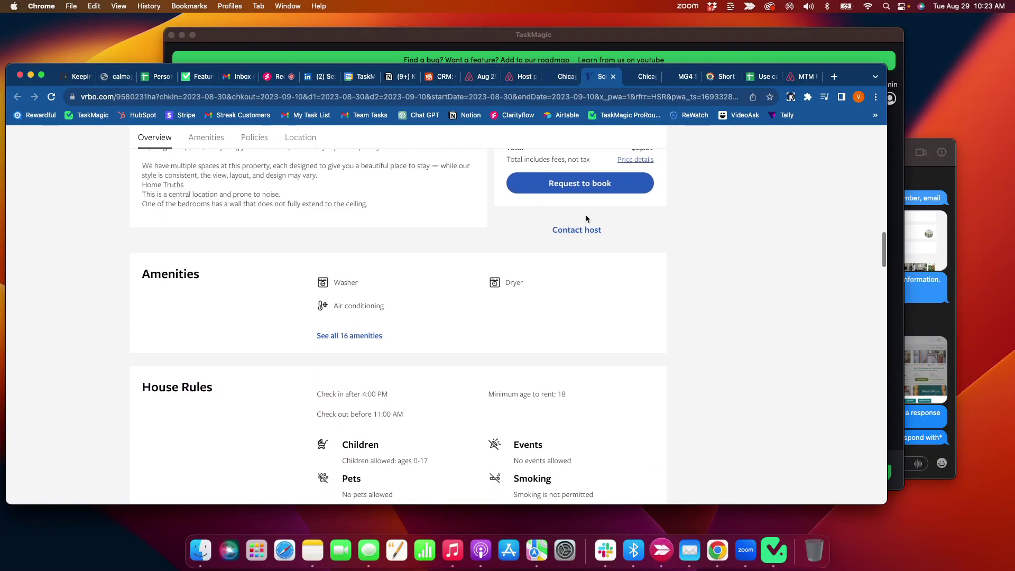
scroll(474, 222, up, 20)
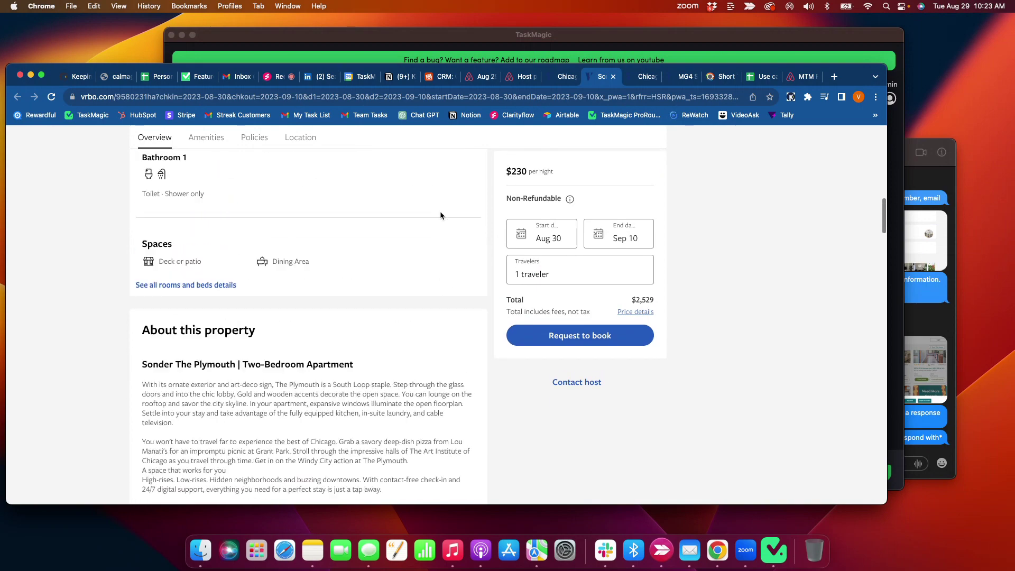
click(647, 77)
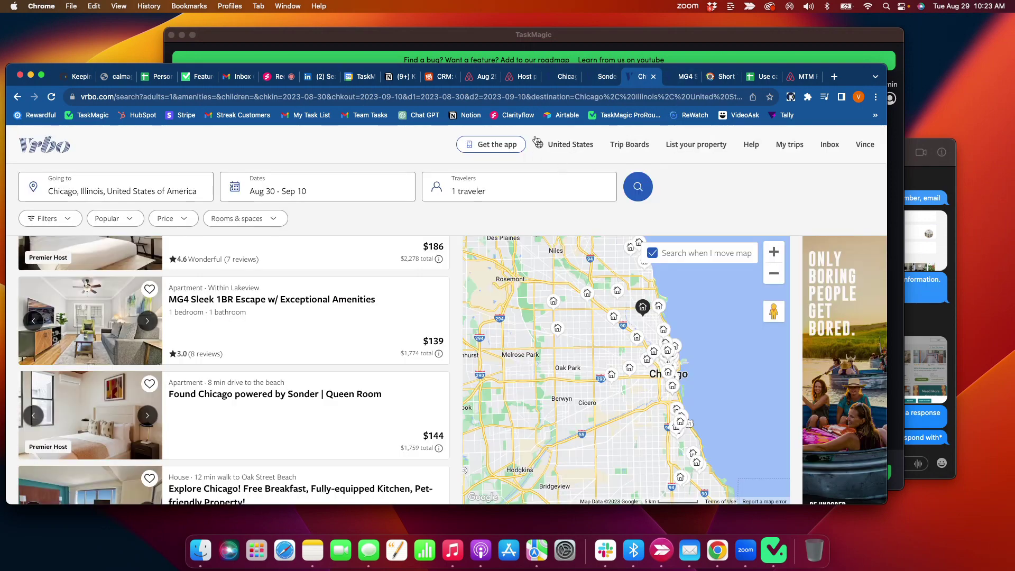
click(720, 77)
- Scroll RentCafe's Chicago short-term rentals, 182 available across 2 pages, keeping it in front
scroll(514, 279, down, 10)
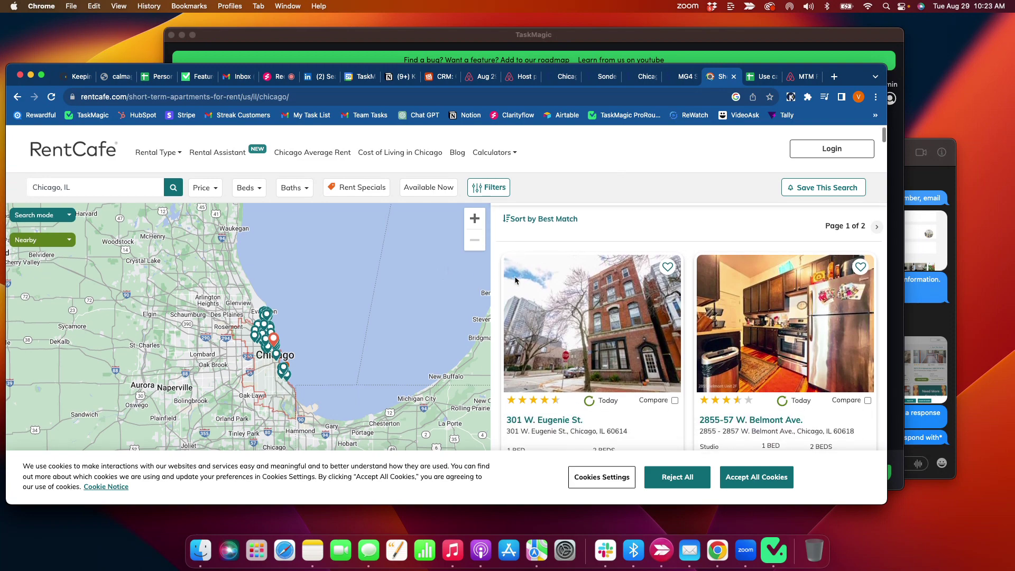
scroll(515, 280, up, 15)
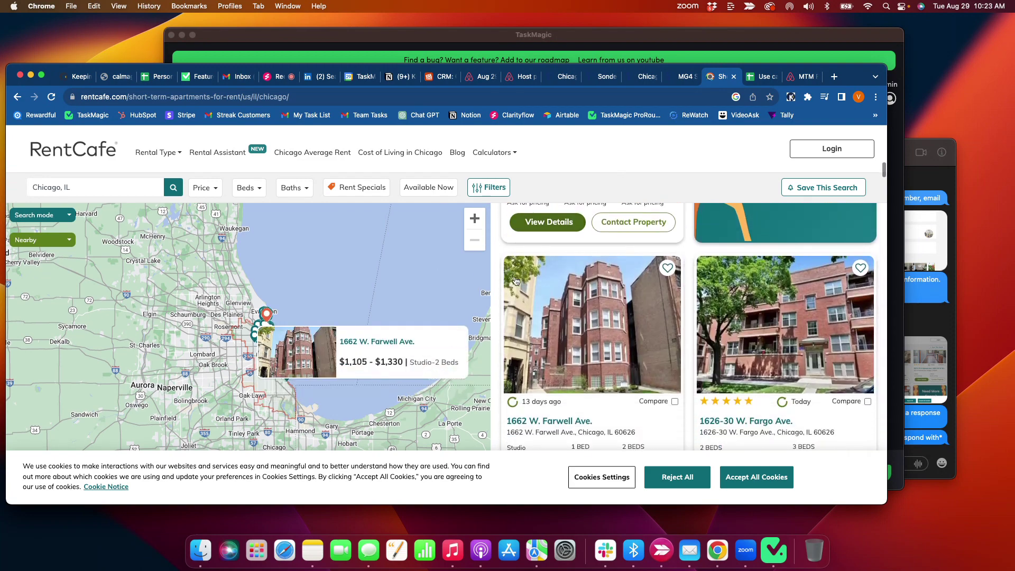
scroll(515, 280, down, 2)
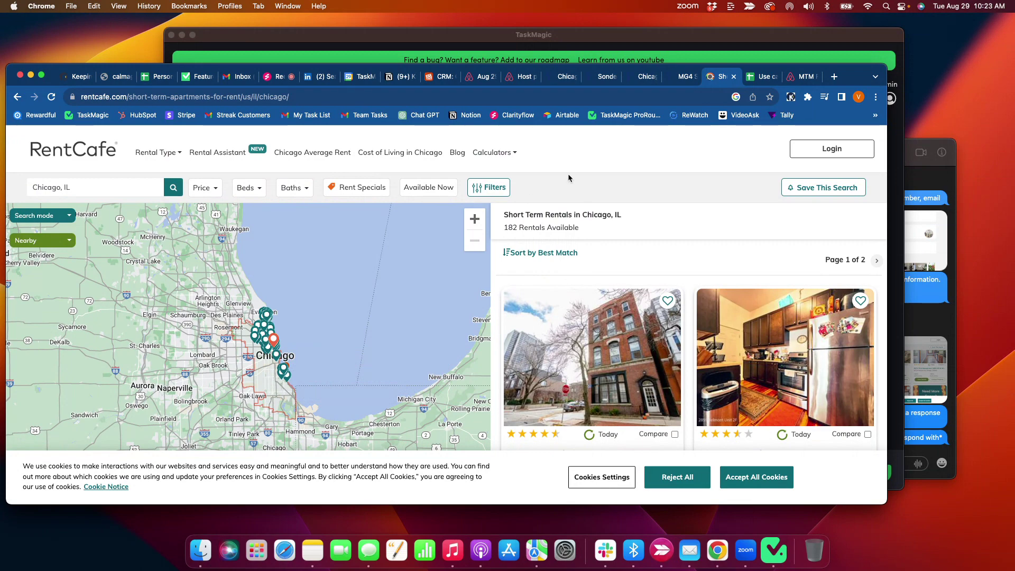
click(570, 51)
click(128, 217)
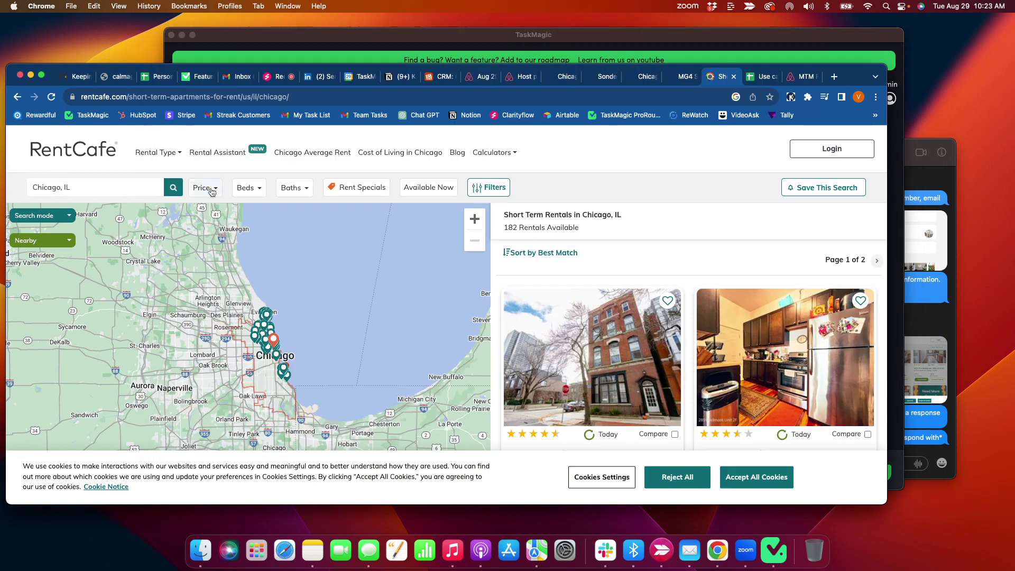